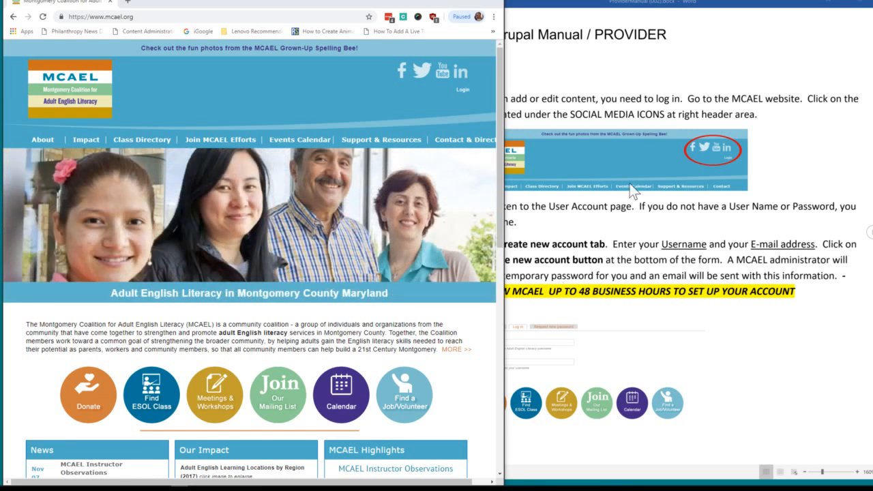
# Narrow the browser window so the manual fits beside it, and go to the site's login page.
pyautogui.moveTo(504, 36); pyautogui.dragTo(421, 39)
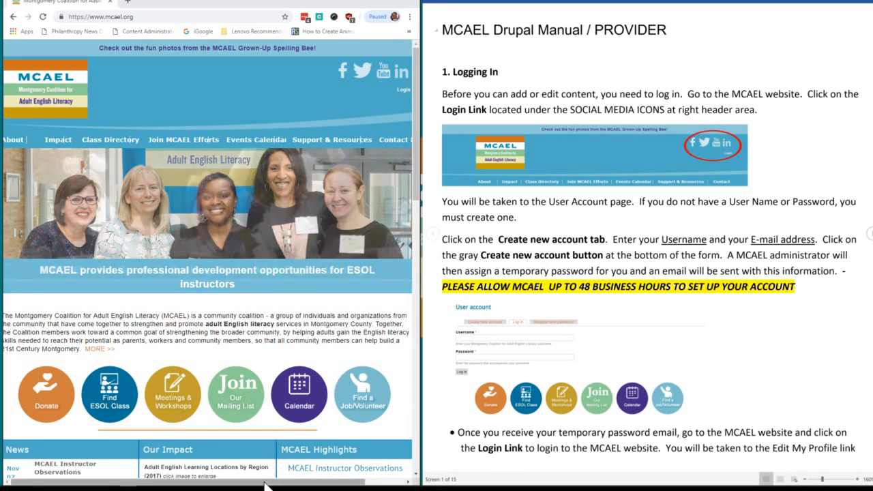
pyautogui.hscroll(1, 347, 174)
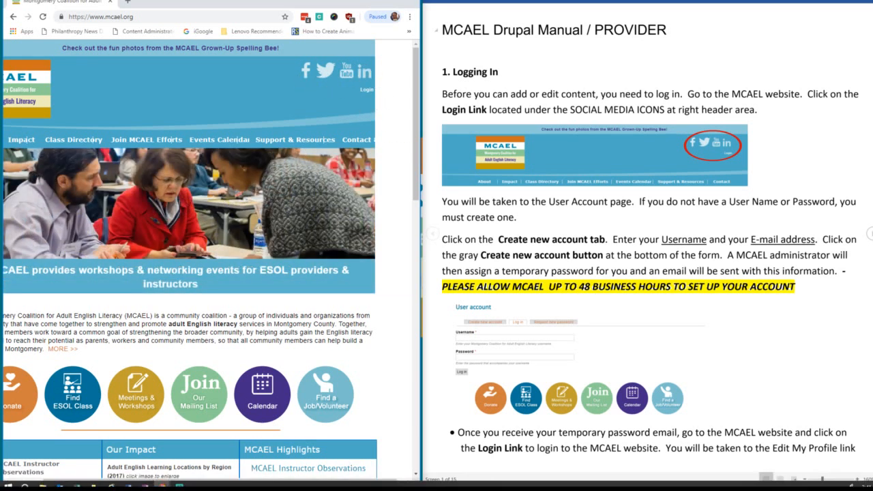
pyautogui.hscroll(-1, 351, 367)
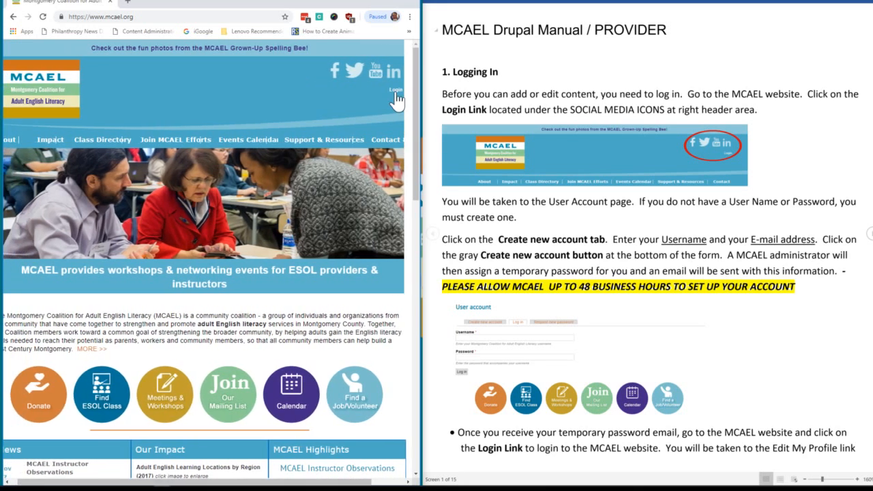
pyautogui.click(395, 92)
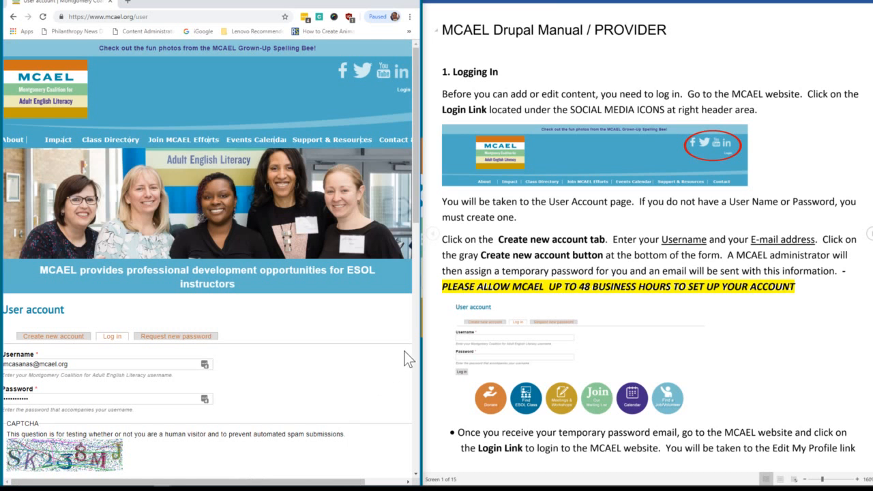
# Widen the browser window and clear the autofilled username and password.
pyautogui.moveTo(251, 3); pyautogui.dragTo(286, 7)
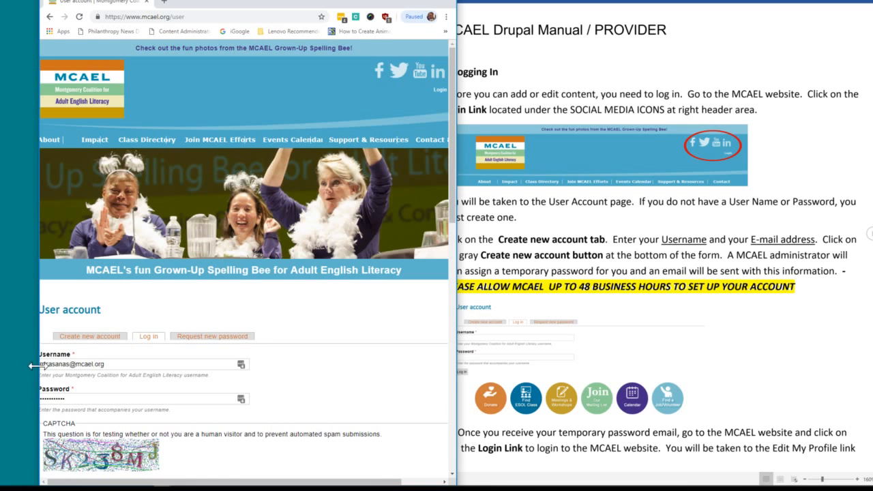
pyautogui.moveTo(39, 355); pyautogui.dragTo(1, 355)
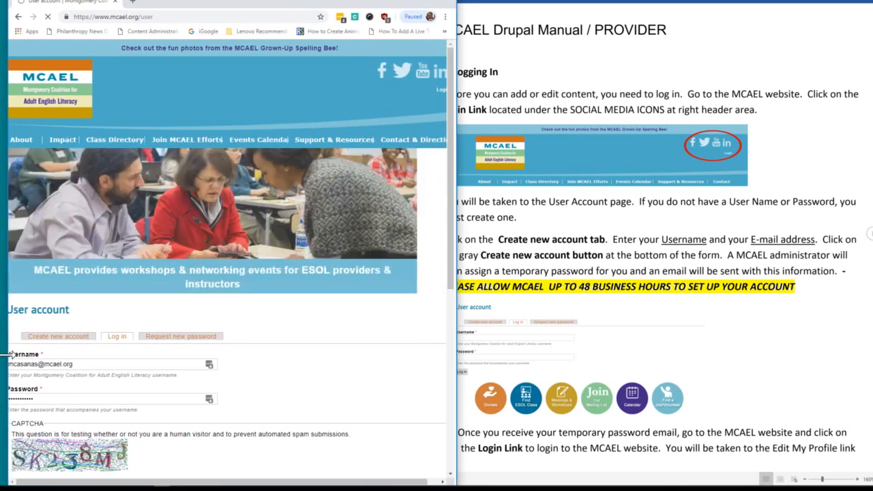
pyautogui.moveTo(73, 365); pyautogui.dragTo(8, 364)
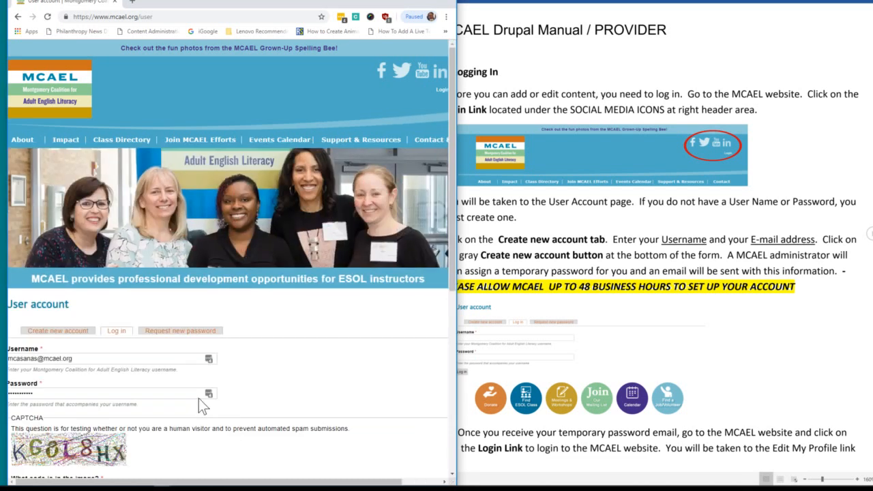
pyautogui.moveTo(73, 359); pyautogui.dragTo(7, 359)
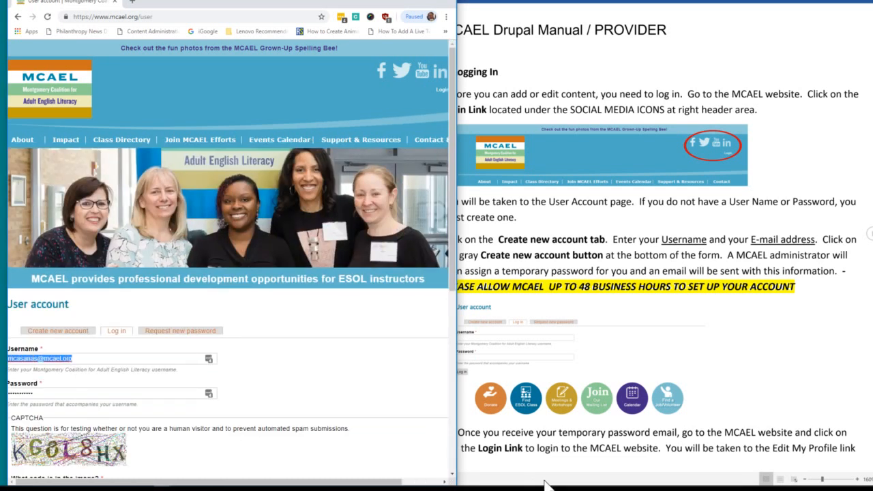
pyautogui.press('BackSpace')
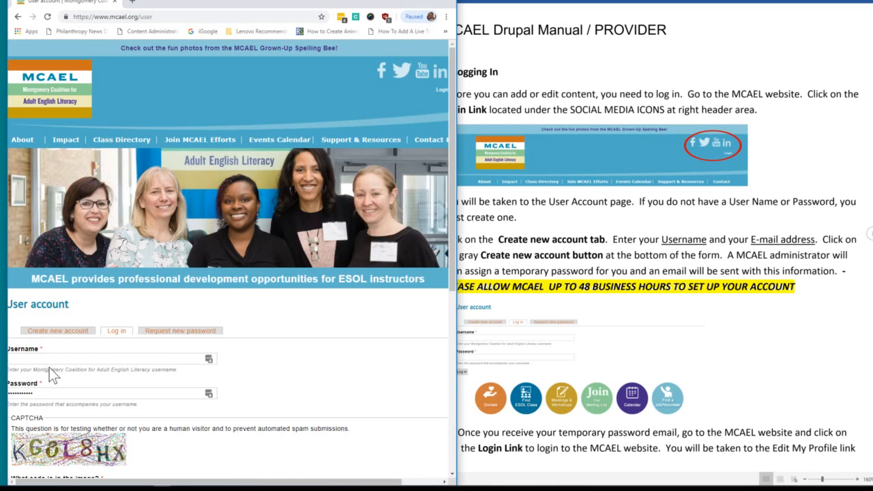
pyautogui.moveTo(37, 393); pyautogui.dragTo(7, 393)
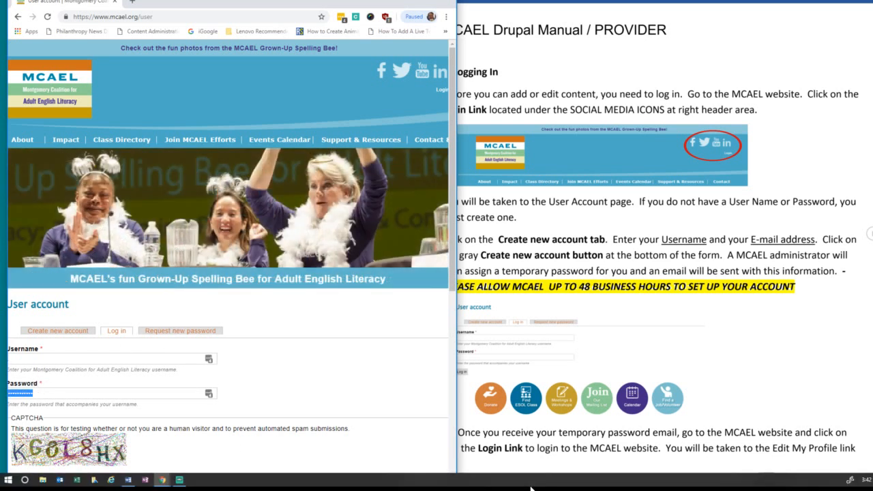
pyautogui.press('BackSpace')
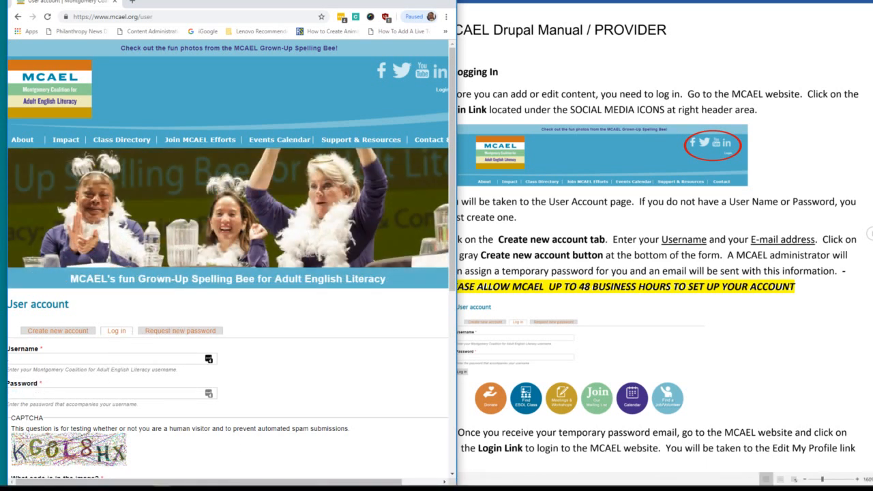
# Enter the account username, password and CAPTCHA code, and submit the login form.
pyautogui.click(206, 359)
pyautogui.write('Becky')
pyautogui.press('Tab')
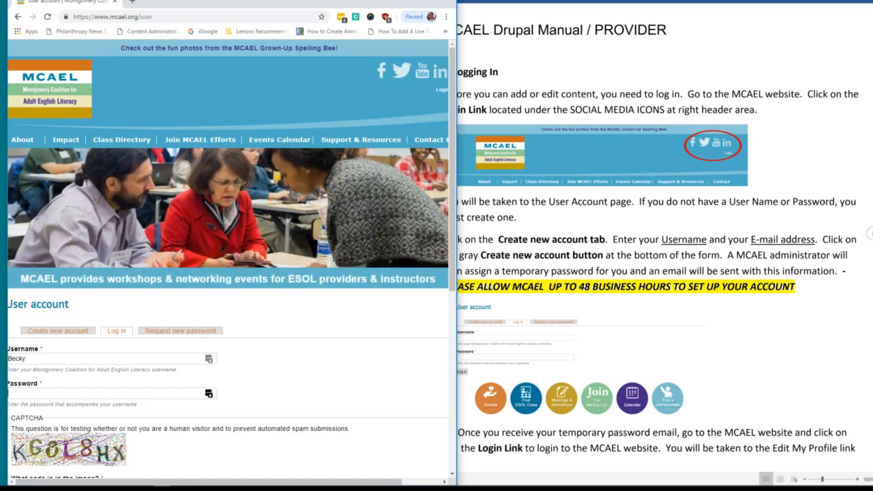
pyautogui.write('•••••••')
pyautogui.scroll(-3, 118, 385)
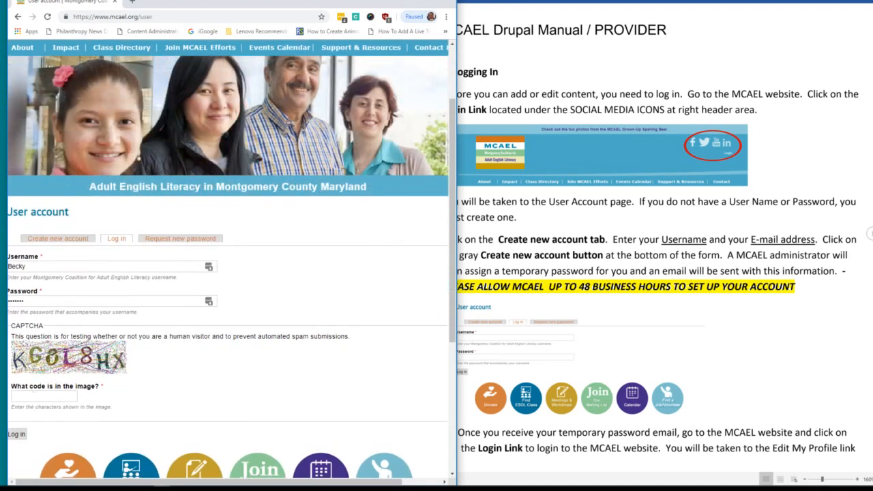
pyautogui.write('KG0')
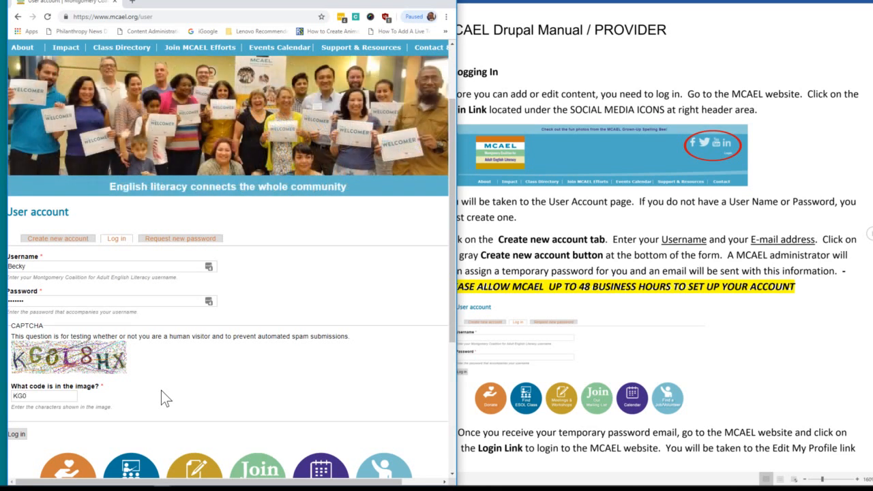
pyautogui.write('L8HX')
pyautogui.click(15, 436)
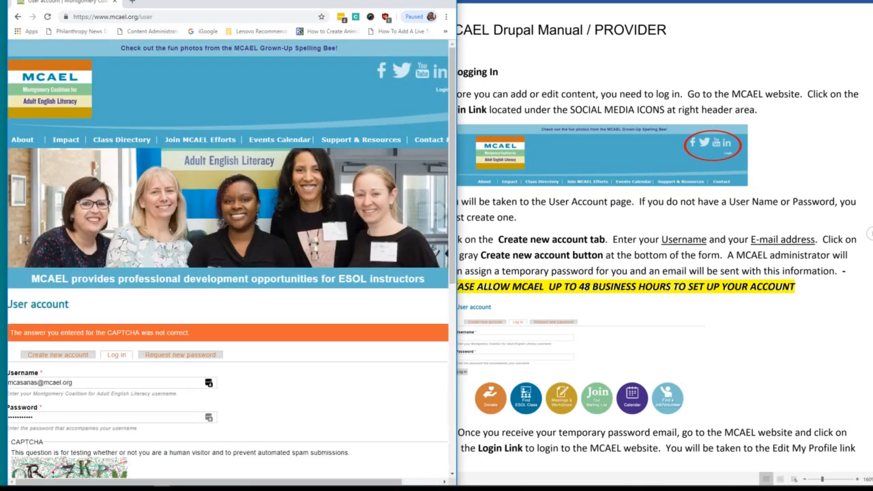
# After the CAPTCHA error, re-enter the username, password and new CAPTCHA code and log in.
pyautogui.moveTo(74, 383); pyautogui.dragTo(8, 383)
pyautogui.write('Bec')
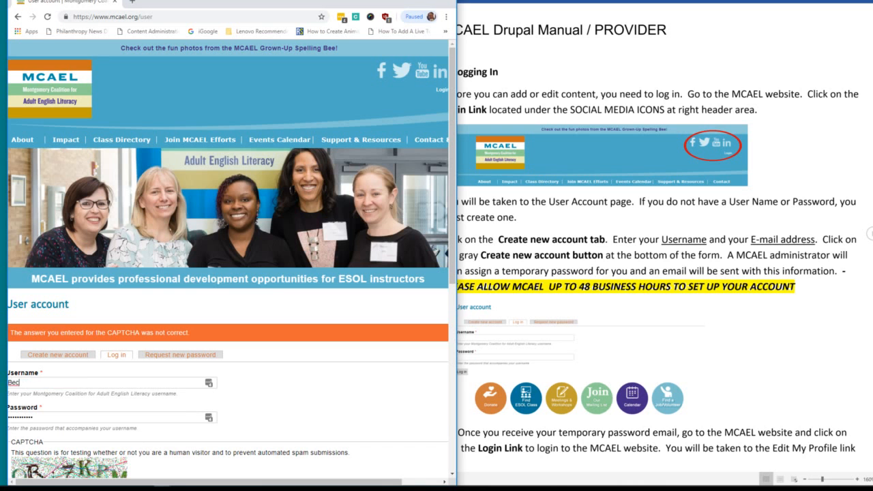
pyautogui.write('ky')
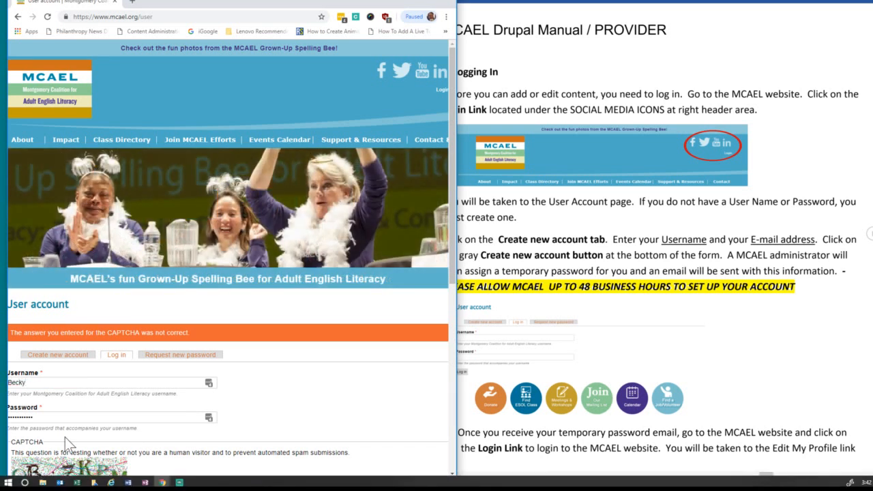
pyautogui.press('Tab')
pyautogui.press('BackSpace')
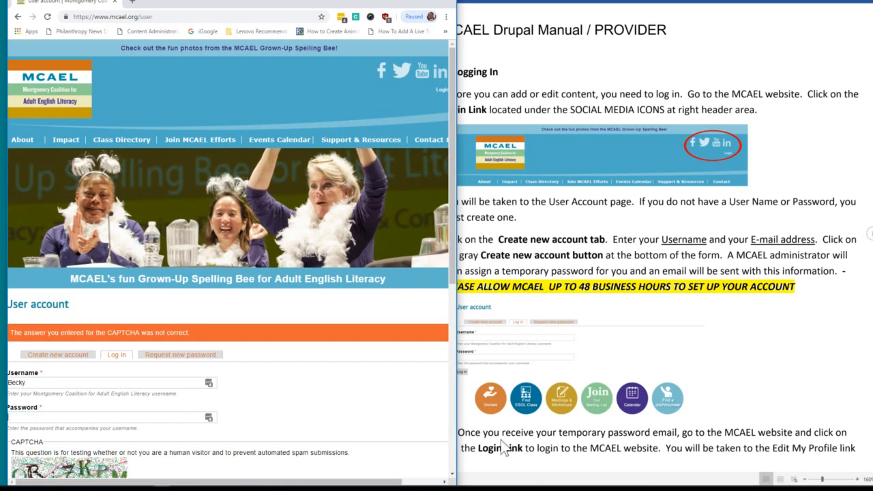
pyautogui.write('•••••••')
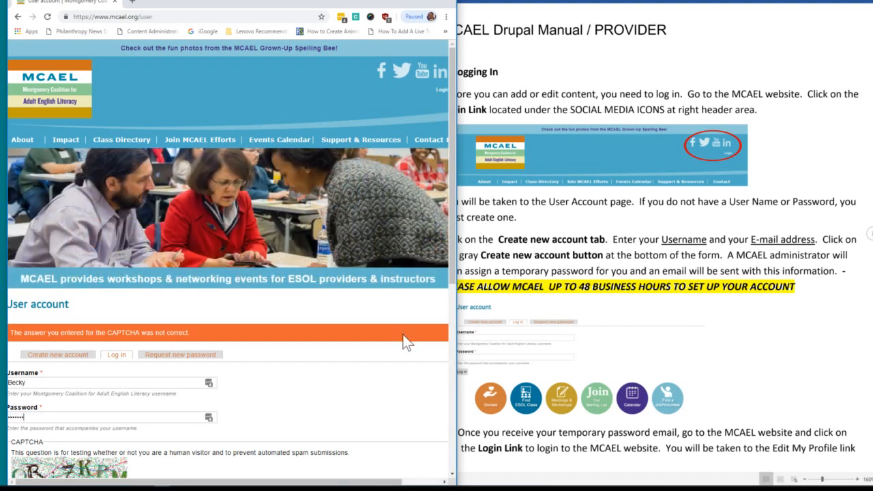
pyautogui.scroll(-2, 396, 349)
pyautogui.scroll(-1, 389, 355)
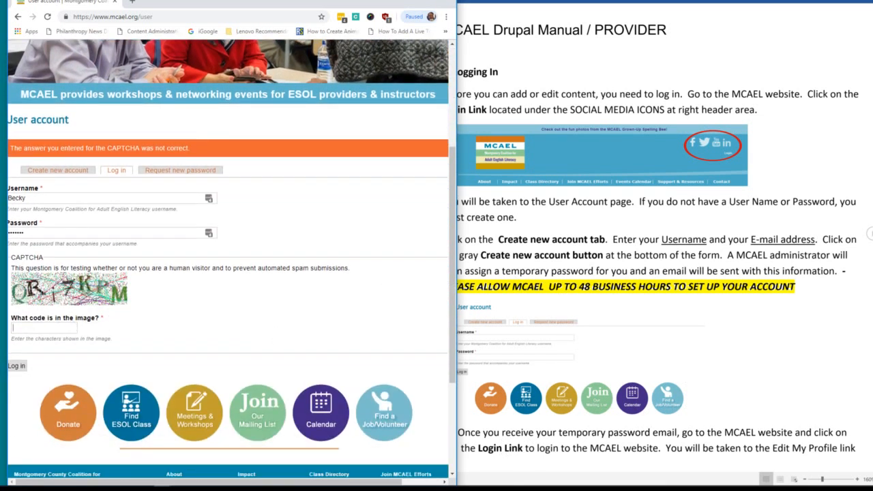
pyautogui.write('QR')
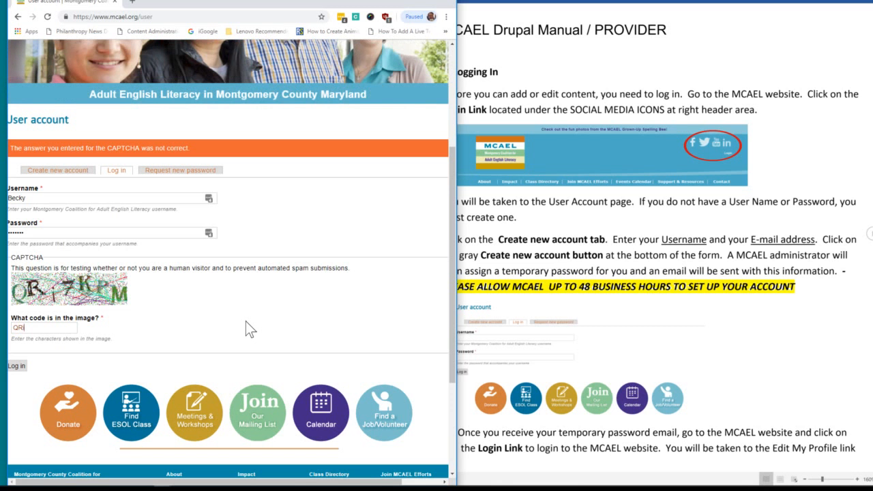
pyautogui.write('i7KPM')
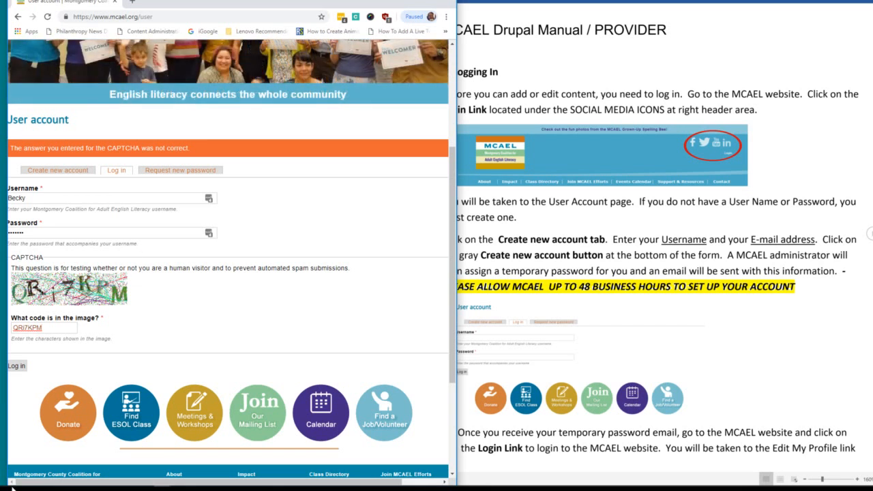
pyautogui.click(18, 369)
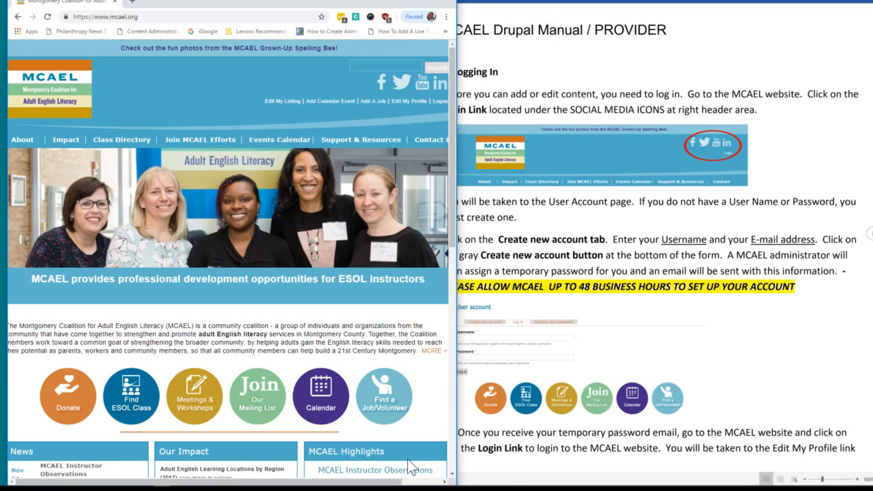
# From the logged-in home page, open Edit My Profile in the header links.
pyautogui.moveTo(398, 485)
pyautogui.mouseDown()
pyautogui.moveTo(416, 485)
pyautogui.moveTo(389, 487)
pyautogui.mouseUp()
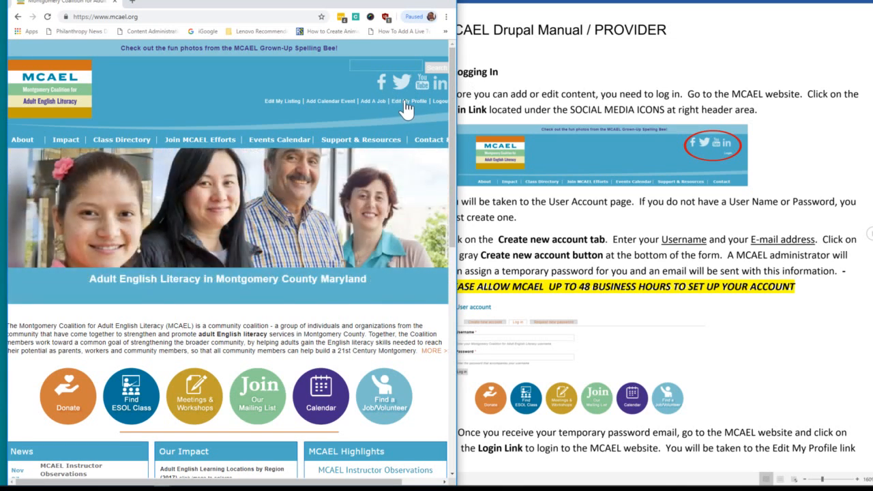
pyautogui.click(408, 102)
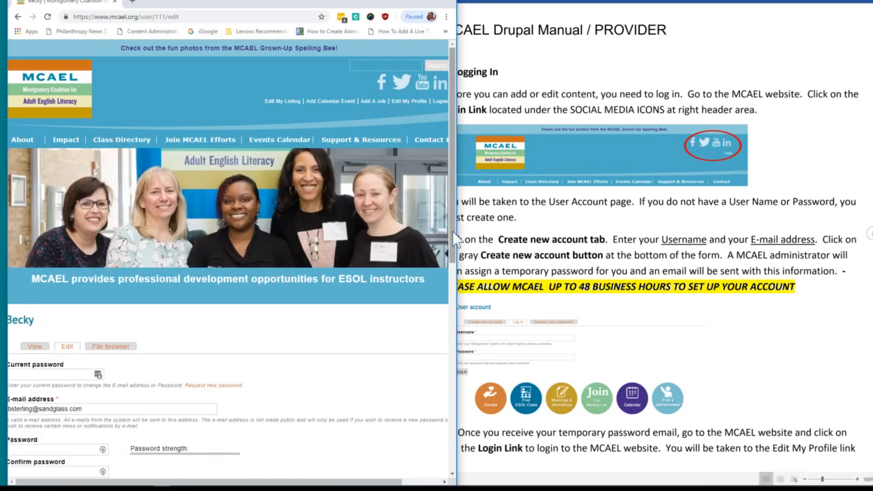
# Widen the browser, reload the account edit page, and open Edit My Listing for the provider listing.
pyautogui.moveTo(345, 7); pyautogui.dragTo(414, 15)
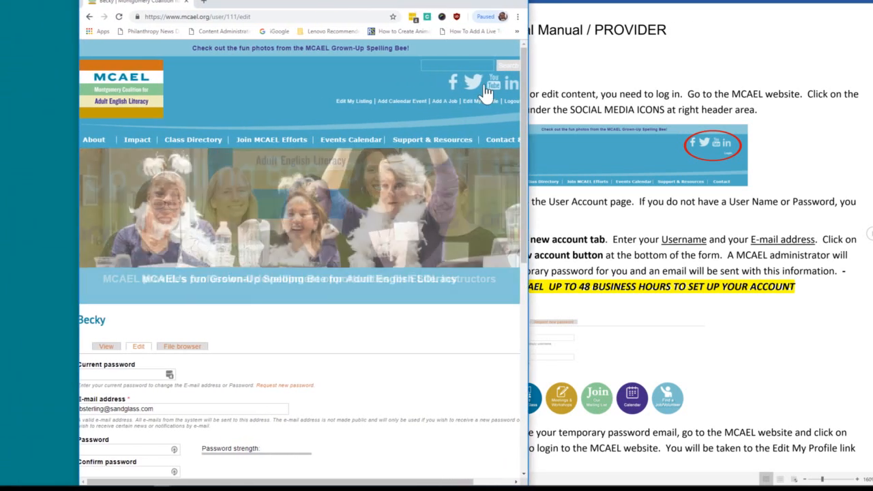
pyautogui.moveTo(529, 82); pyautogui.dragTo(680, 82)
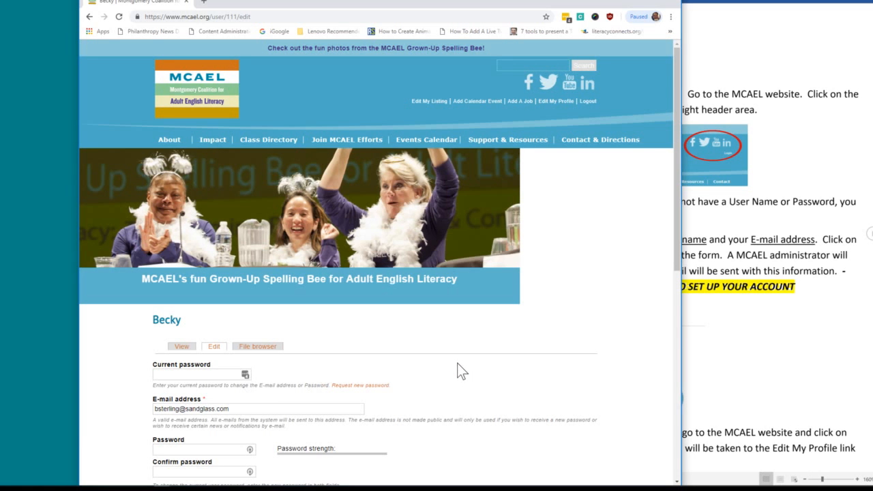
pyautogui.scroll(-3, 471, 359)
pyautogui.scroll(-1, 471, 360)
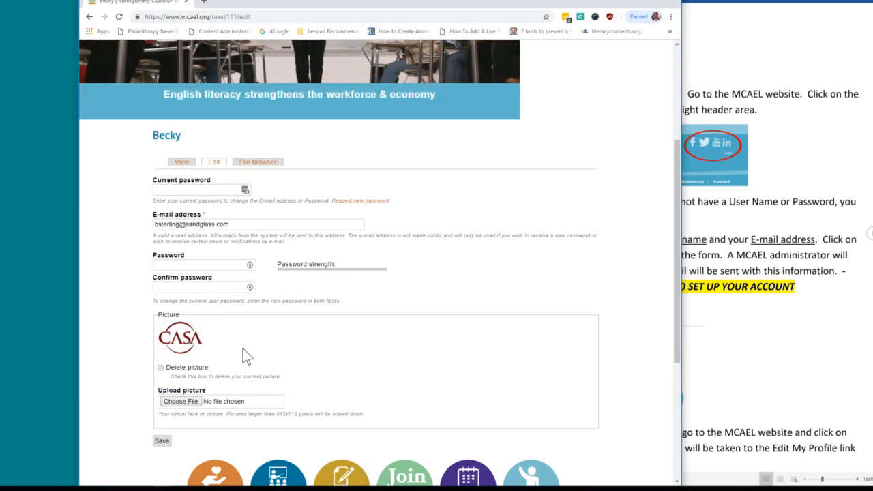
pyautogui.scroll(-2, 286, 362)
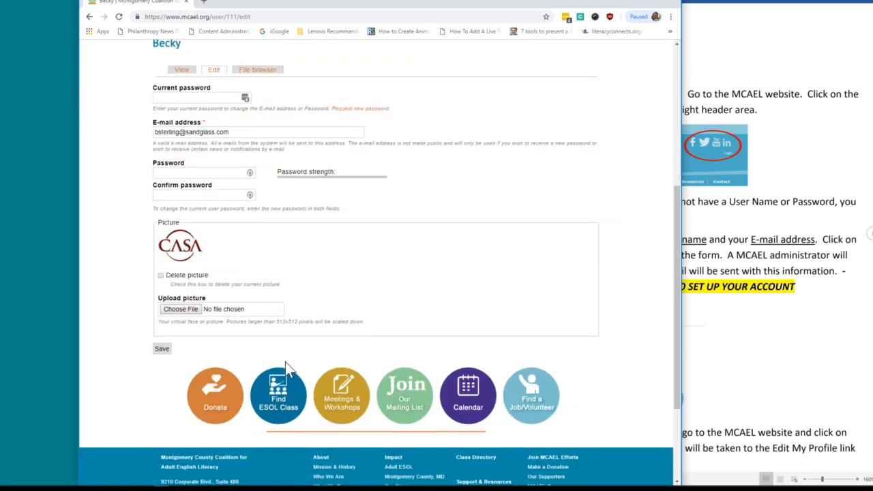
pyautogui.scroll(2, 285, 362)
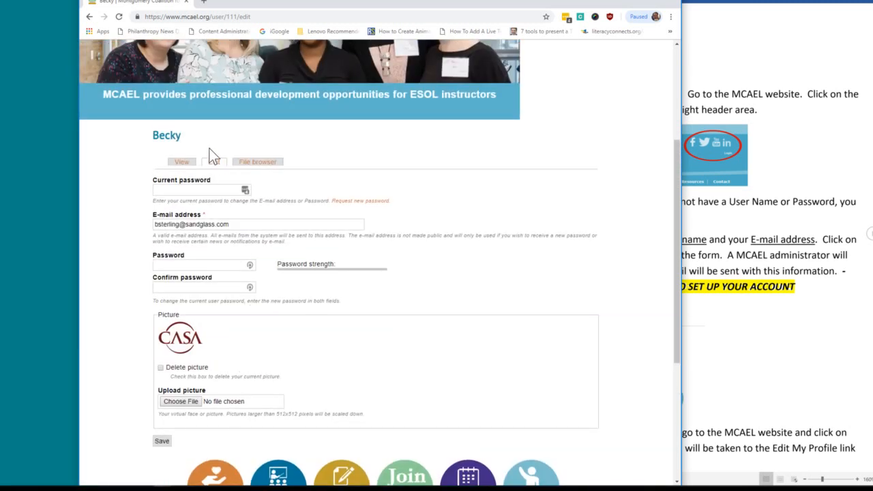
pyautogui.click(213, 165)
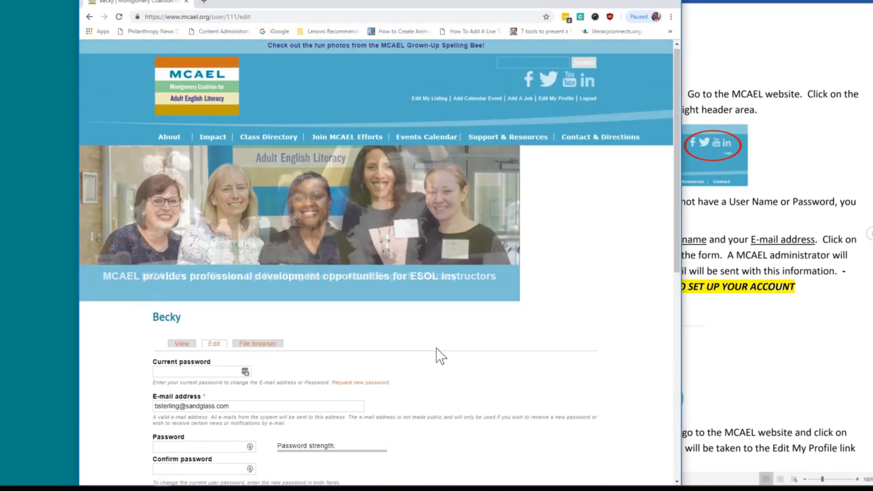
pyautogui.click(425, 102)
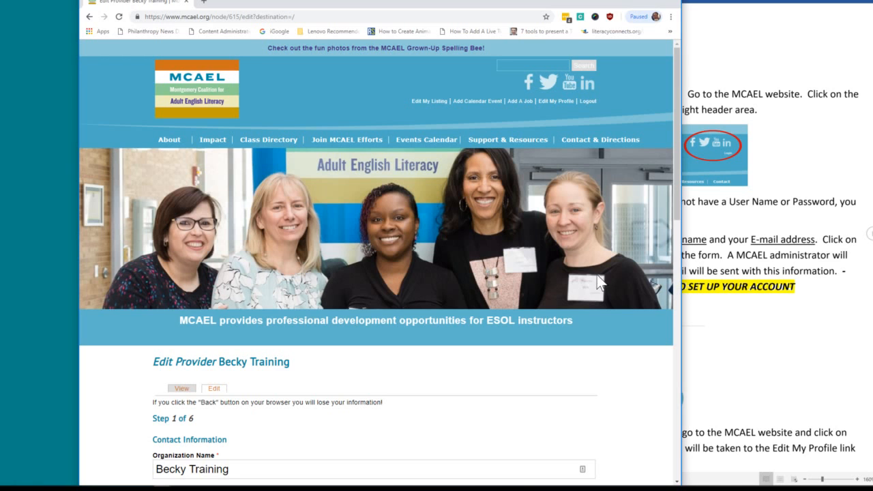
# Review the Step 1 contact fields: street, city, state, zip, contact hours 9-5 and community phone.
pyautogui.scroll(-1, 599, 280)
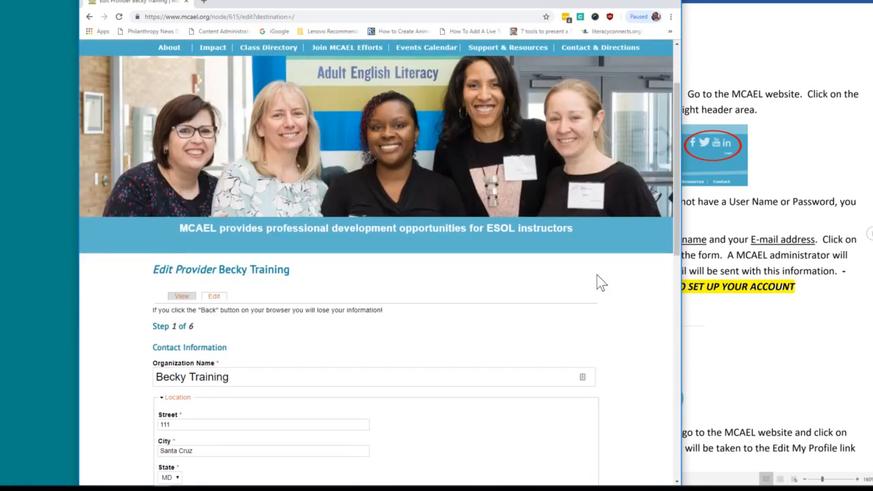
pyautogui.scroll(-1, 598, 280)
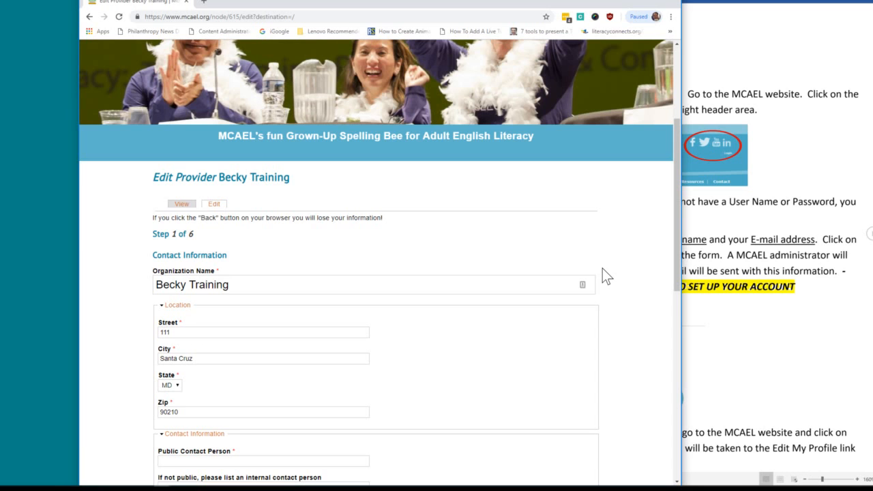
pyautogui.scroll(-1, 603, 269)
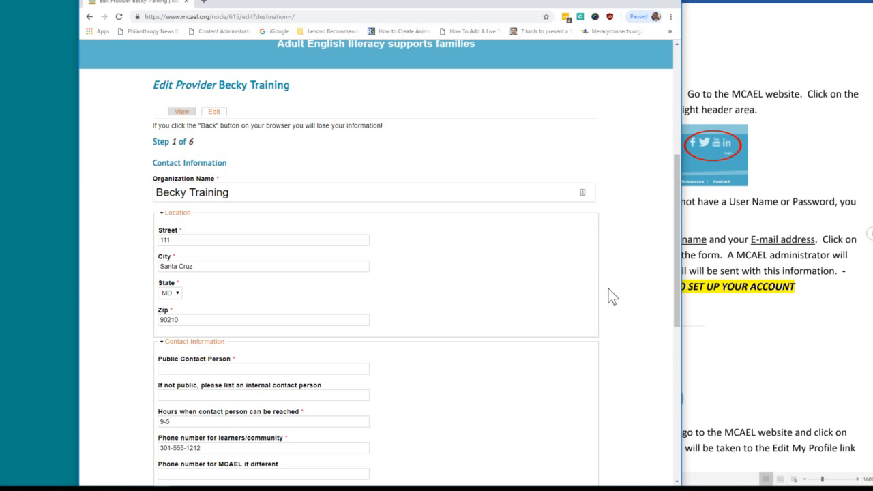
pyautogui.scroll(-3, 612, 296)
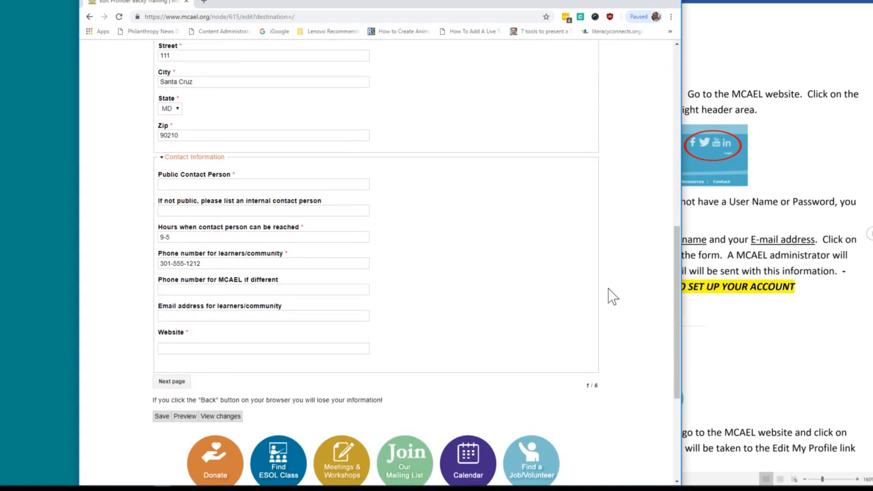
pyautogui.scroll(1, 612, 296)
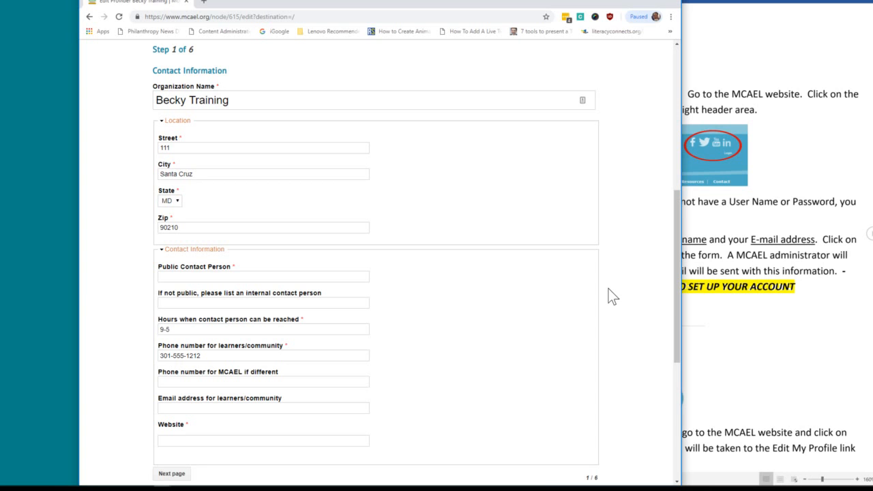
pyautogui.scroll(-1, 612, 296)
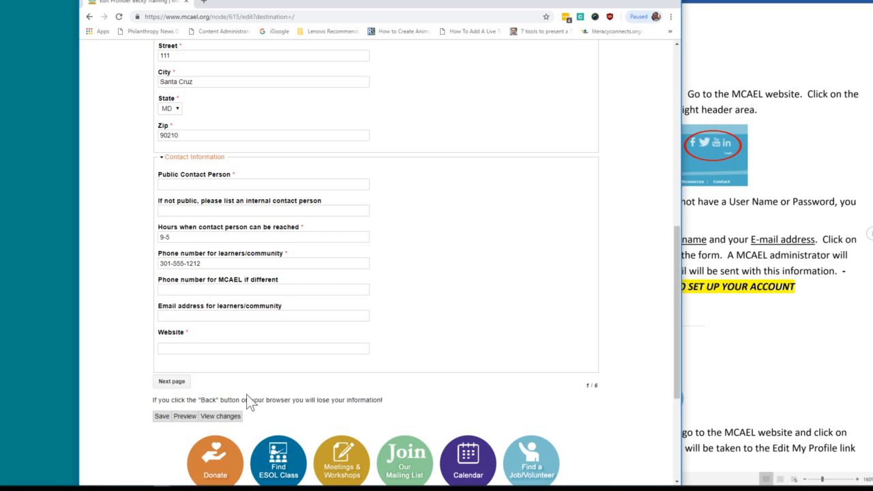
# Advance to Step 2, Areas Served, try the Class Sites Locations field, then go back and forward again.
pyautogui.click(170, 382)
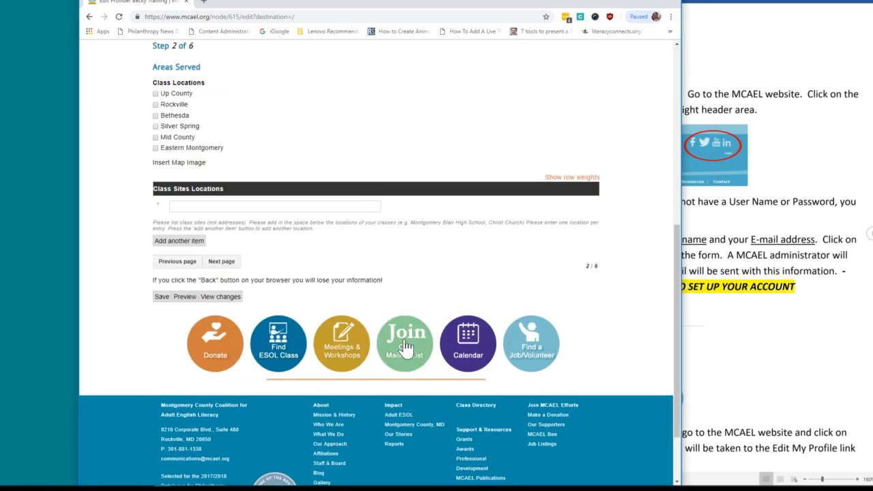
pyautogui.scroll(1, 425, 338)
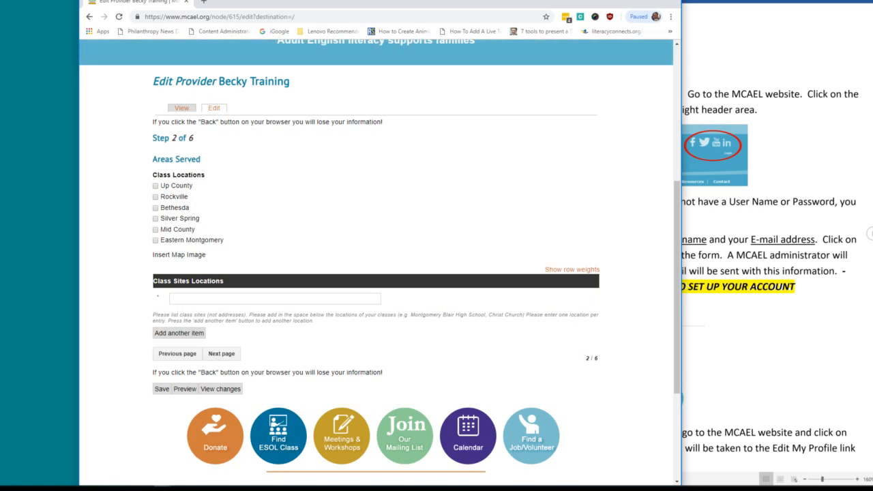
pyautogui.click(198, 299)
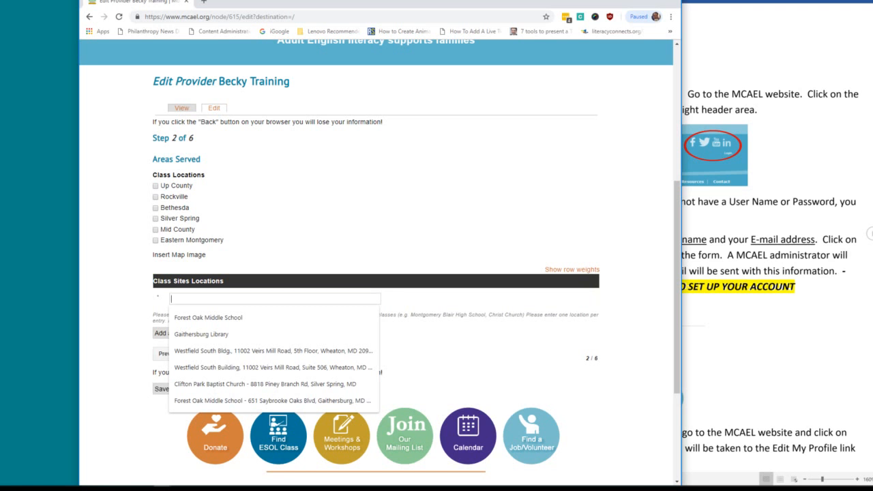
pyautogui.click(406, 242)
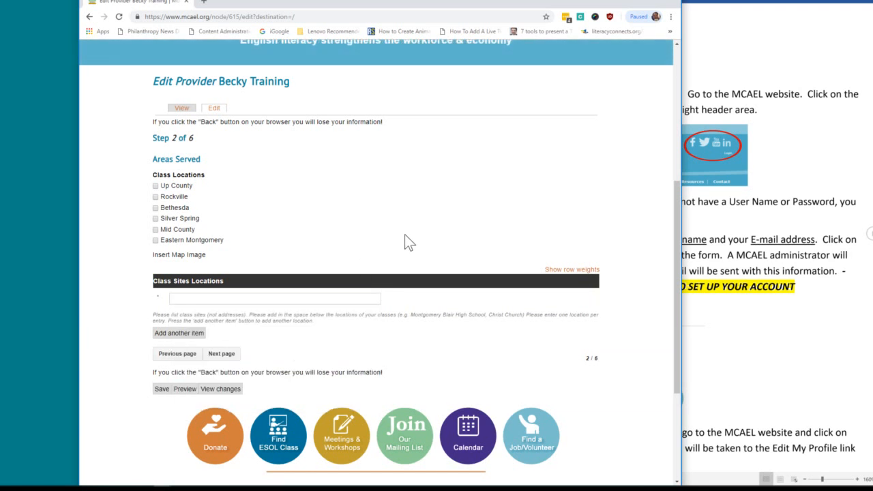
pyautogui.click(179, 354)
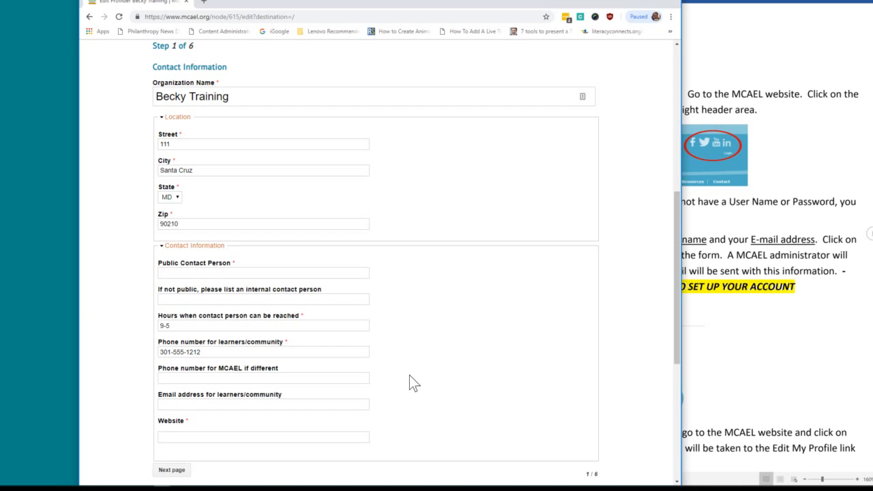
pyautogui.click(179, 472)
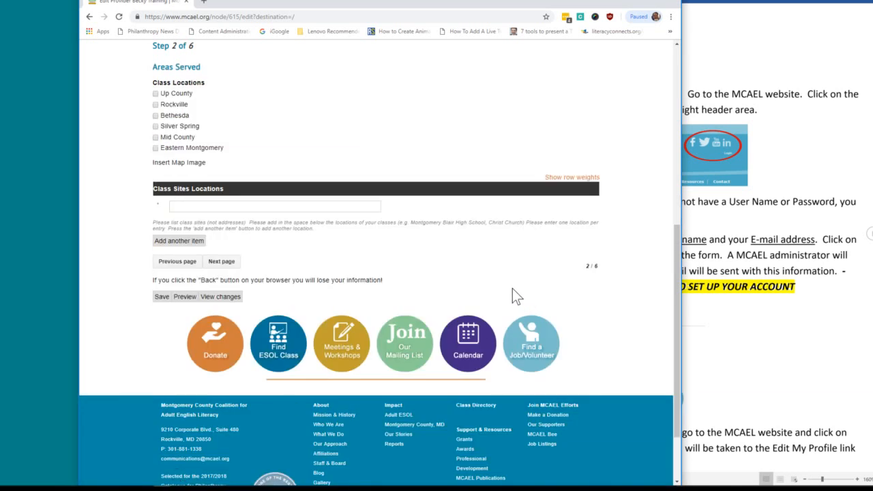
# Move through Step 3, Times and Supports, on to Step 4, Cost and Requirements.
pyautogui.click(221, 262)
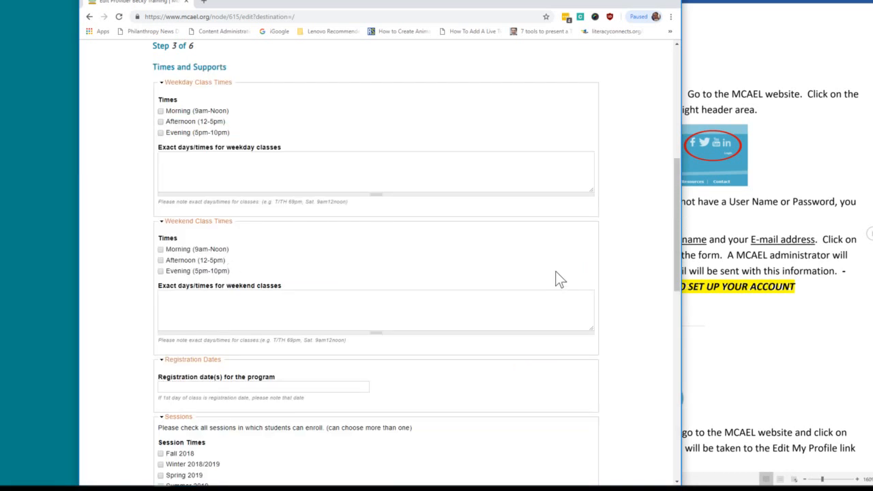
pyautogui.scroll(-4, 558, 278)
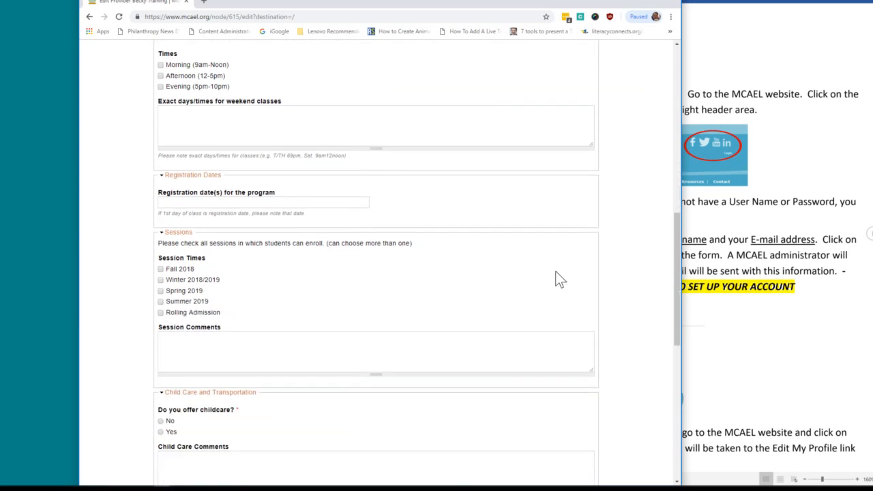
pyautogui.scroll(-2, 558, 278)
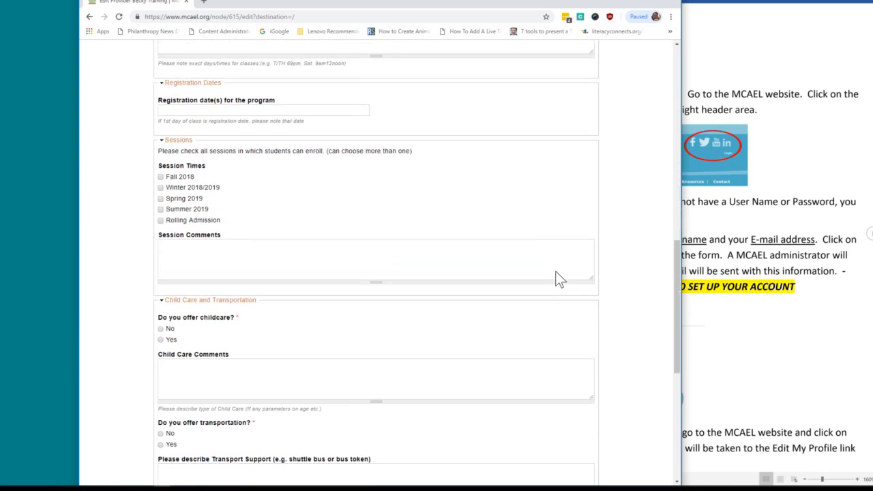
pyautogui.scroll(-4, 556, 276)
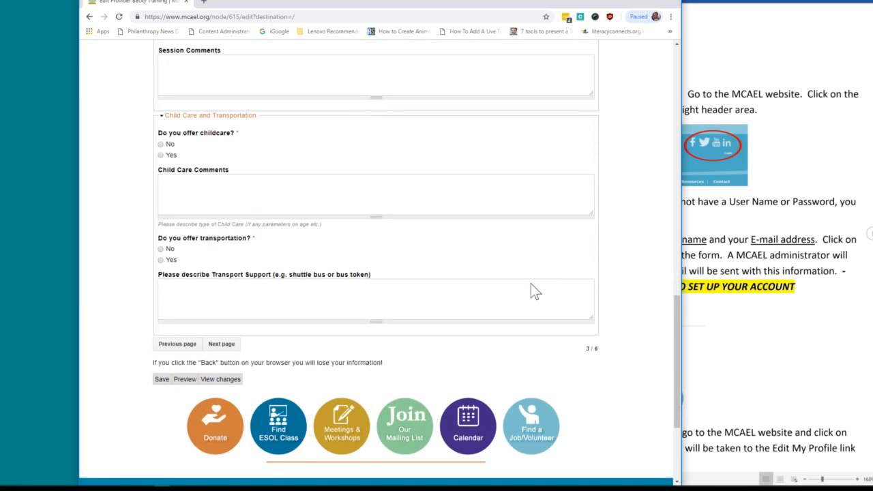
pyautogui.click(222, 344)
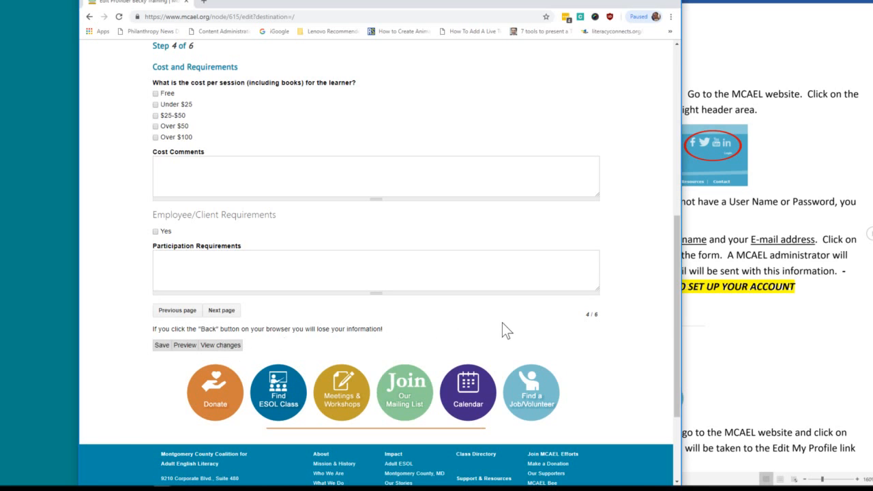
# Advance past Step 5, ESL Learners, to Step 6 and choose a file under File Uploads.
pyautogui.click(222, 311)
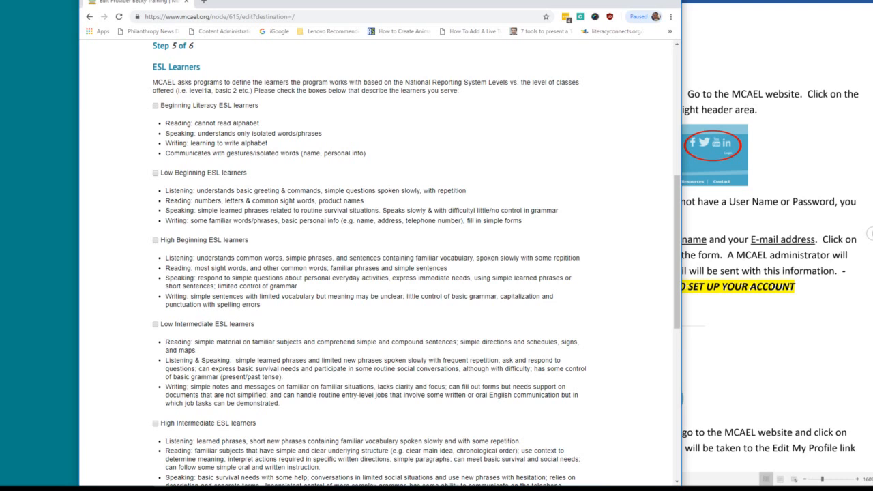
pyautogui.scroll(-4, 380, 262)
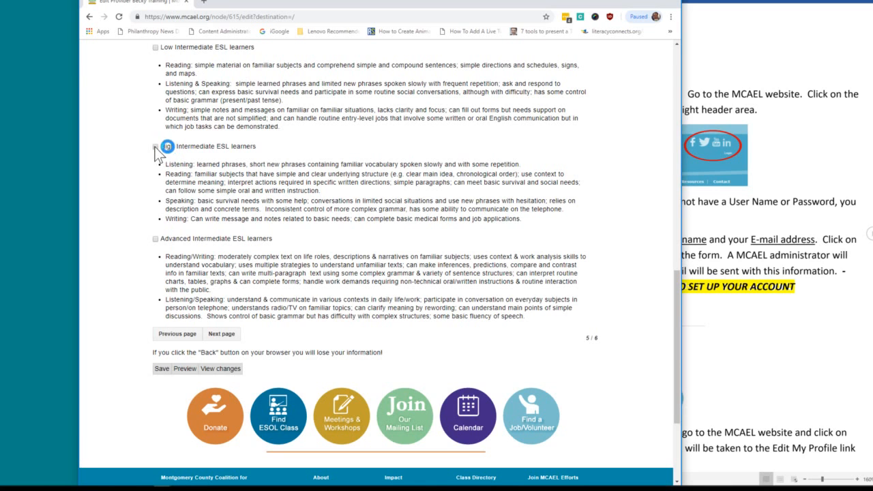
pyautogui.click(222, 334)
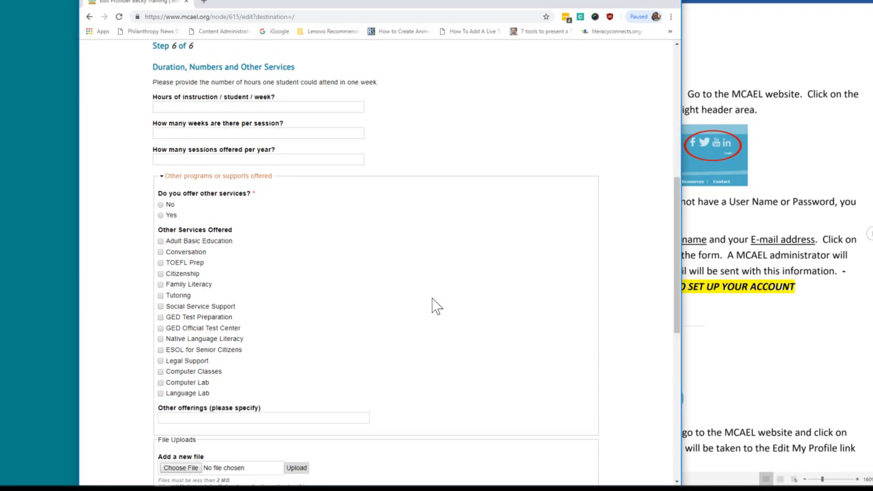
pyautogui.scroll(-1, 432, 298)
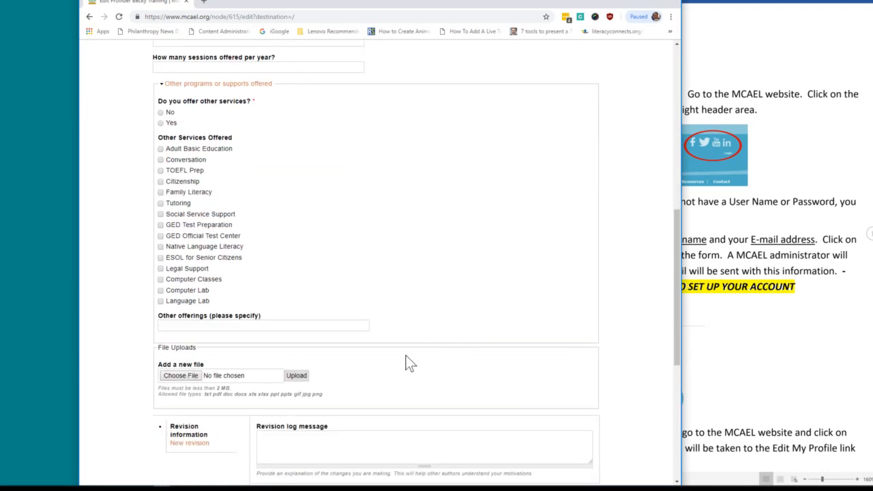
pyautogui.click(182, 376)
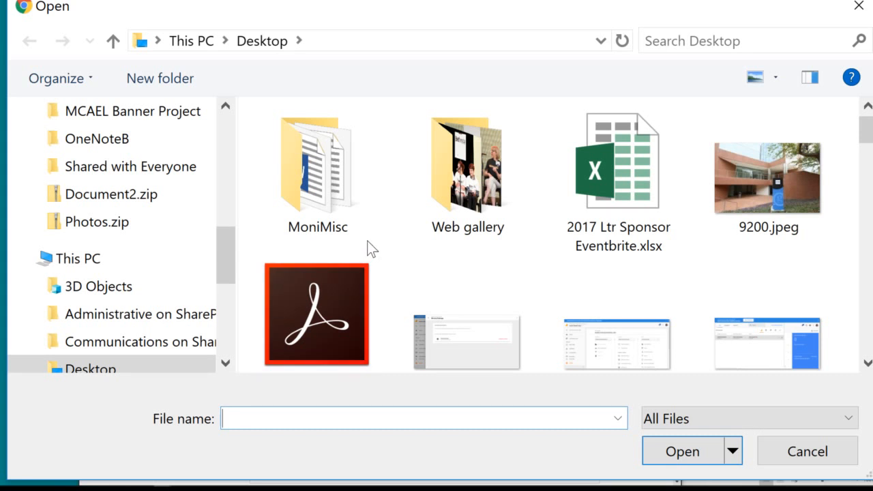
# Attach SurveyMonkey MCAEL Instructor Workshop.pdf (217.96 KB) from the Desktop to the form's File Uploads.
pyautogui.scroll(-1, 371, 249)
pyautogui.scroll(-3, 369, 248)
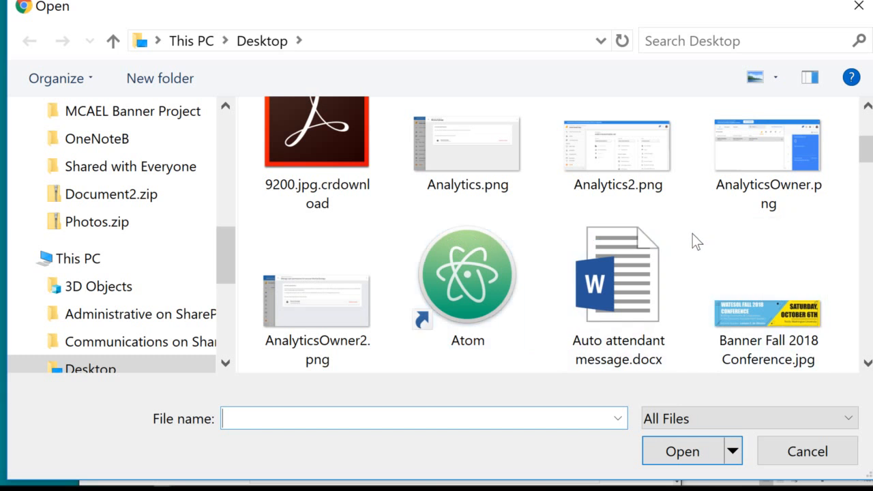
pyautogui.scroll(-3, 693, 233)
pyautogui.scroll(-3, 692, 233)
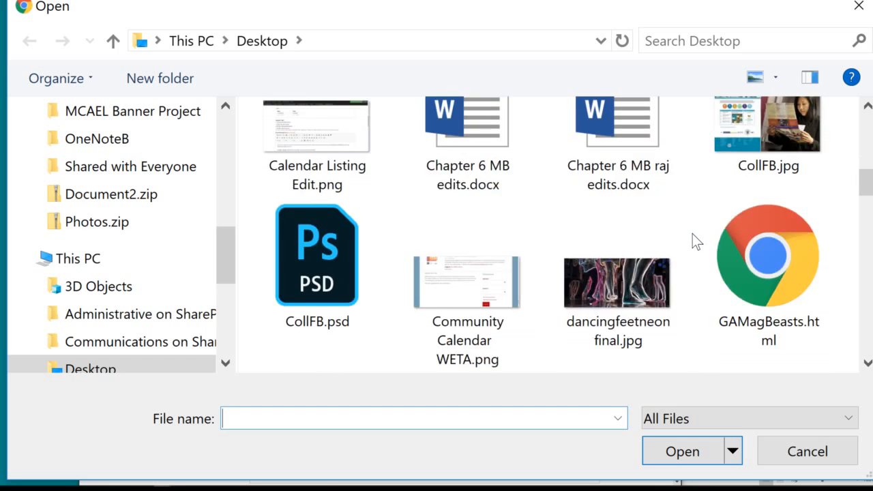
pyautogui.scroll(-3, 693, 234)
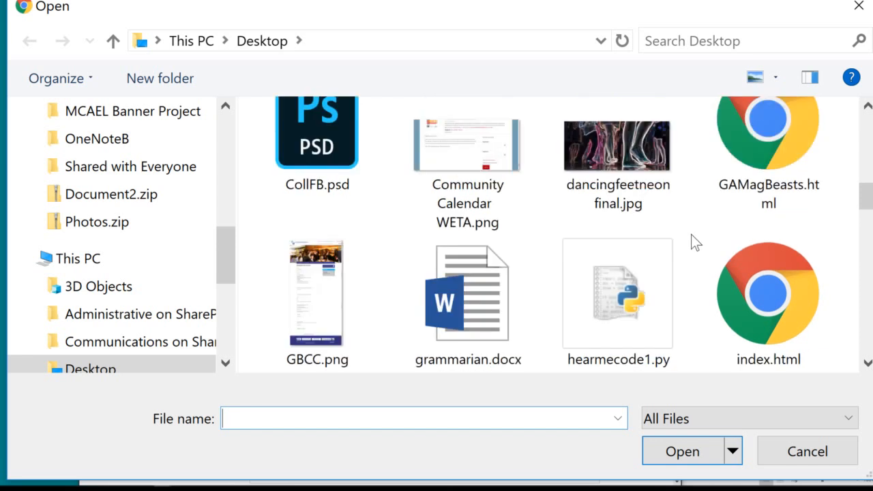
pyautogui.scroll(-3, 691, 234)
pyautogui.scroll(-3, 691, 234)
pyautogui.scroll(-3, 691, 234)
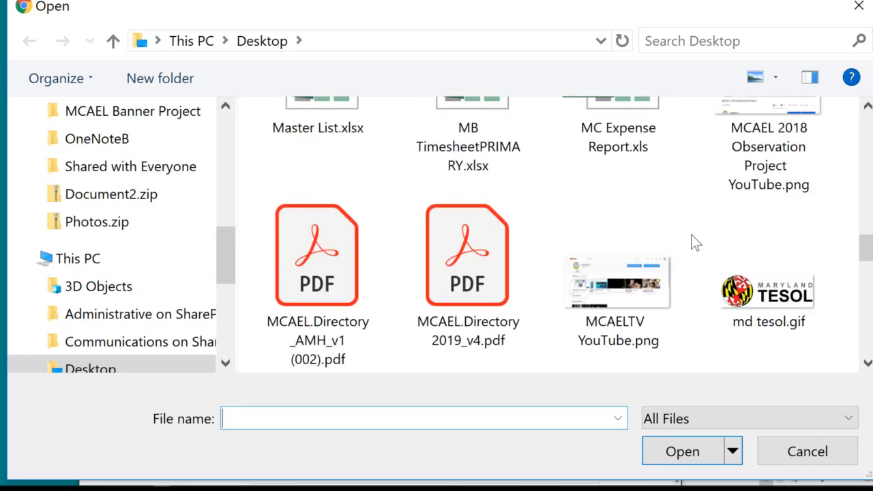
pyautogui.scroll(-3, 691, 234)
pyautogui.scroll(-3, 692, 234)
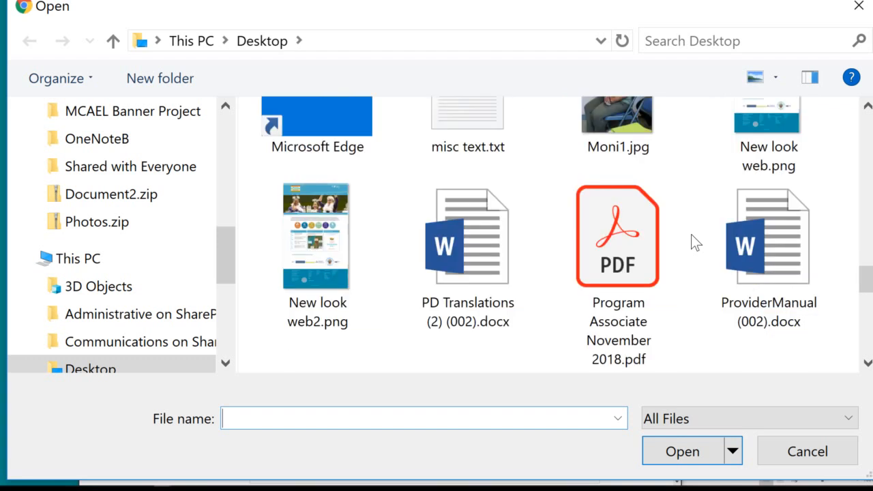
pyautogui.scroll(-3, 691, 234)
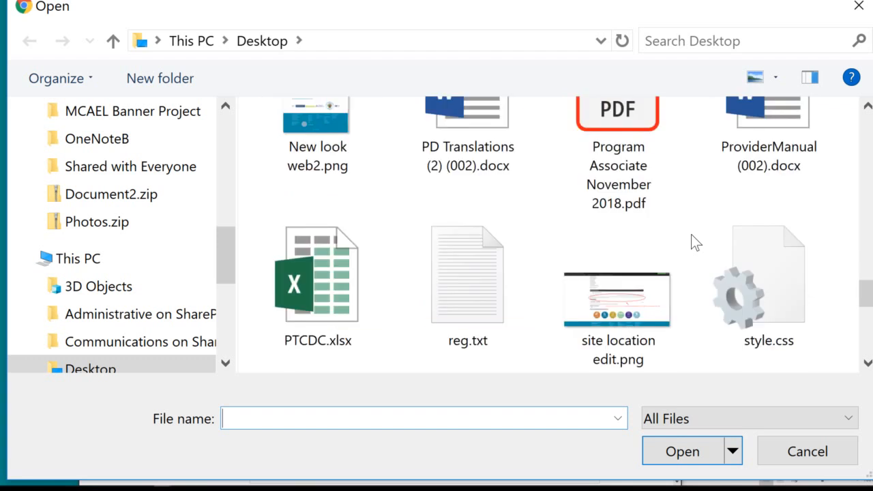
pyautogui.scroll(-3, 691, 234)
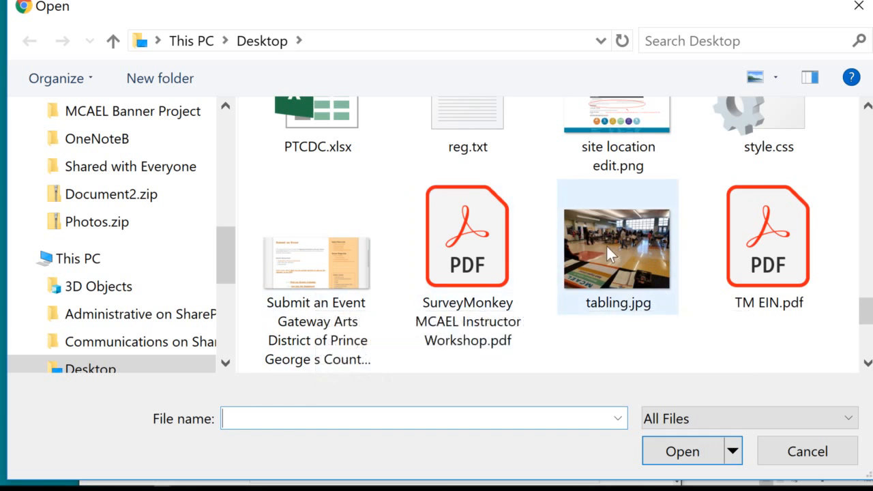
pyautogui.click(468, 267)
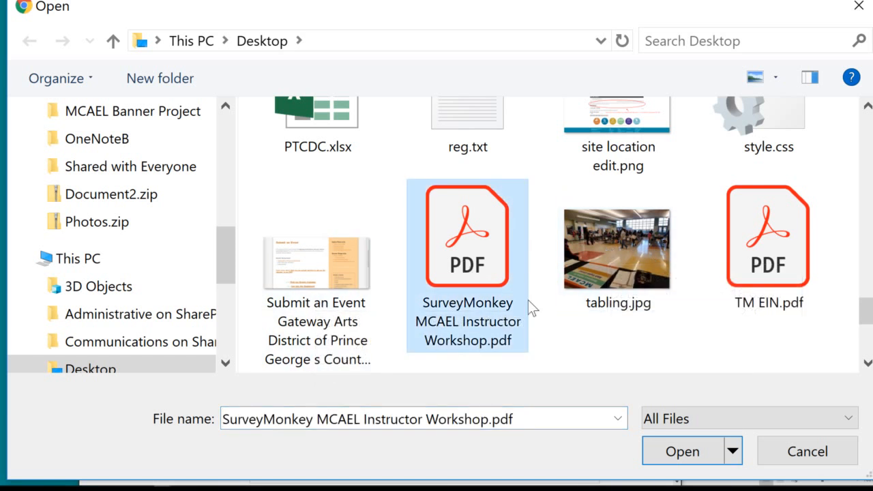
pyautogui.click(676, 443)
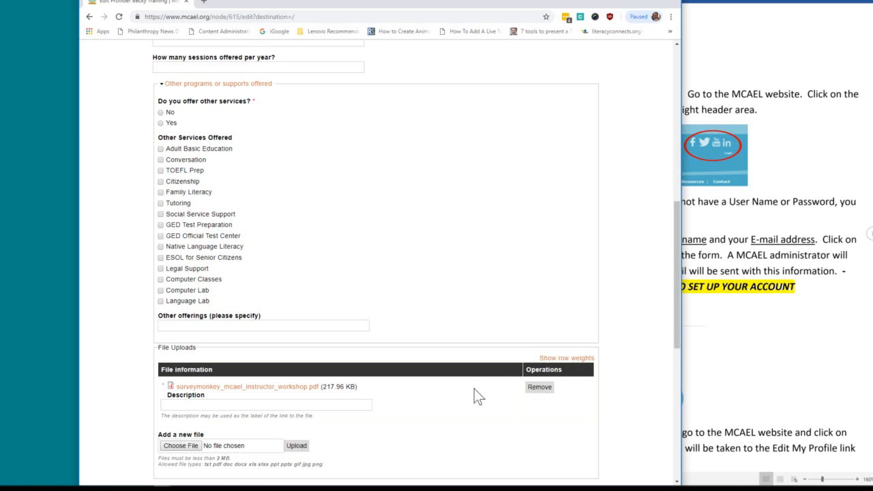
# Preview the listing, which flags missing Public Contact Person, URL, childcare, transportation and other services.
pyautogui.scroll(-2, 474, 396)
pyautogui.scroll(-2, 478, 396)
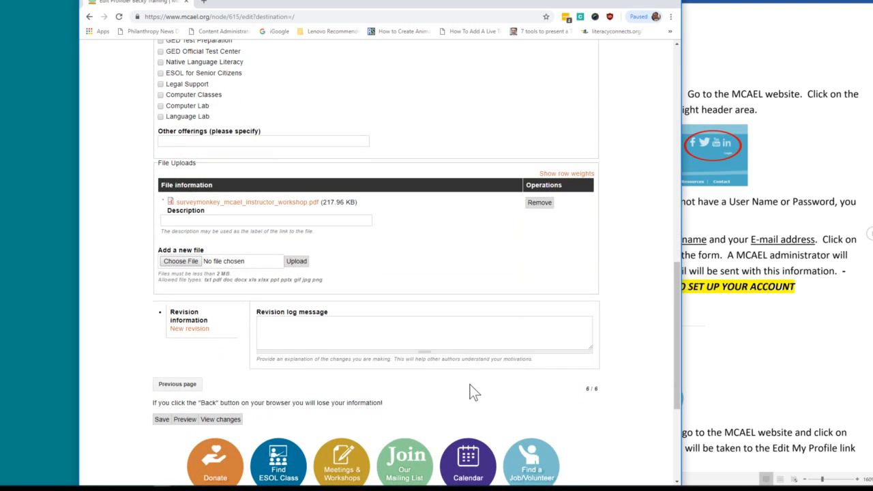
pyautogui.click(185, 419)
pyautogui.scroll(-5, 451, 355)
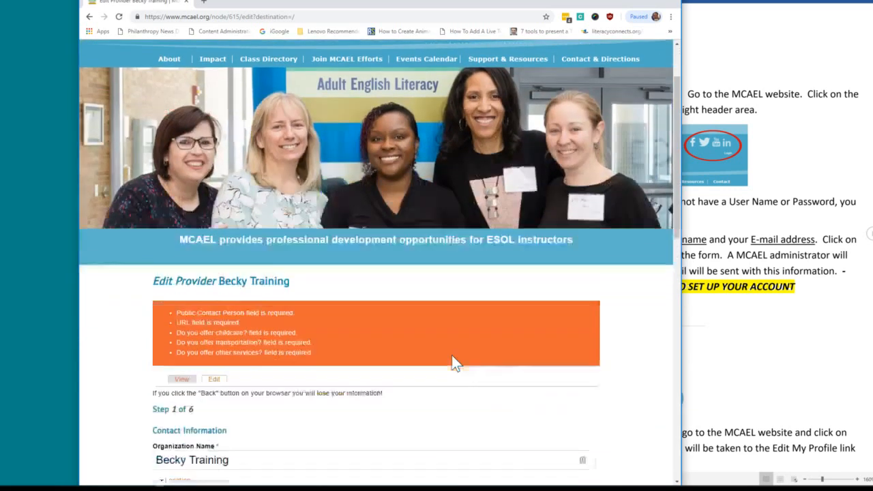
# Enter 'test' as the Public Contact Person.
pyautogui.scroll(-1, 454, 357)
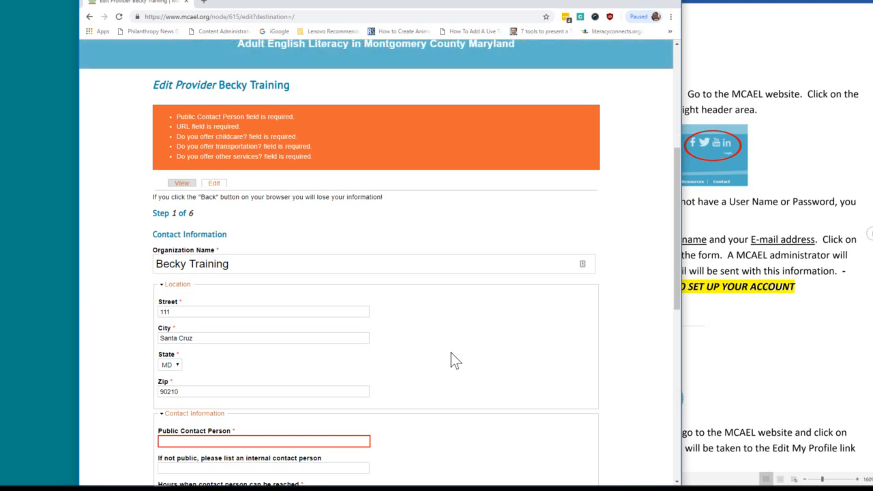
pyautogui.scroll(-3, 414, 232)
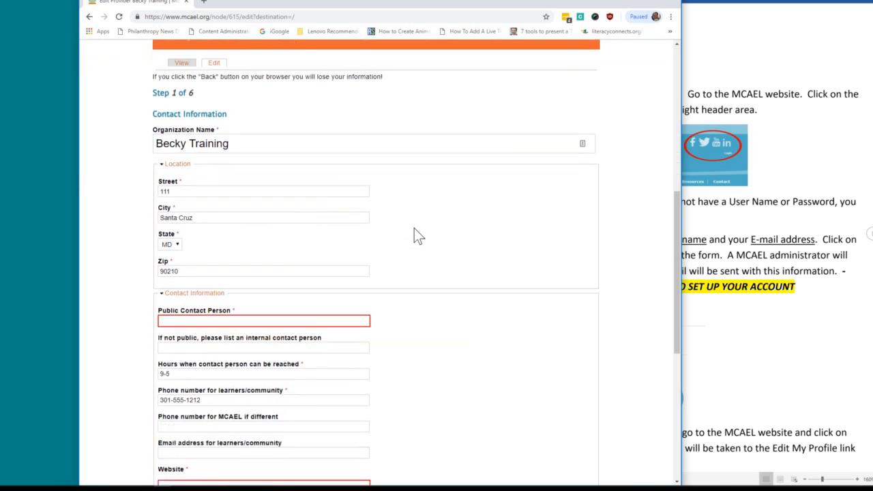
pyautogui.scroll(-6, 414, 228)
pyautogui.scroll(9, 414, 228)
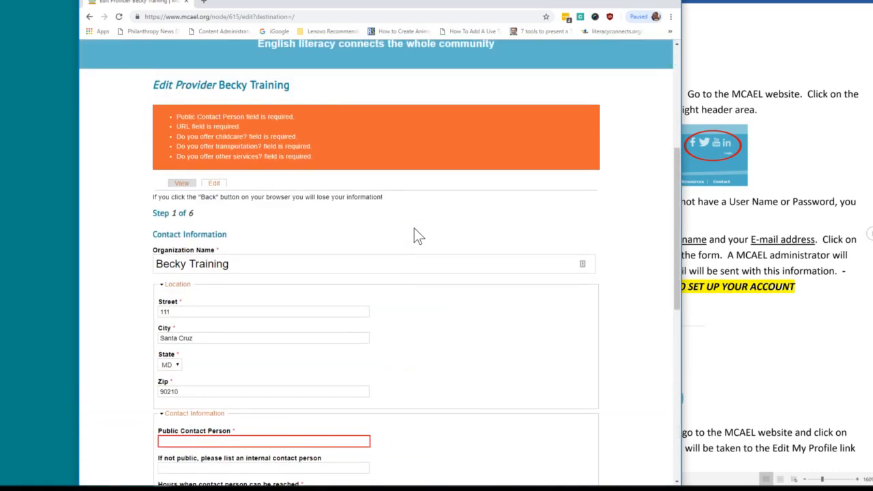
pyautogui.scroll(-2, 414, 228)
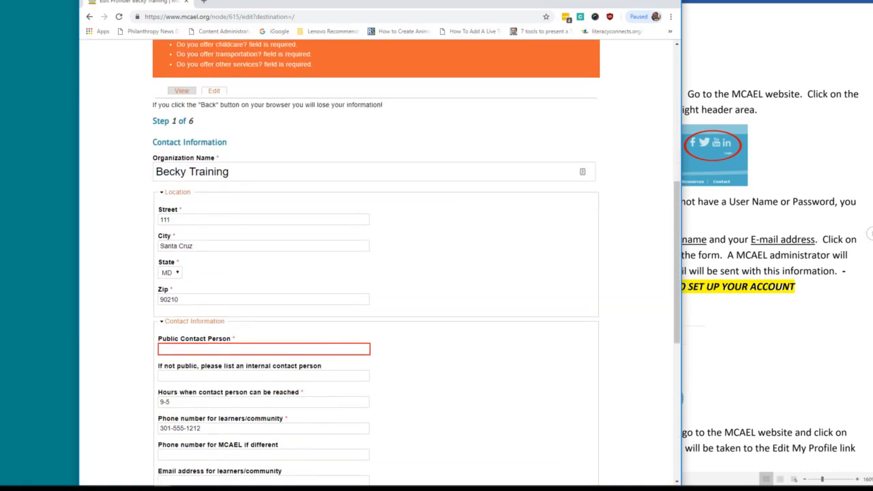
pyautogui.write('test')
pyautogui.scroll(2, 357, 280)
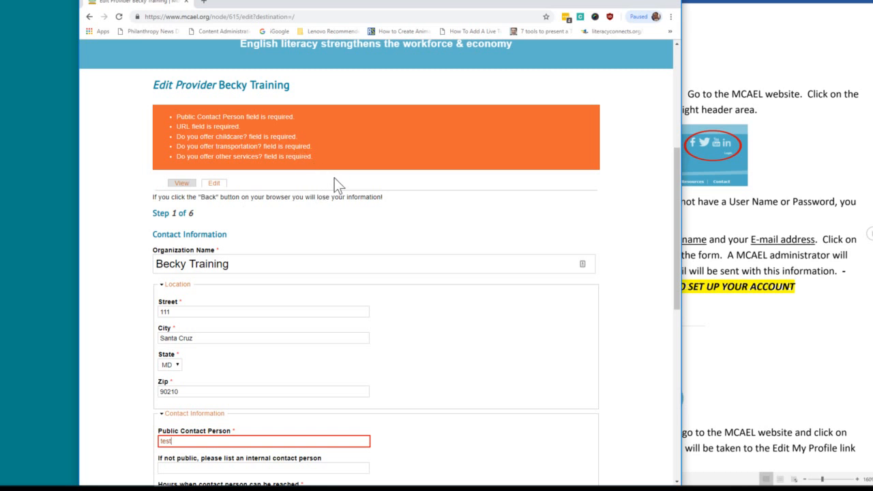
# Enter 'test' in the Website field and advance to Step 2, Areas Served.
pyautogui.scroll(-2, 247, 341)
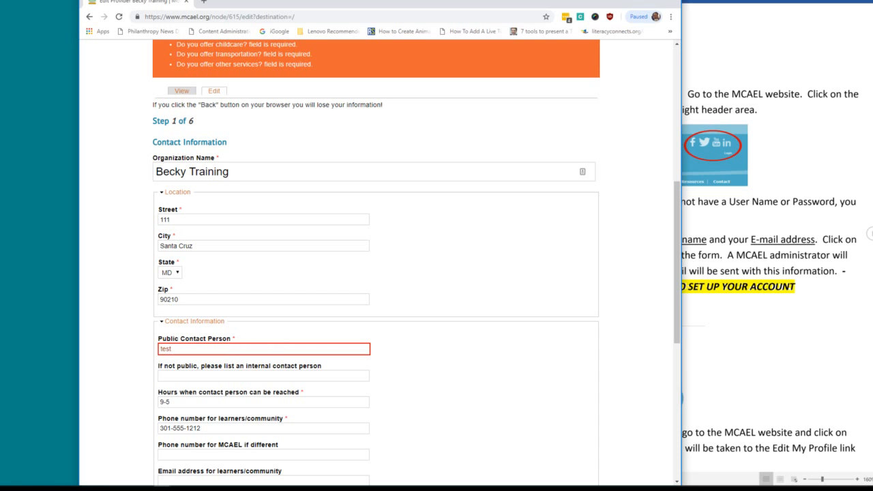
pyautogui.scroll(-4, 273, 348)
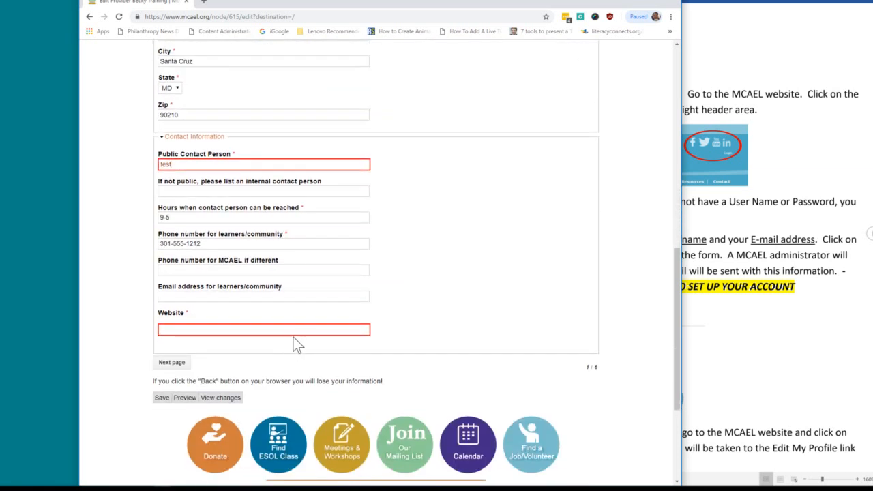
pyautogui.click(294, 330)
pyautogui.write('test')
pyautogui.click(171, 364)
# Choose Silver Spring with class site '111 test' and advance to step 3.
pyautogui.scroll(3, 197, 270)
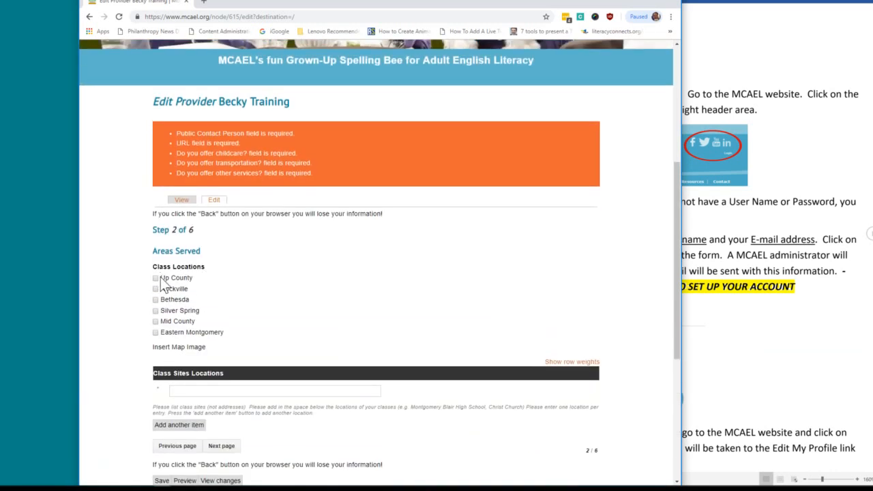
pyautogui.click(156, 311)
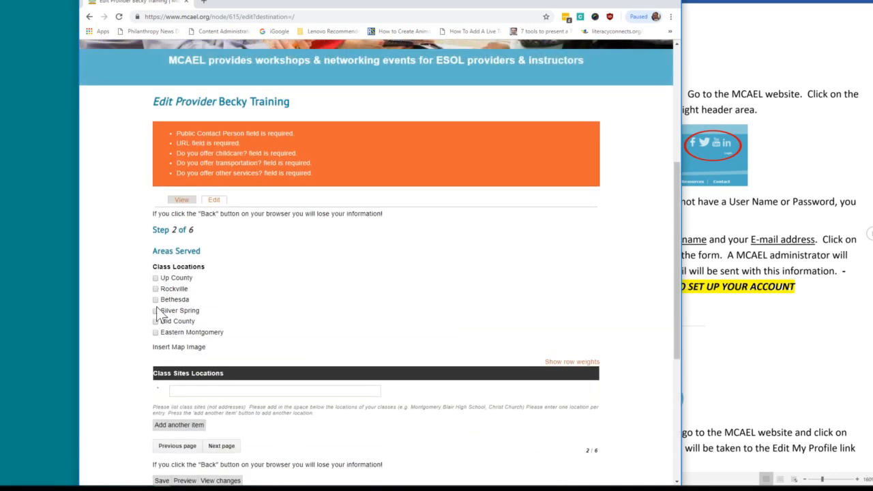
pyautogui.scroll(-2, 205, 320)
pyautogui.click(242, 300)
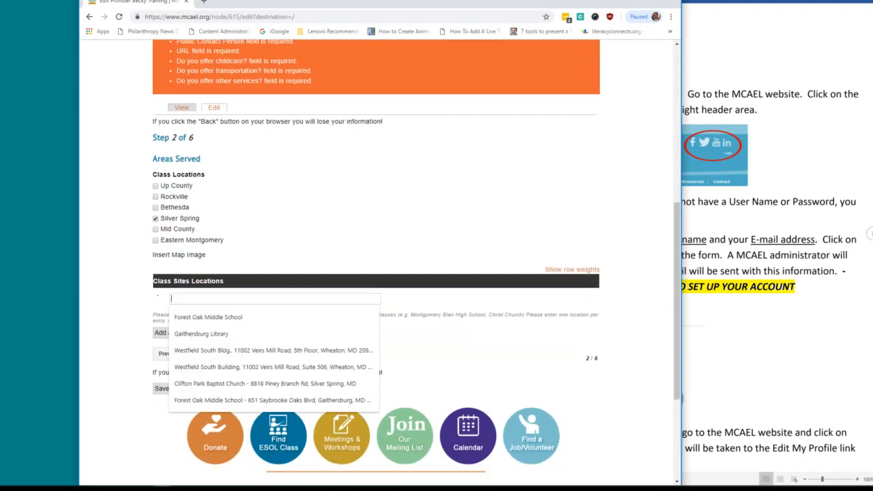
pyautogui.write('111 test')
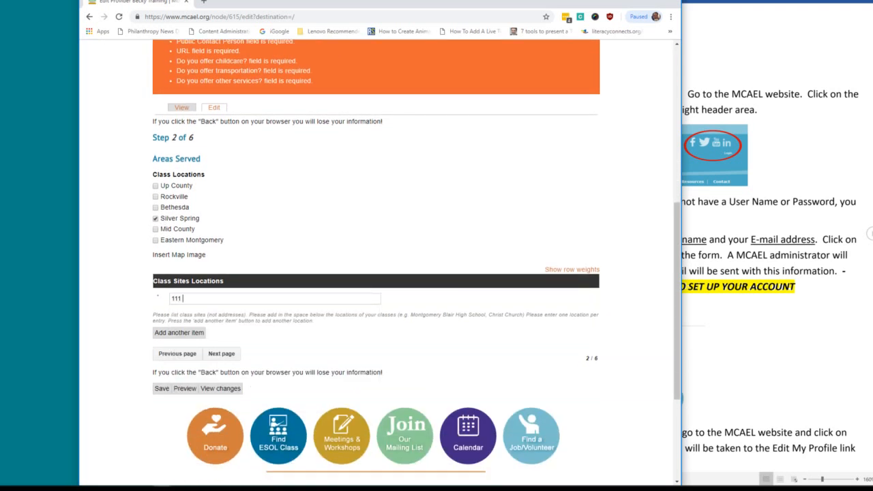
pyautogui.click(228, 359)
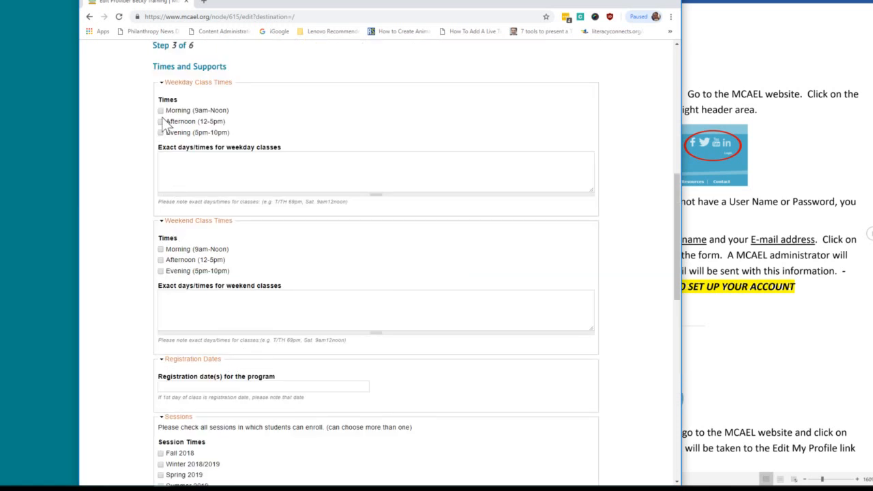
# Mark afternoon classes, Fall 2018, and Yes for childcare and transportation, then advance to step 4.
pyautogui.click(160, 260)
pyautogui.scroll(-3, 268, 280)
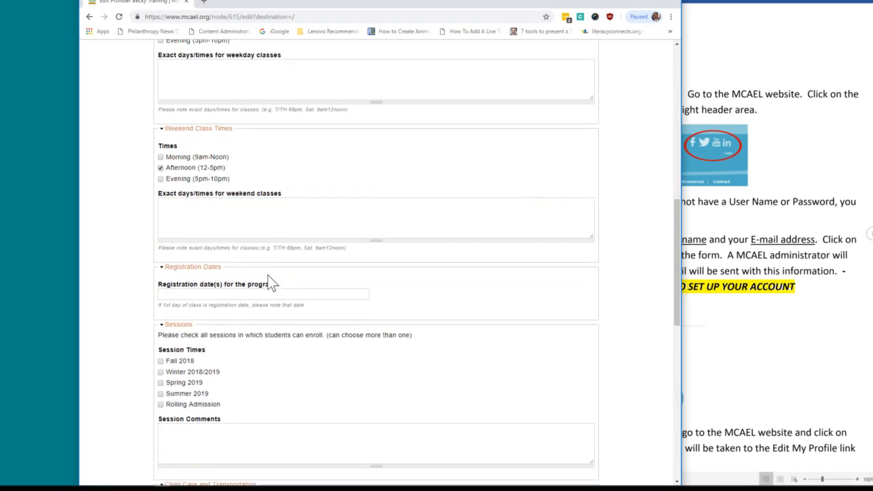
pyautogui.scroll(-3, 269, 281)
pyautogui.click(161, 270)
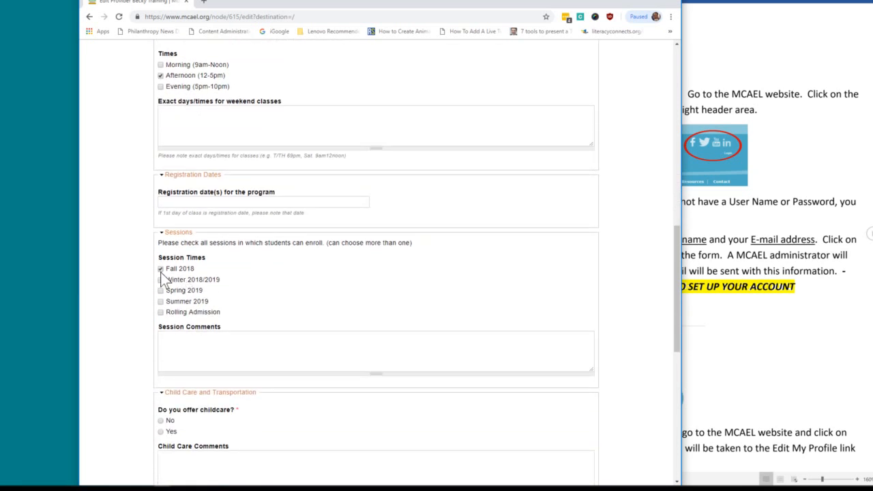
pyautogui.scroll(-3, 376, 263)
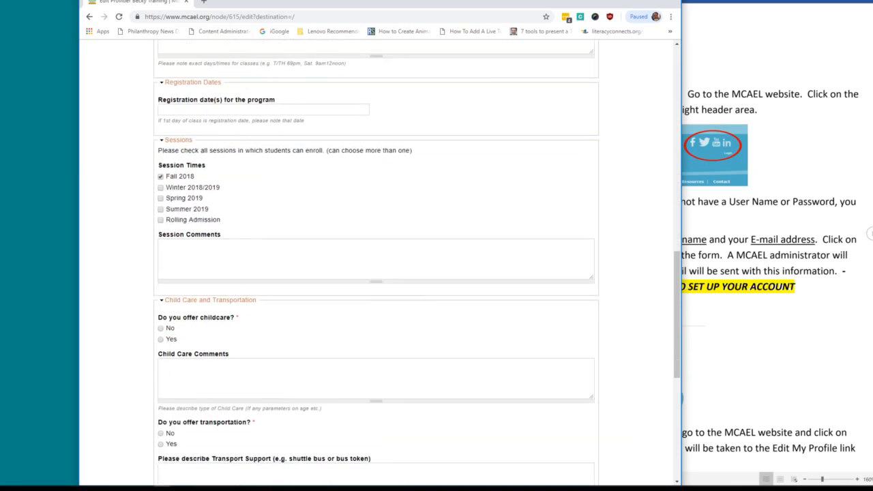
pyautogui.click(161, 339)
pyautogui.scroll(-6, 228, 336)
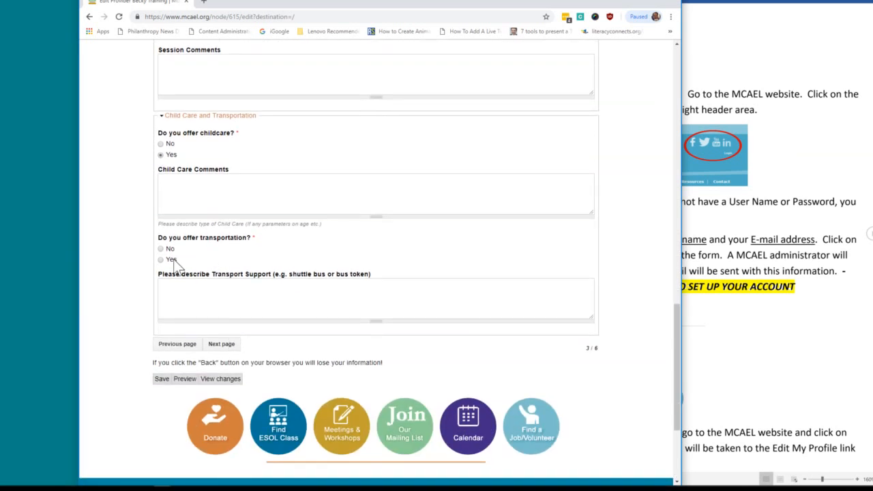
pyautogui.click(161, 260)
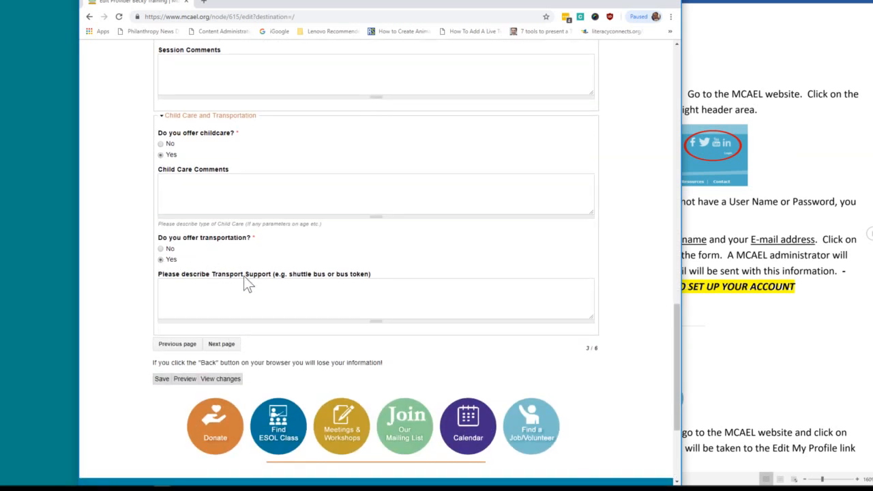
pyautogui.click(222, 345)
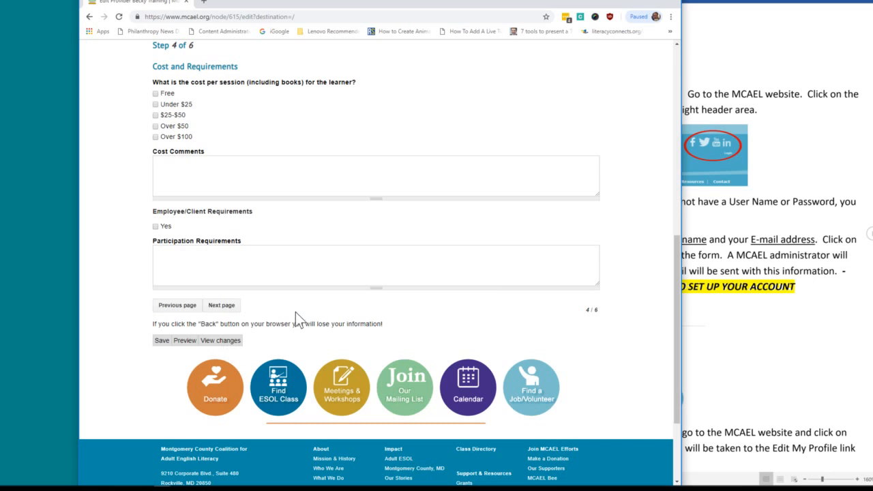
# Set the cost per session to Free and advance to step 5.
pyautogui.scroll(3, 215, 219)
pyautogui.click(155, 279)
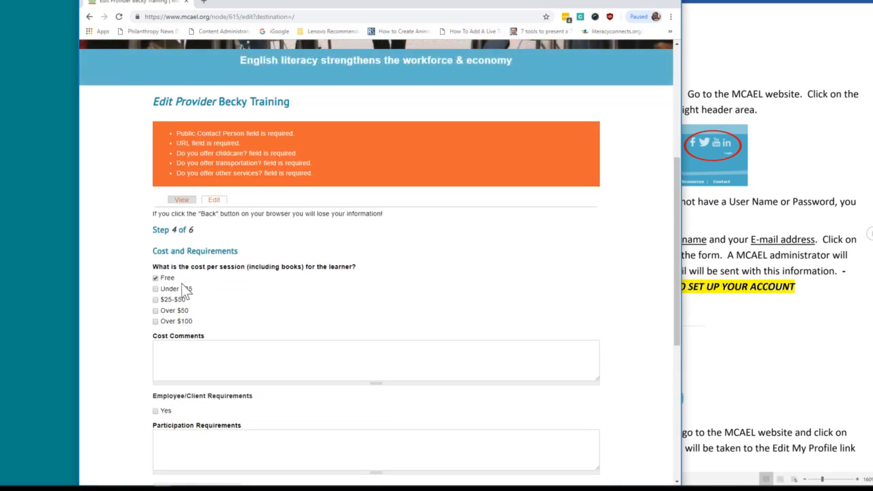
pyautogui.scroll(-3, 195, 287)
pyautogui.click(220, 307)
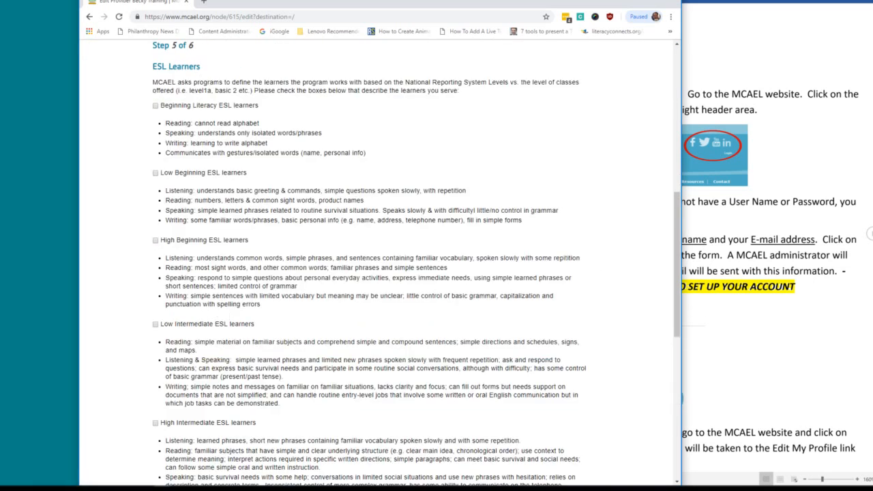
# Mark Beginning Literacy ESL learners as served and advance to step 6.
pyautogui.click(155, 106)
pyautogui.scroll(-6, 156, 107)
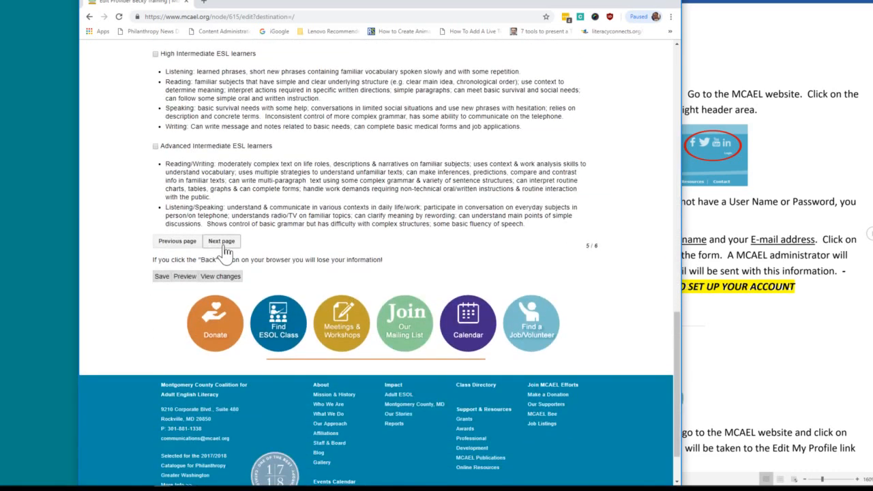
pyautogui.click(221, 241)
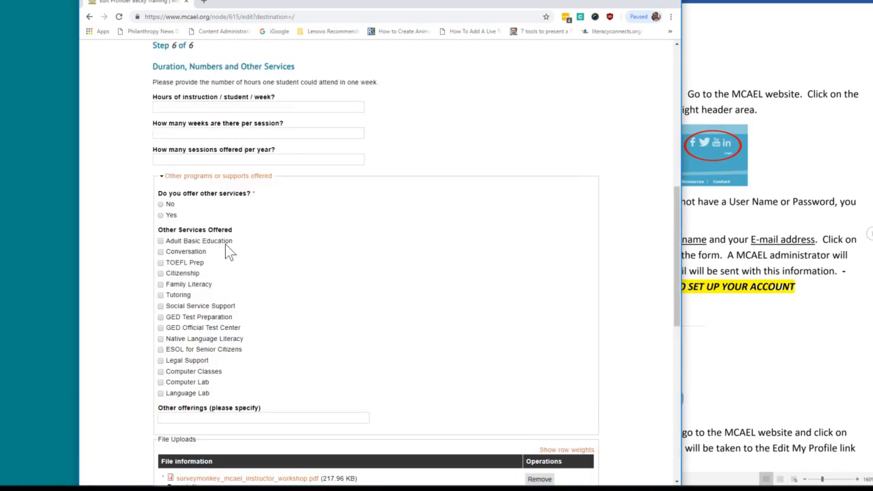
# Answer Yes to offering other services and add Social Service Support.
pyautogui.click(160, 215)
pyautogui.click(162, 305)
pyautogui.scroll(-3, 205, 308)
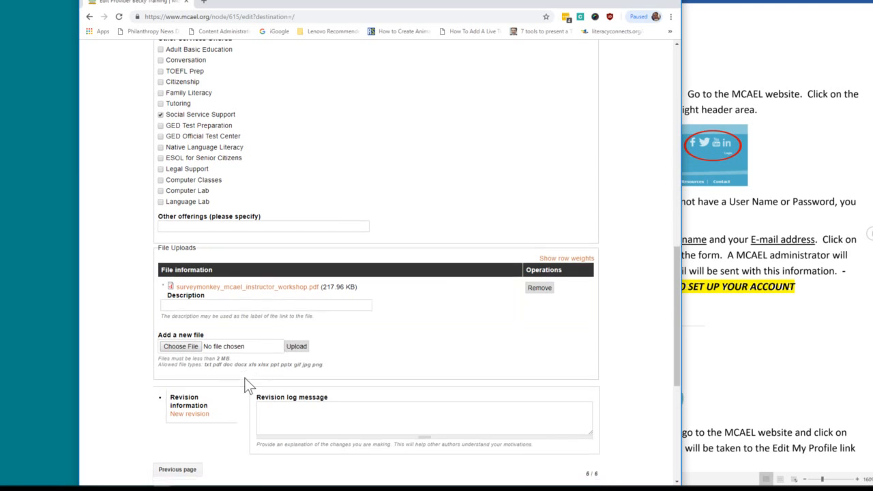
pyautogui.scroll(-1, 247, 387)
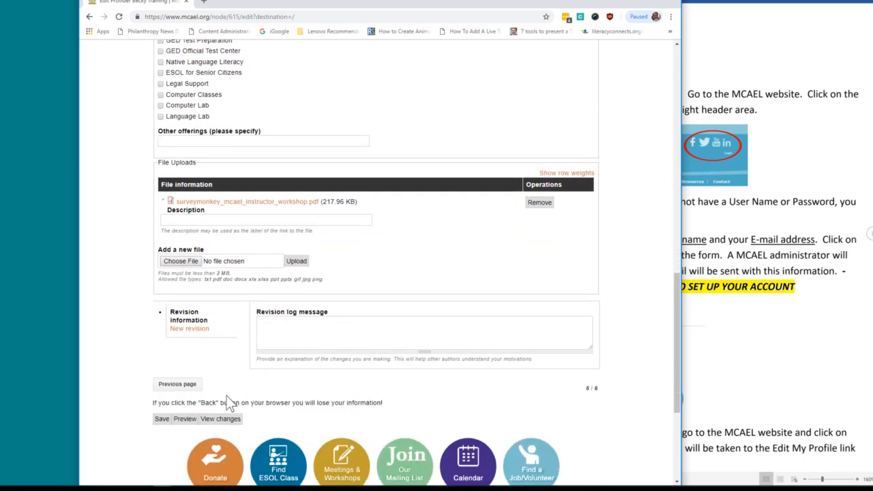
# Preview the completed provider listing and scroll through its details and attached workshop PDF.
pyautogui.click(184, 420)
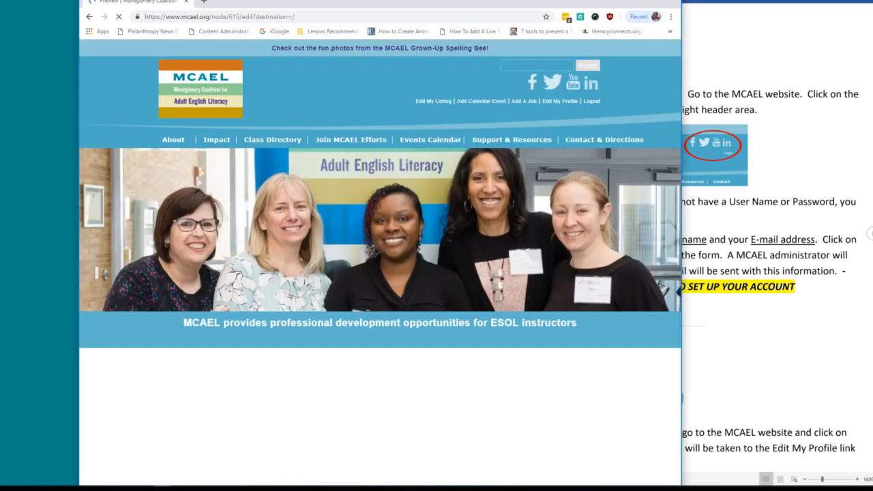
pyautogui.scroll(-3, 353, 333)
pyautogui.scroll(-5, 353, 333)
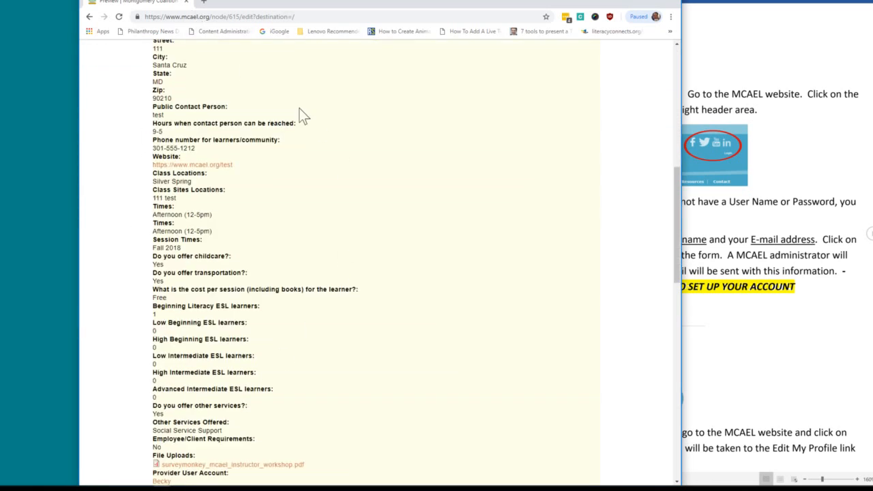
pyautogui.scroll(2, 230, 160)
pyautogui.scroll(-3, 184, 267)
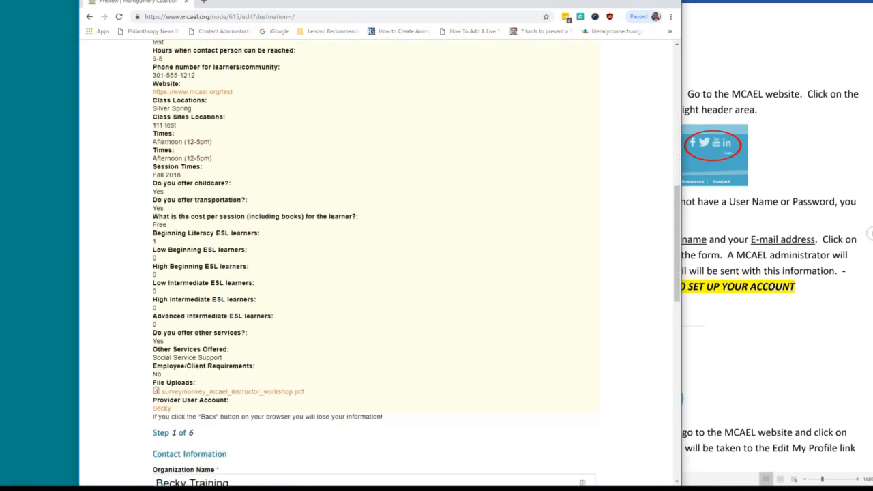
pyautogui.scroll(-8, 372, 288)
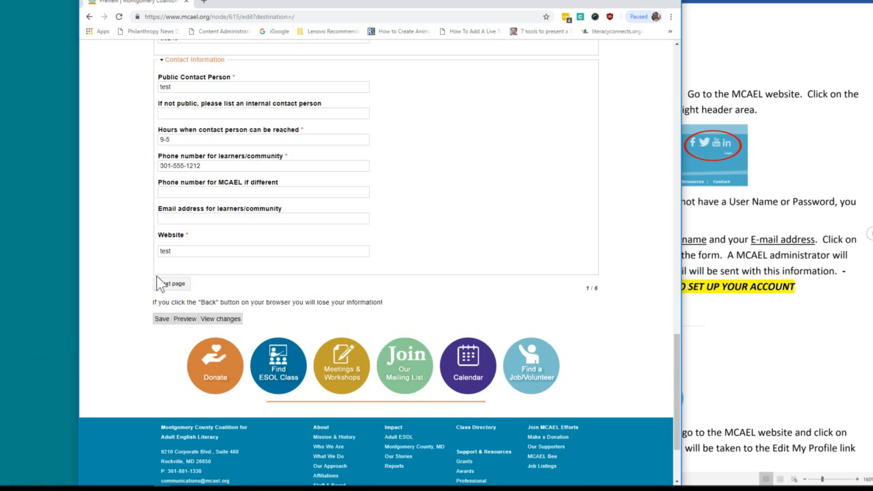
pyautogui.scroll(3, 190, 265)
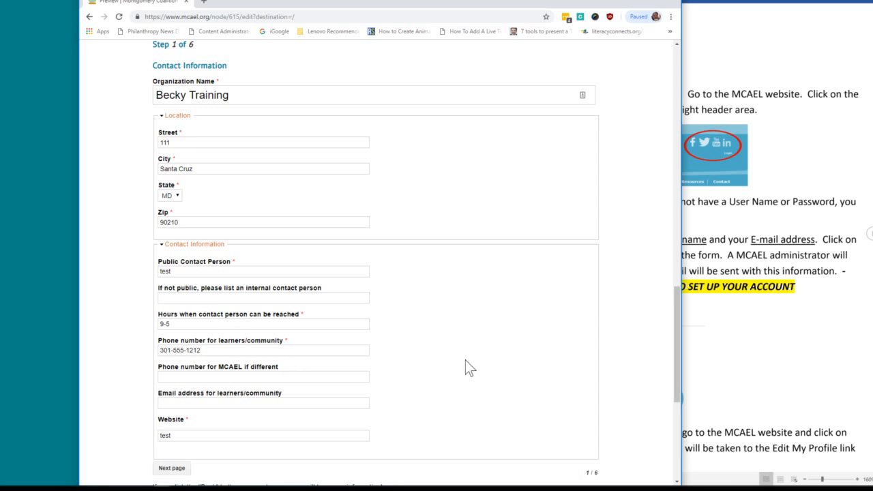
pyautogui.scroll(-3, 466, 362)
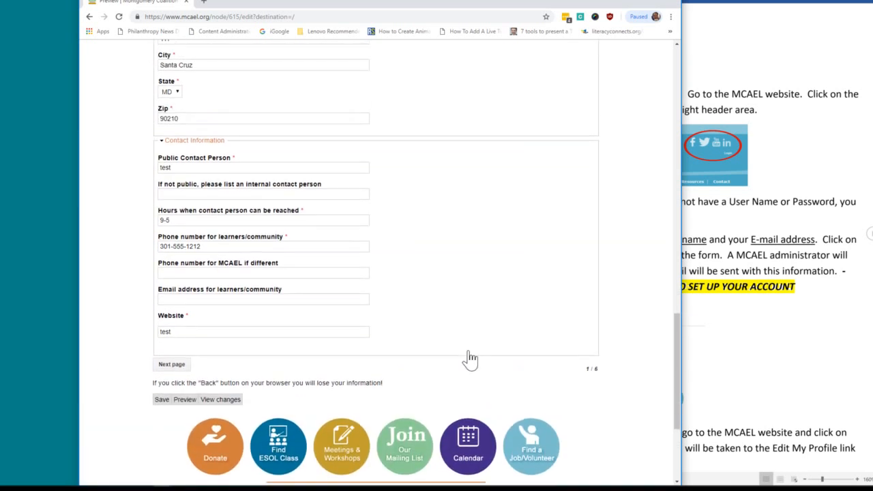
pyautogui.scroll(1, 470, 359)
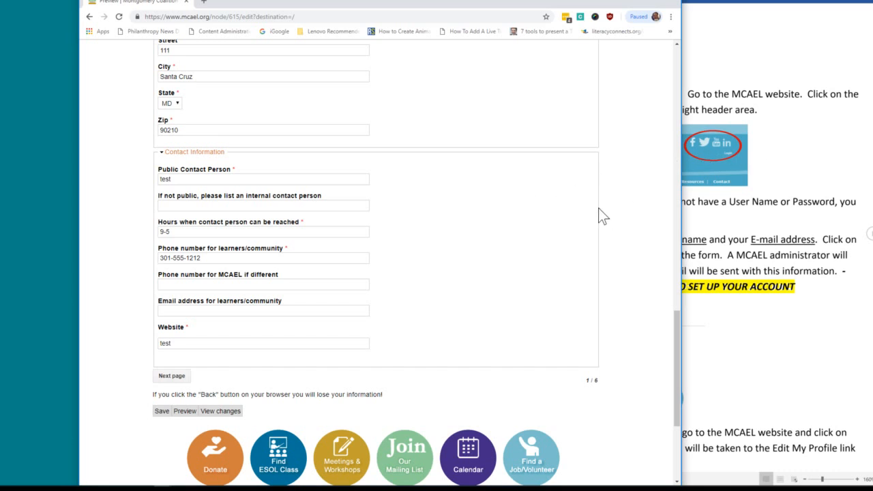
pyautogui.scroll(15, 599, 208)
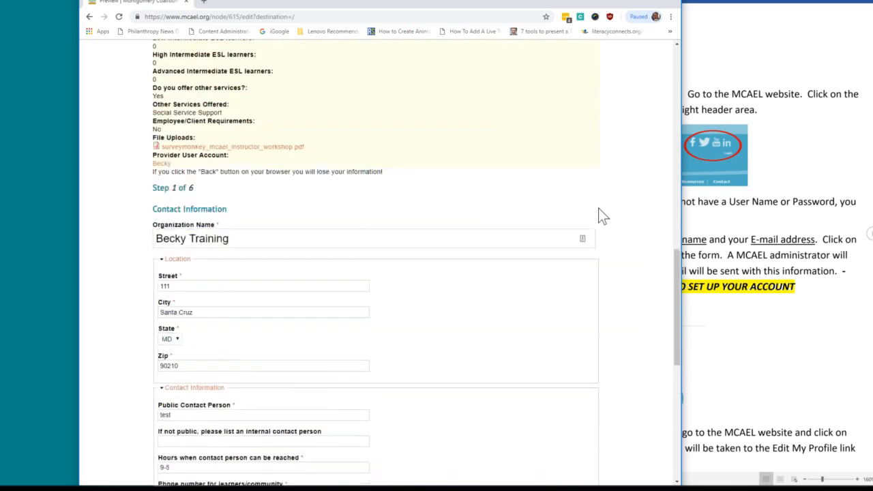
pyautogui.scroll(3, 599, 215)
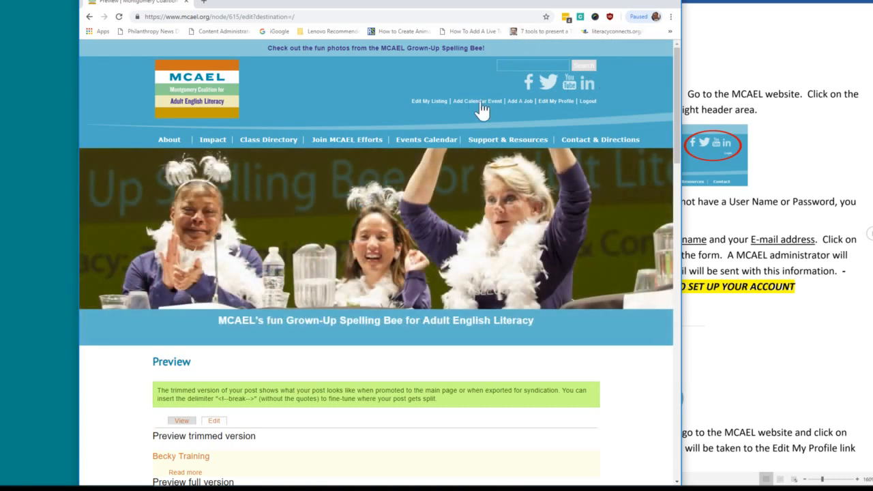
# Open the Create Calendar form and fill the event name from a suggestion as 'Spelling Bee 2019'.
pyautogui.click(481, 104)
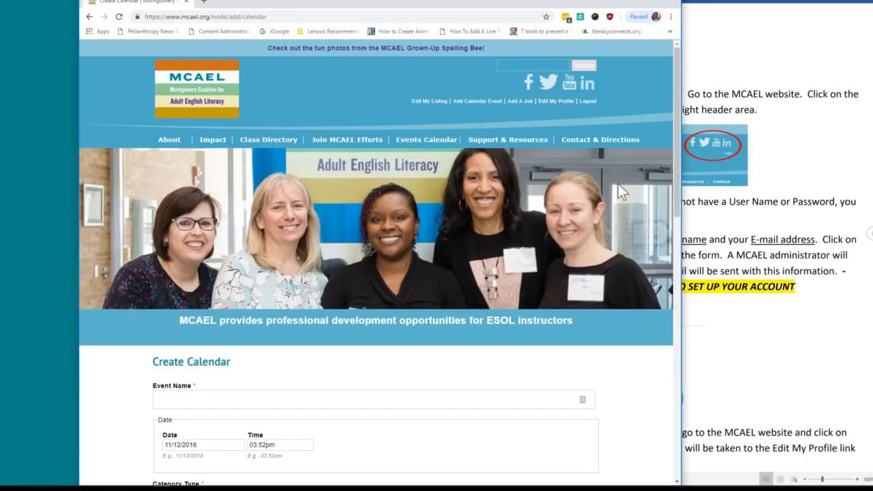
pyautogui.scroll(-3, 619, 186)
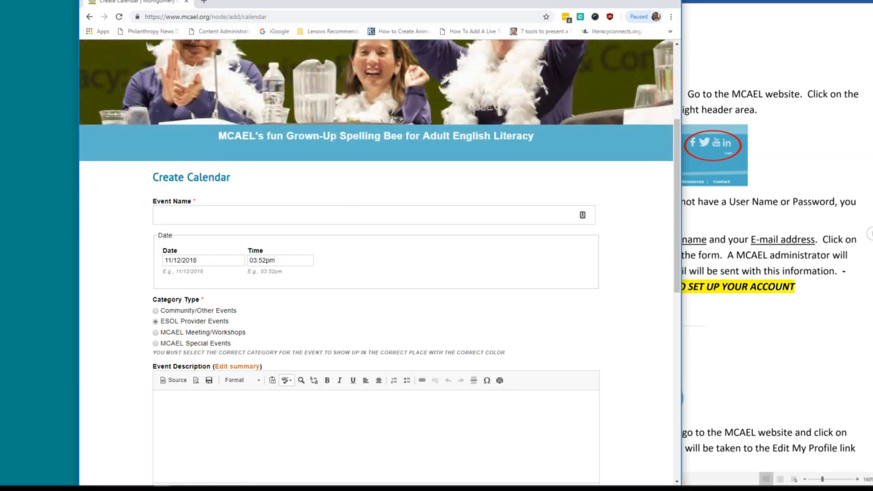
pyautogui.click(249, 214)
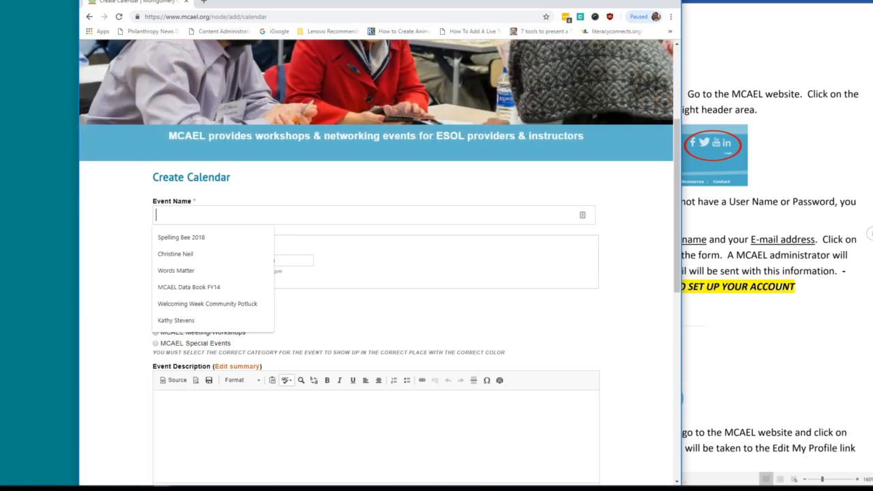
pyautogui.click(247, 240)
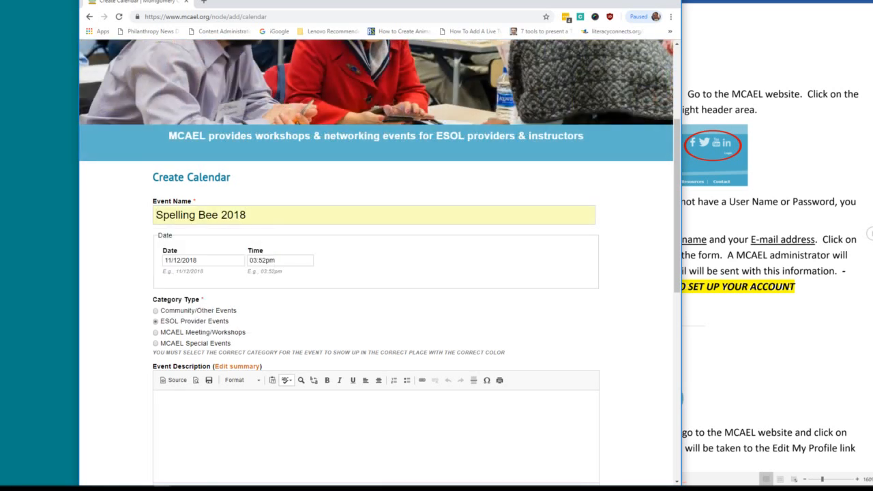
pyautogui.press('BackSpace')
pyautogui.write('9')
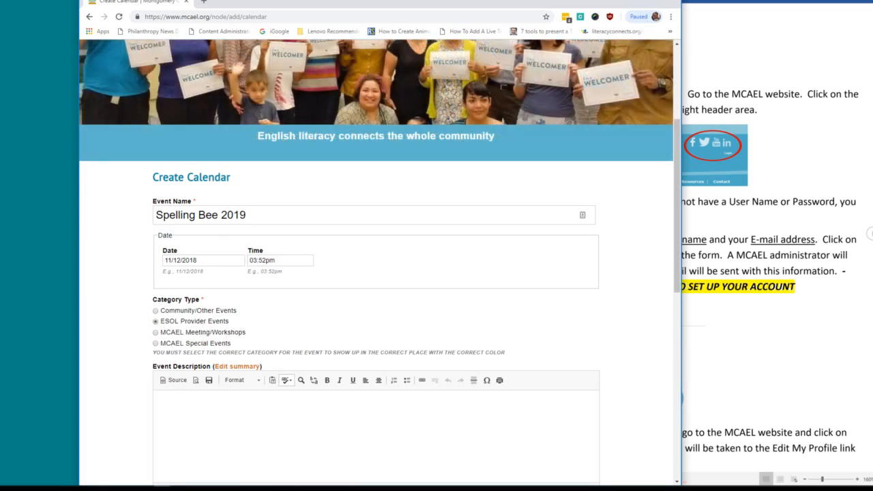
# Replace the event name with 'Thanksgiving Potluck'.
pyautogui.scroll(-1, 376, 273)
pyautogui.scroll(2, 296, 410)
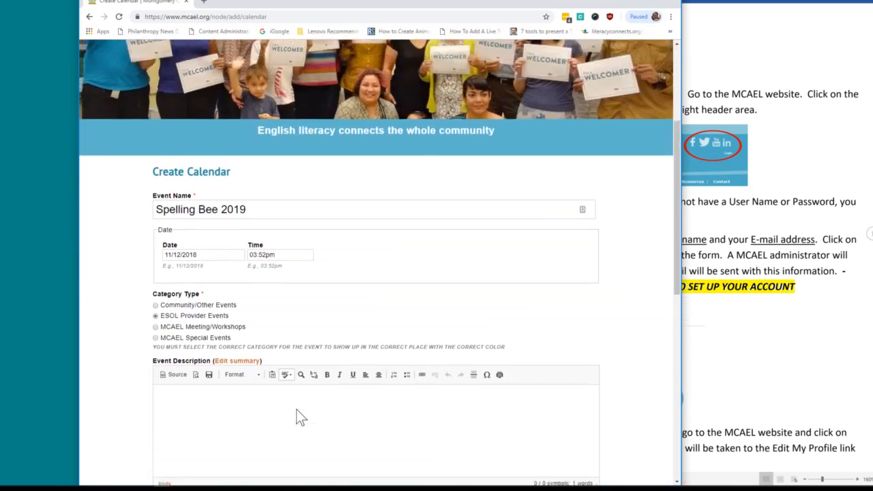
pyautogui.moveTo(248, 307); pyautogui.dragTo(156, 307)
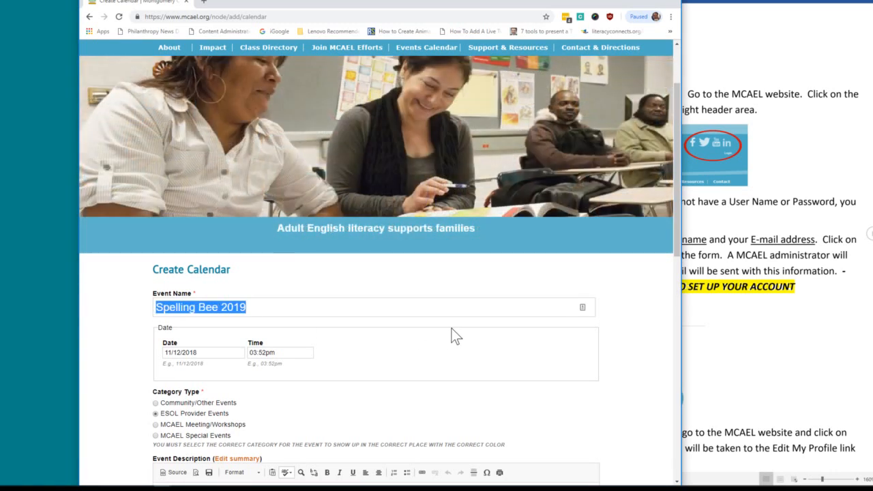
pyautogui.write('Thank')
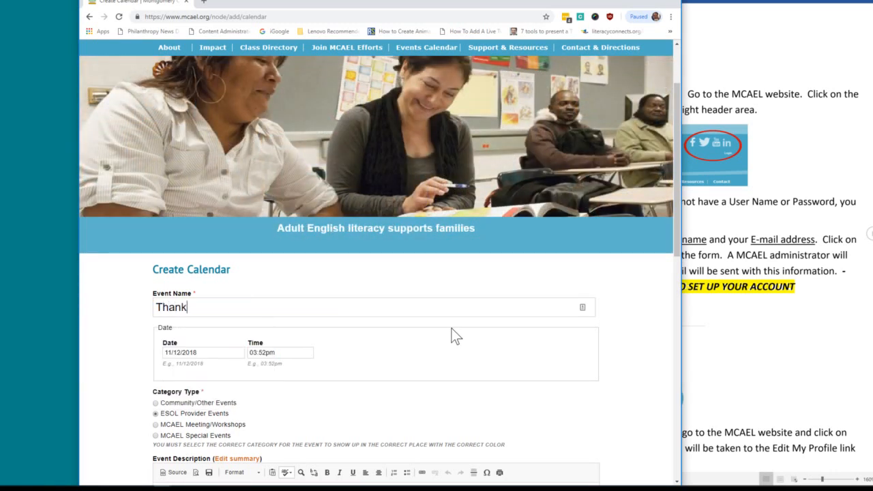
pyautogui.write('sgiving Potluck')
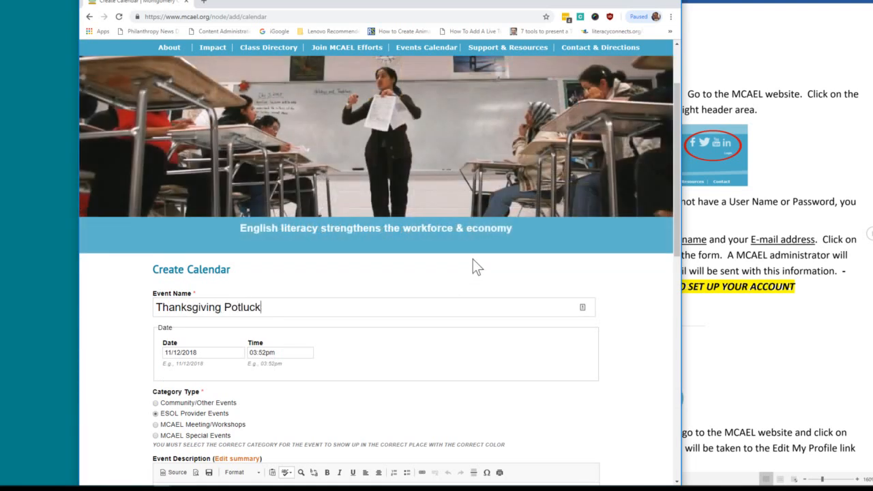
pyautogui.scroll(-3, 405, 335)
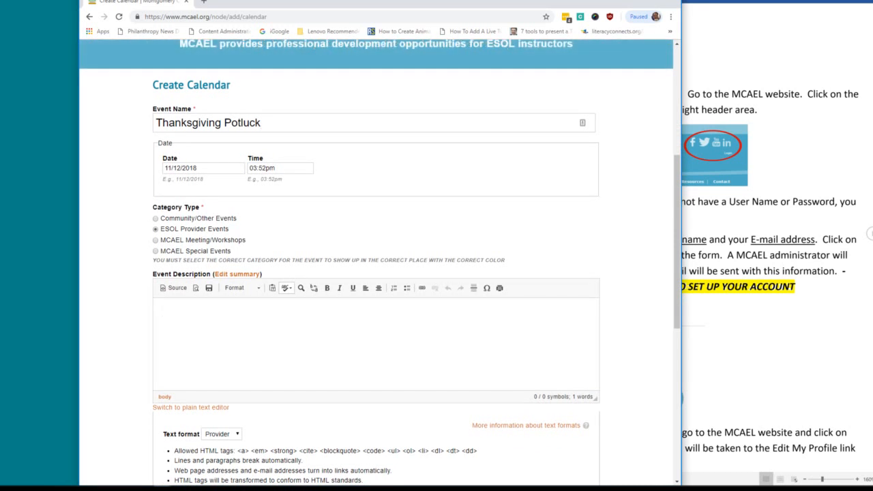
# Write the description 'Come and celebrate before you leave town...bring your student and a dish to share'.
pyautogui.write('Come and celebrate b')
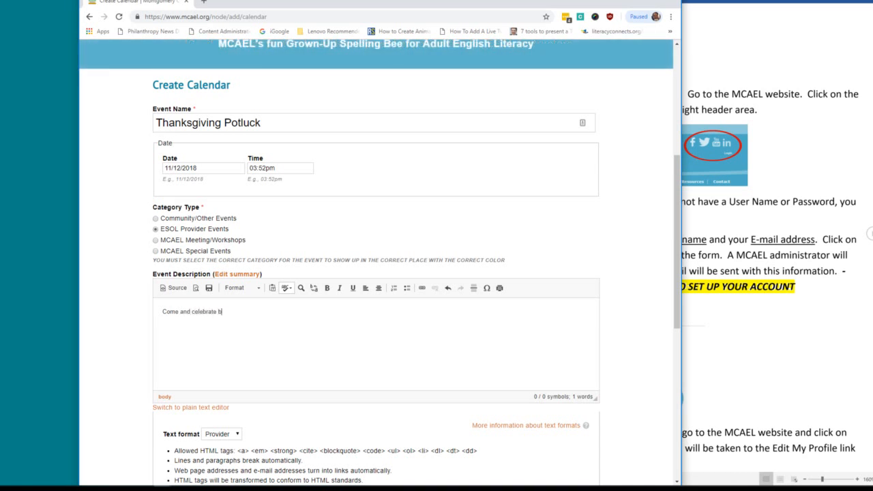
pyautogui.write('efore you leave town. Al')
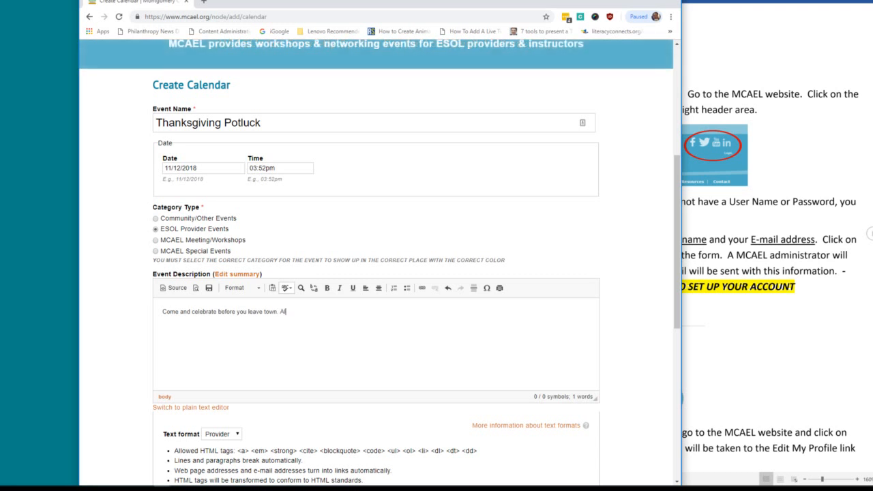
pyautogui.write('l providers')
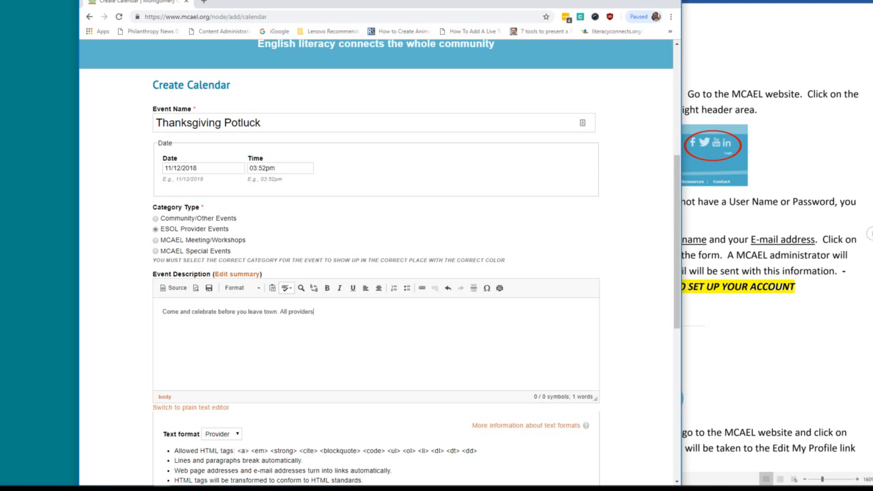
pyautogui.write('are we')
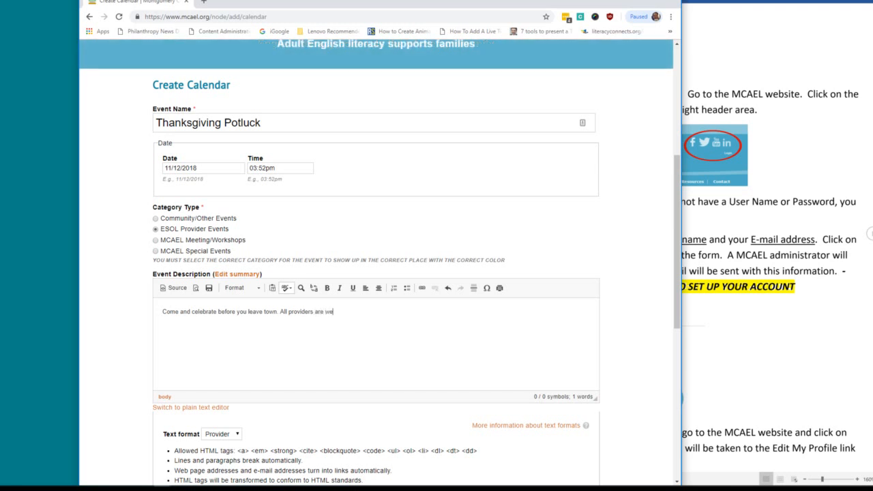
pyautogui.write('lcome - bring your student a')
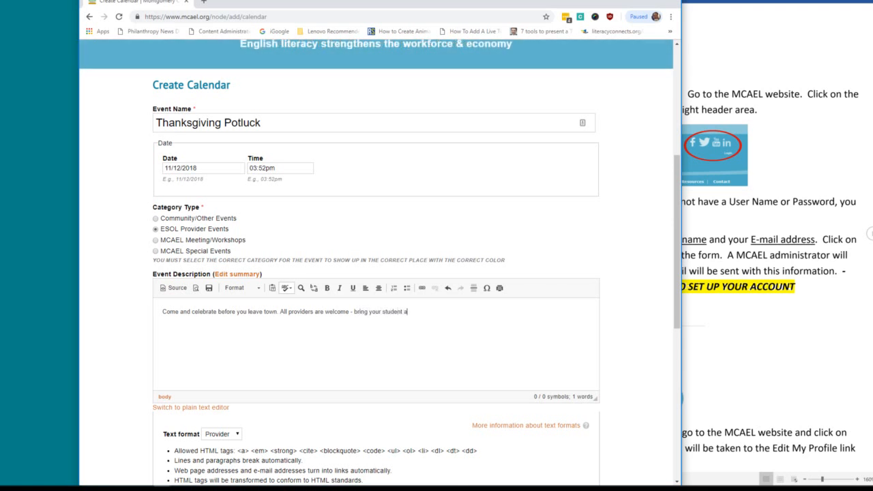
pyautogui.write('nd a dish to shae')
pyautogui.press('BackSpace')
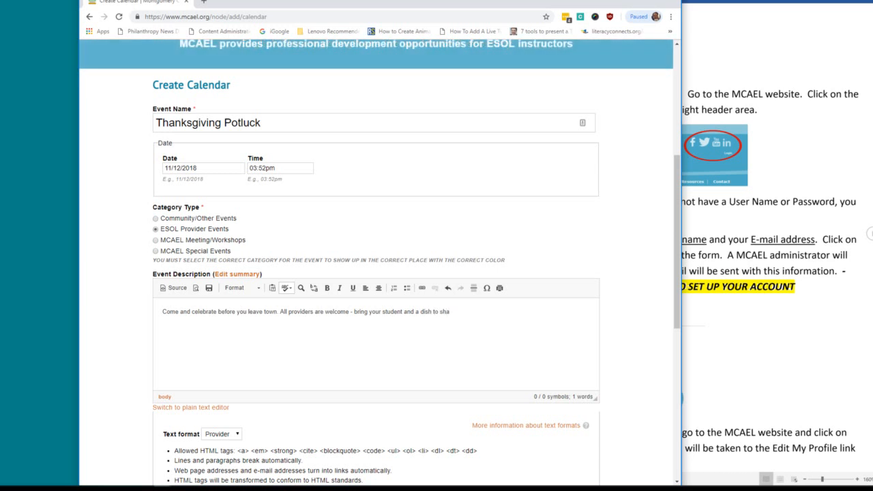
pyautogui.write('re!')
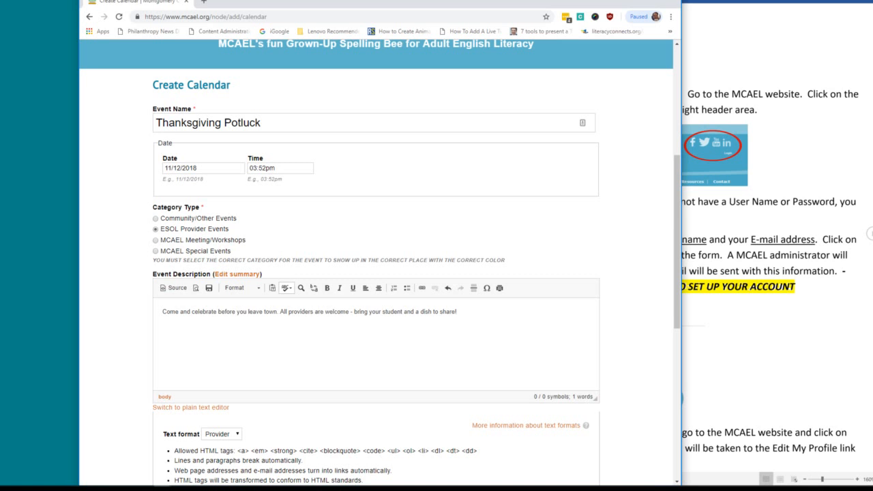
pyautogui.scroll(-3, 474, 319)
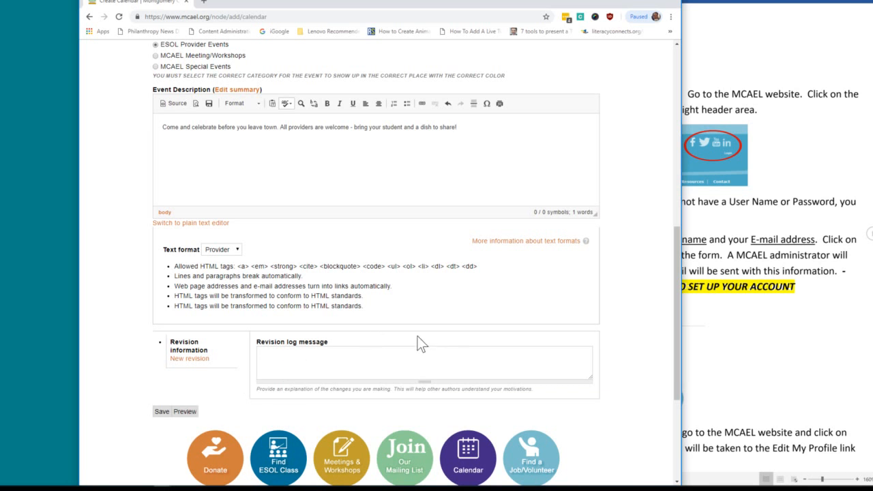
pyautogui.scroll(2, 432, 334)
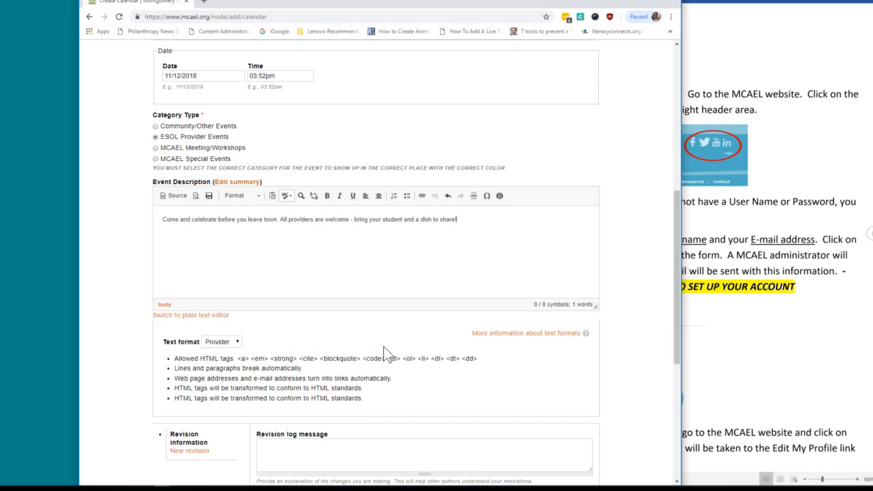
pyautogui.scroll(-3, 384, 348)
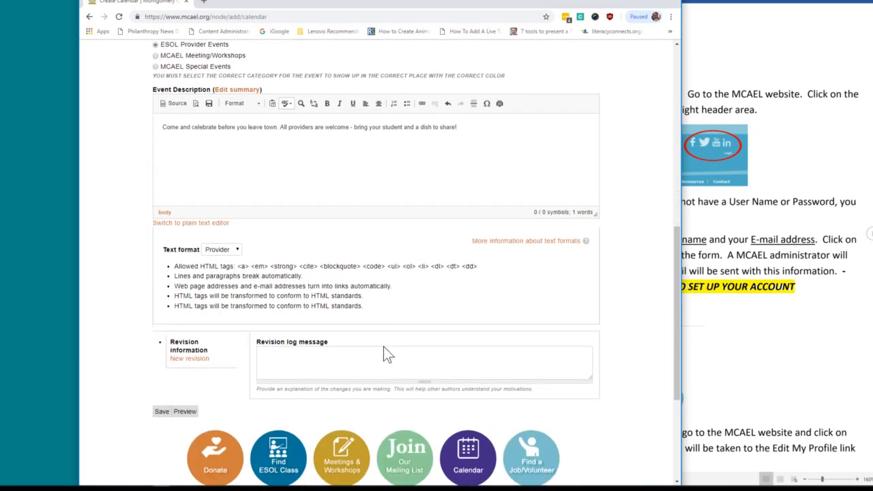
# Preview the Thanksgiving Potluck calendar event.
pyautogui.click(185, 412)
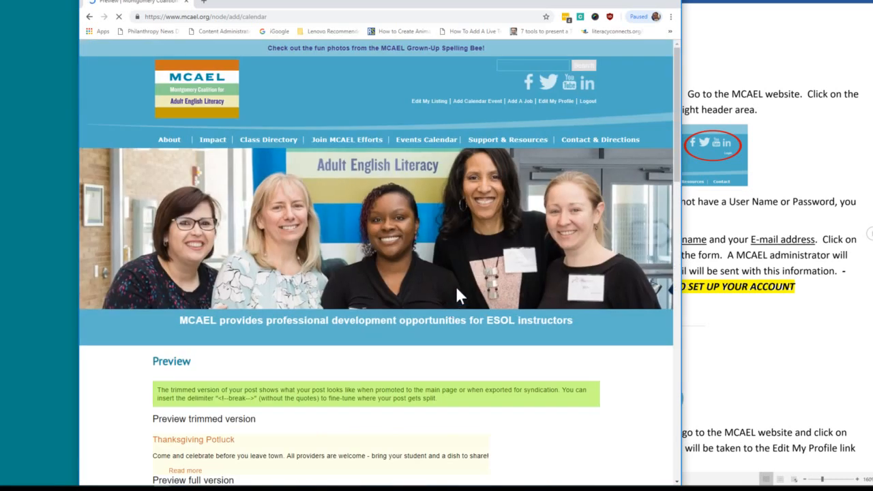
pyautogui.scroll(-3, 554, 351)
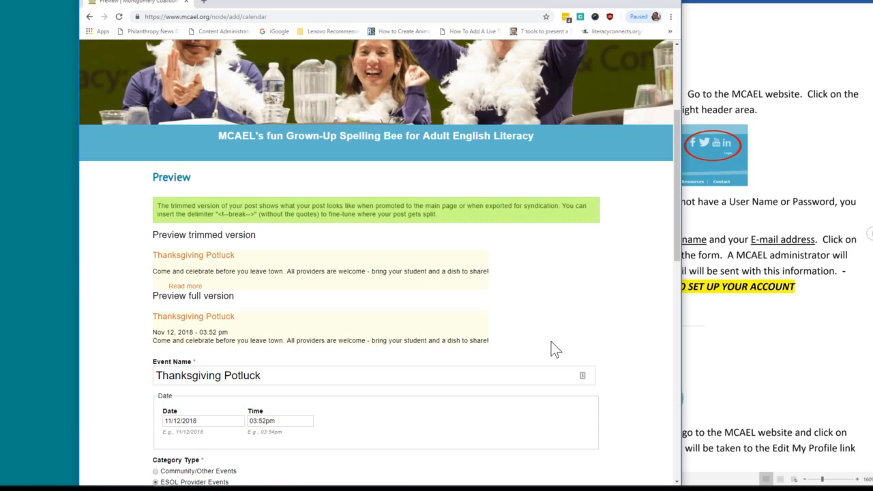
pyautogui.scroll(-3, 552, 342)
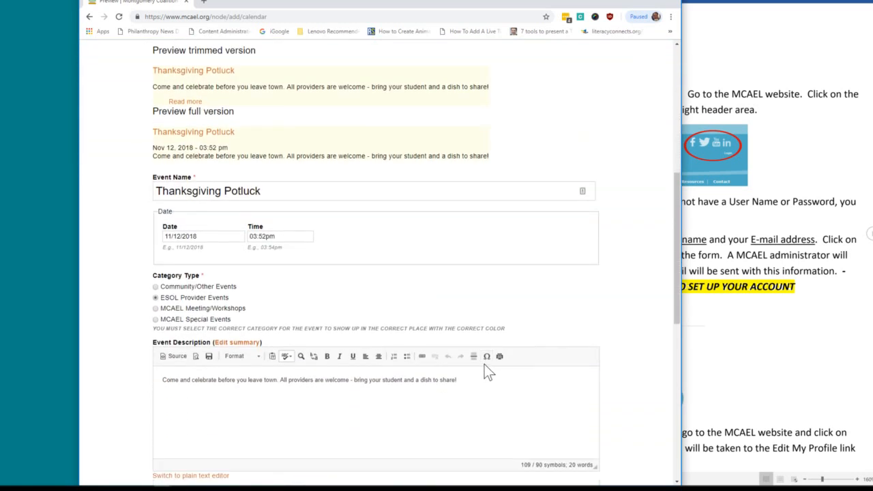
# Change 'student' to 'students' in the event description.
pyautogui.click(403, 380)
pyautogui.write('s')
pyautogui.scroll(-3, 519, 369)
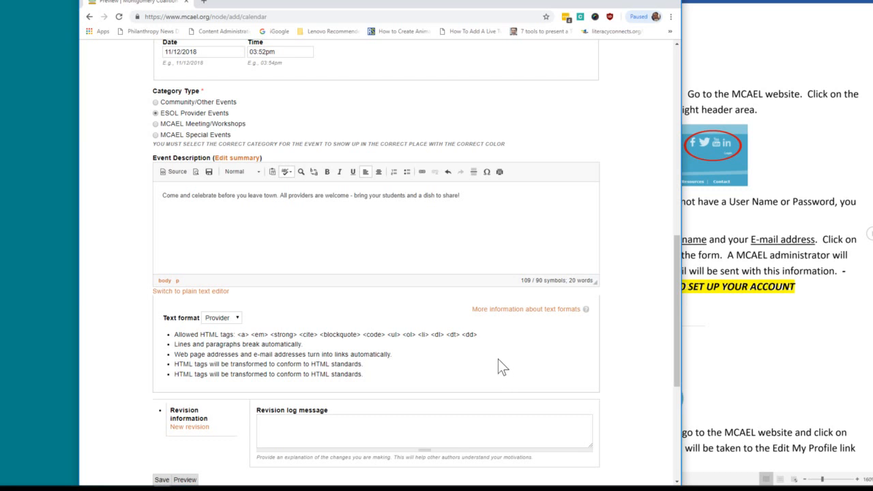
pyautogui.scroll(-3, 498, 359)
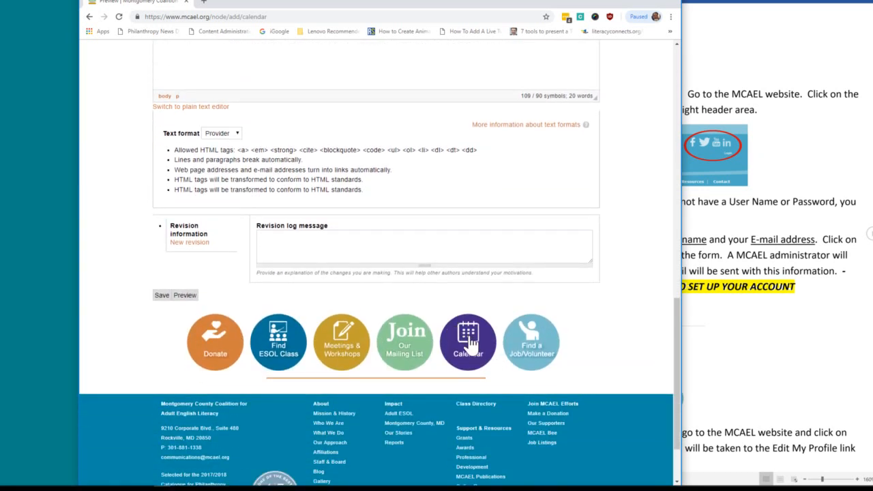
pyautogui.click(470, 345)
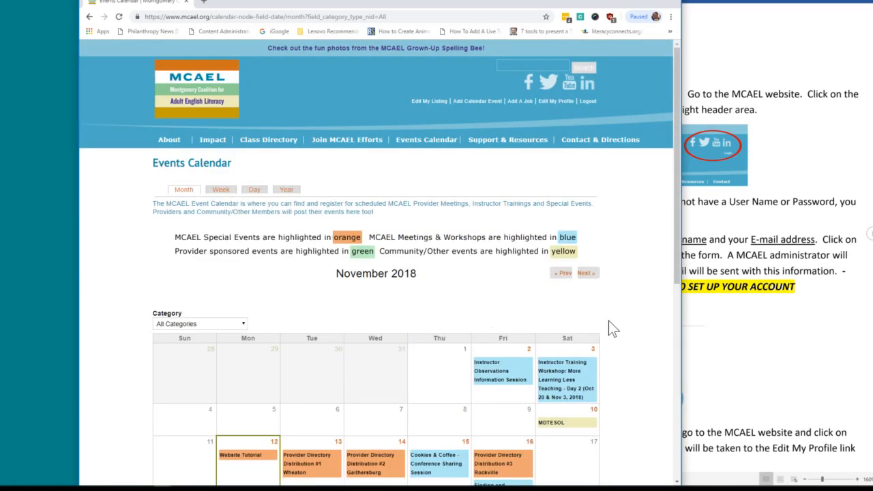
pyautogui.scroll(-2, 623, 312)
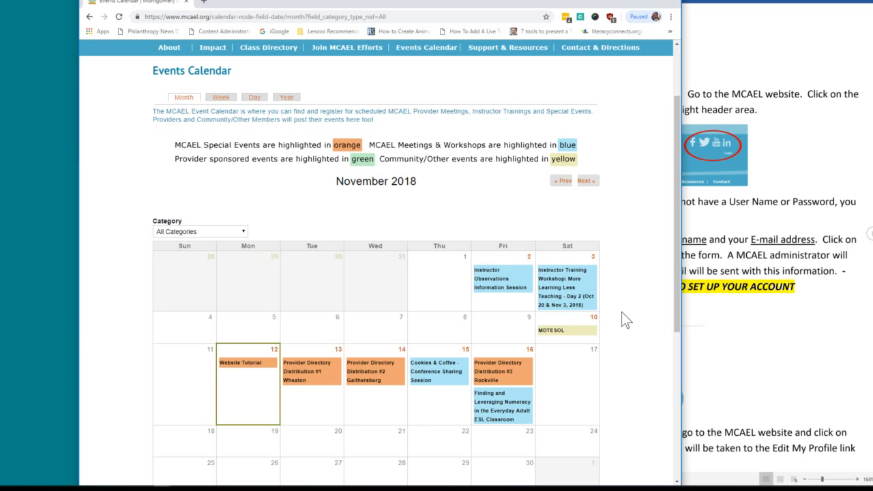
pyautogui.scroll(-2, 622, 312)
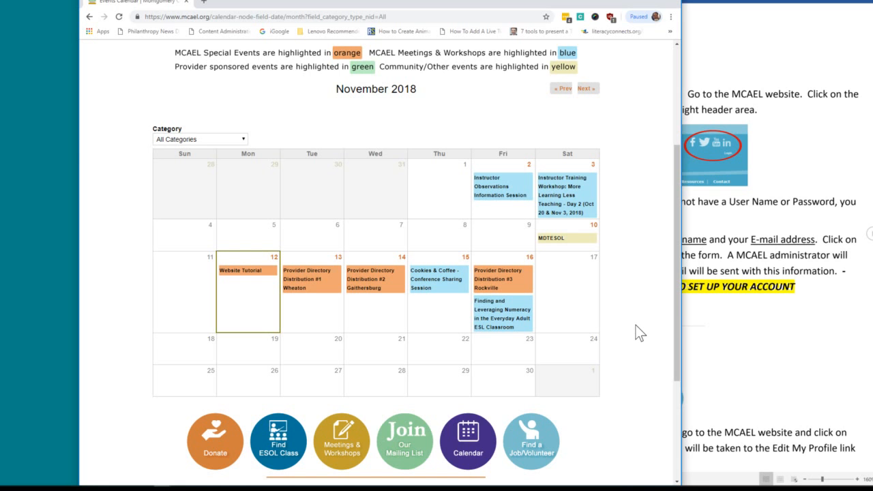
pyautogui.click(422, 288)
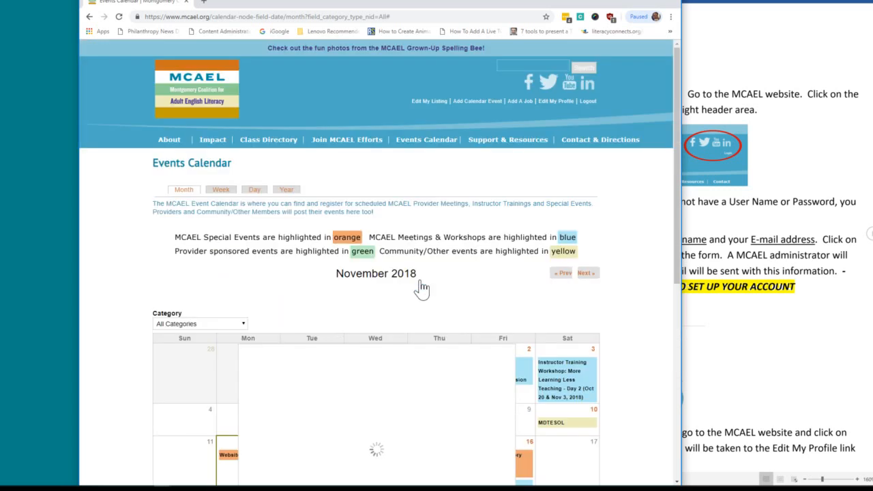
pyautogui.scroll(-1, 476, 263)
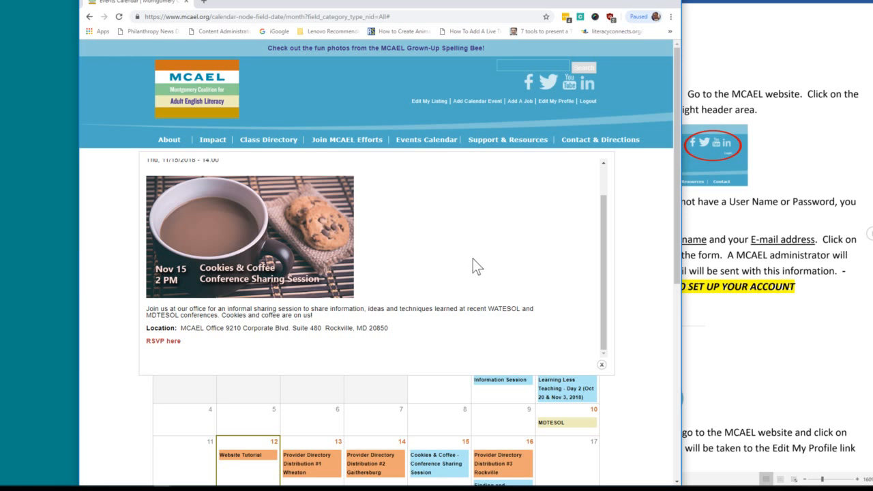
pyautogui.scroll(1, 424, 302)
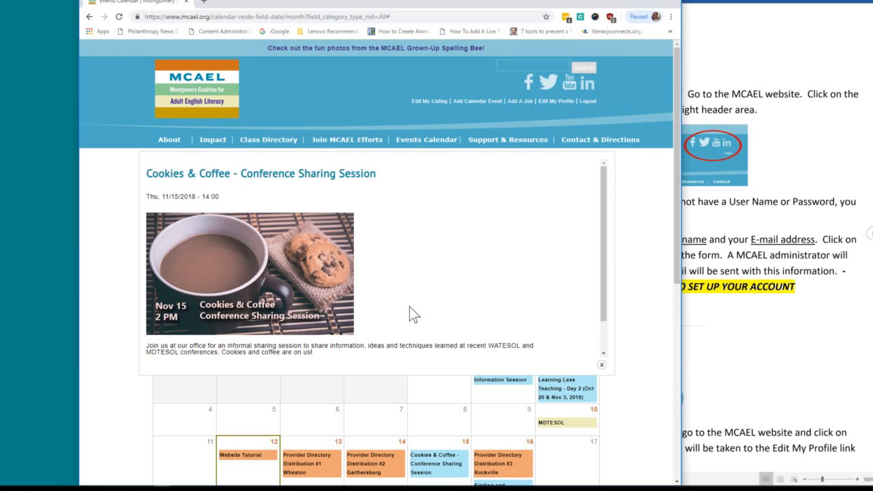
pyautogui.scroll(-1, 412, 314)
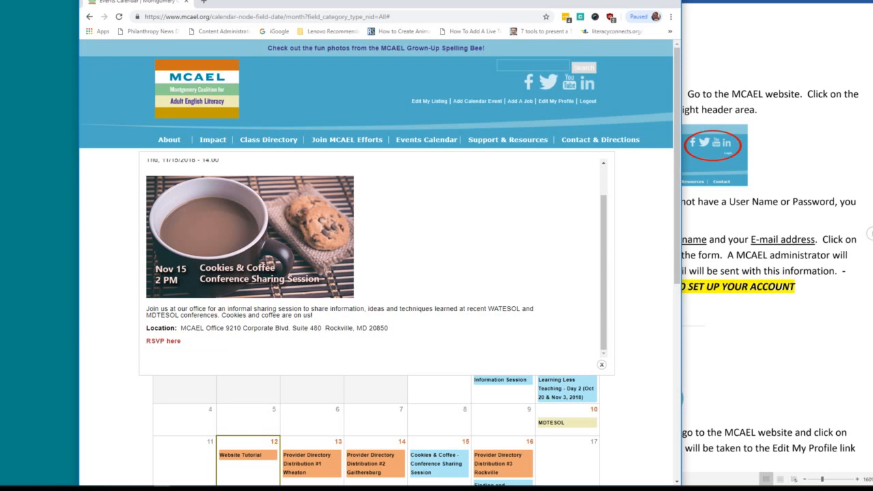
pyautogui.click(602, 366)
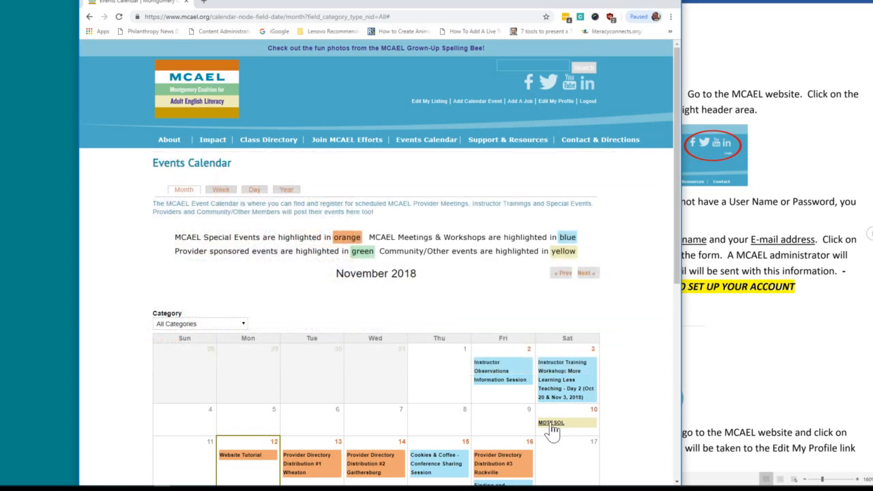
pyautogui.click(551, 424)
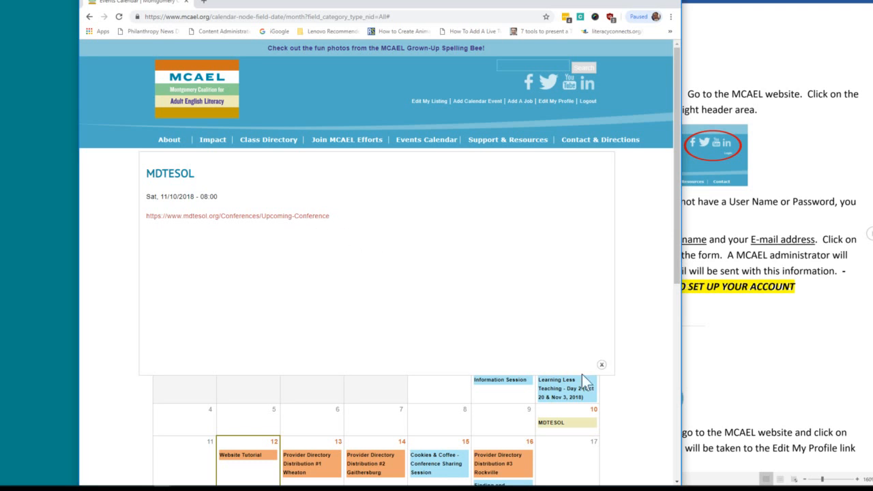
pyautogui.click(601, 365)
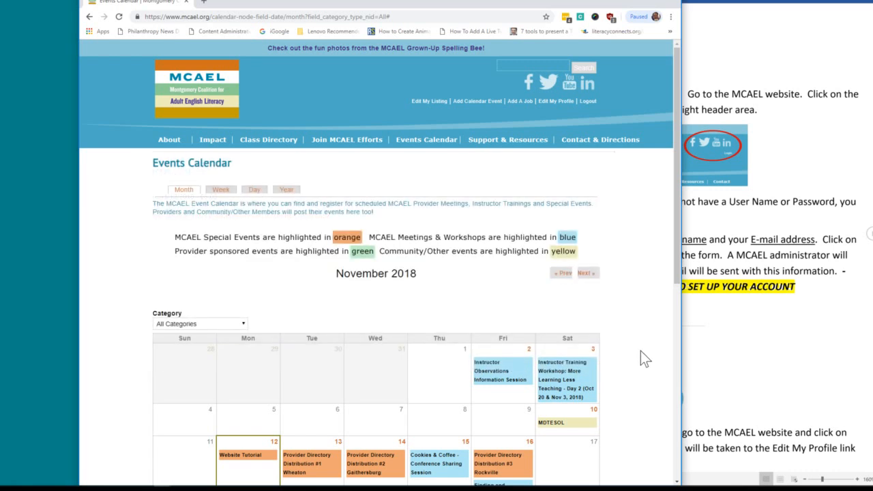
pyautogui.scroll(-3, 644, 346)
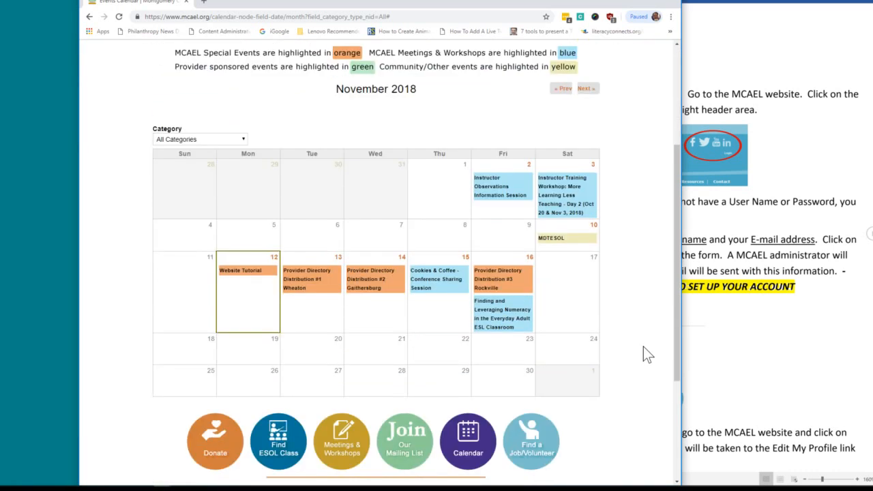
pyautogui.scroll(3, 643, 346)
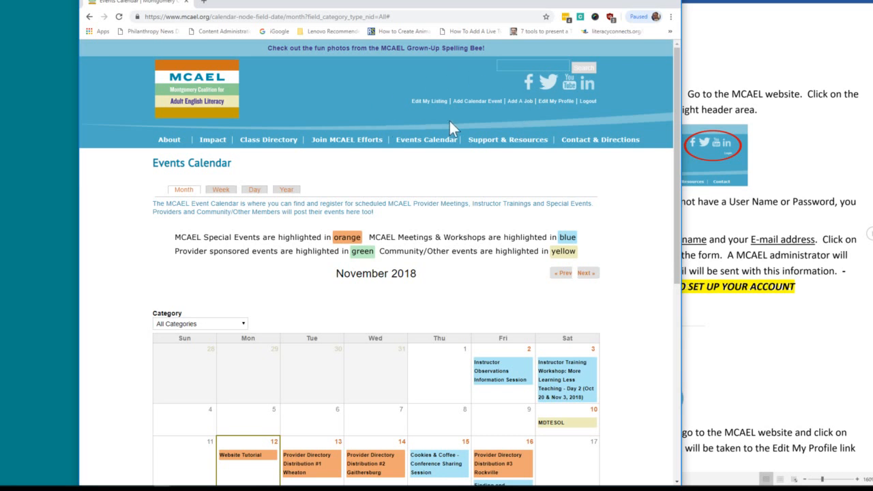
# Open a blank Create Job form with Add A Job, minimizing the Word manual and widening Chrome.
pyautogui.click(517, 104)
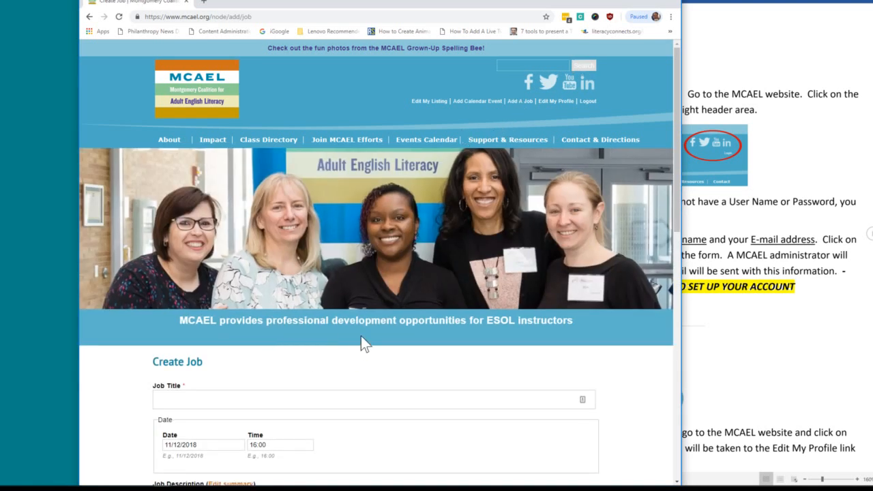
pyautogui.scroll(-1, 360, 343)
pyautogui.scroll(-1, 361, 336)
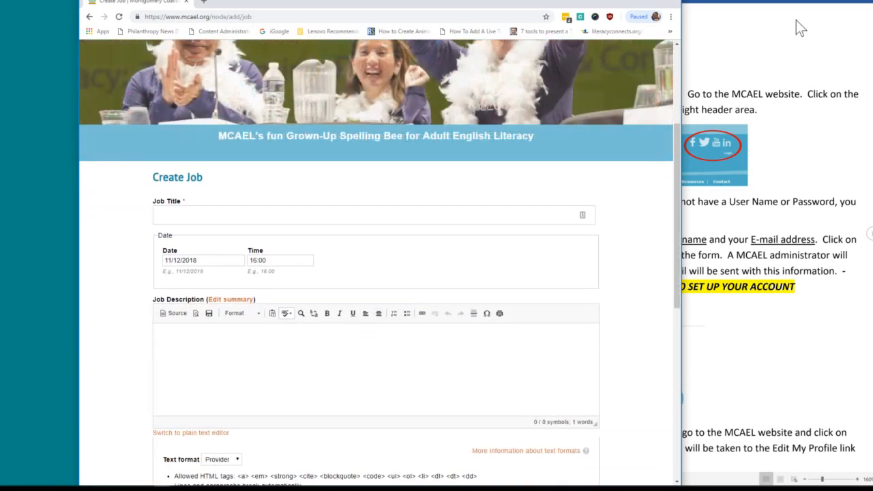
pyautogui.click(850, 4)
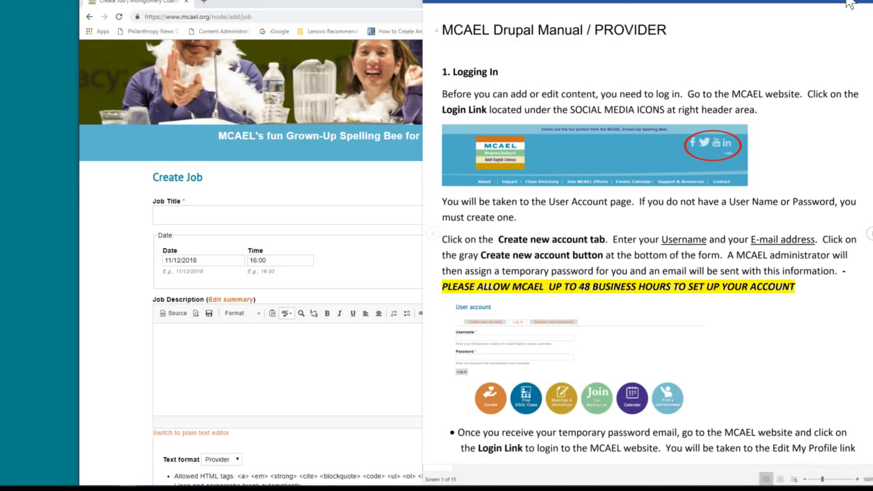
pyautogui.click(848, 2)
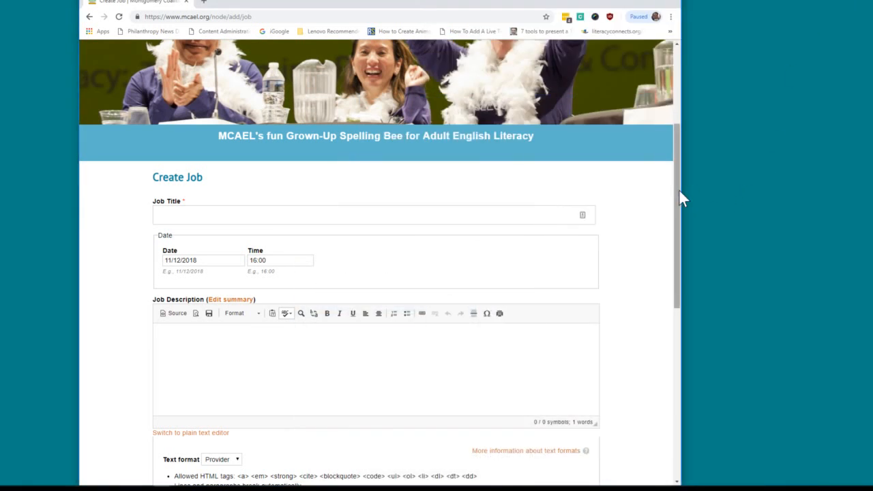
pyautogui.moveTo(680, 191); pyautogui.dragTo(845, 199)
pyautogui.click(600, 215)
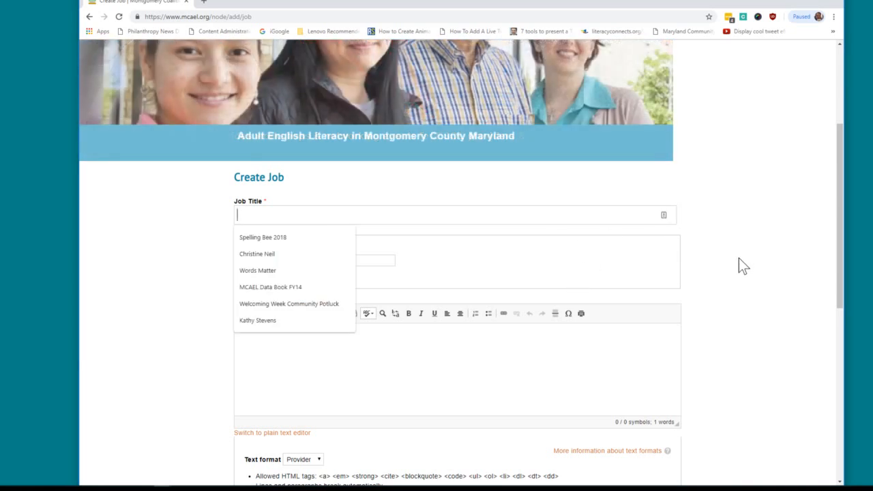
# Title the job 'Instructor Opening' and describe it as 'Come work with us $30 per hour :)'.
pyautogui.write('Ins')
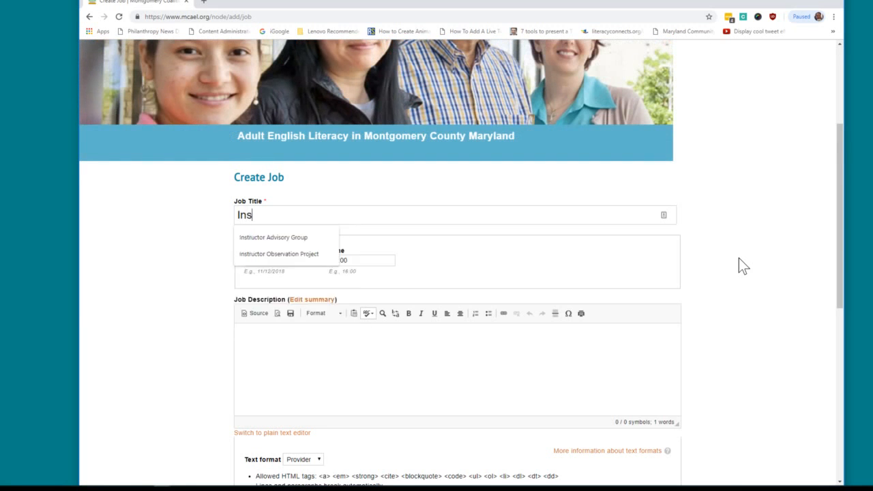
pyautogui.write('tructor Opening')
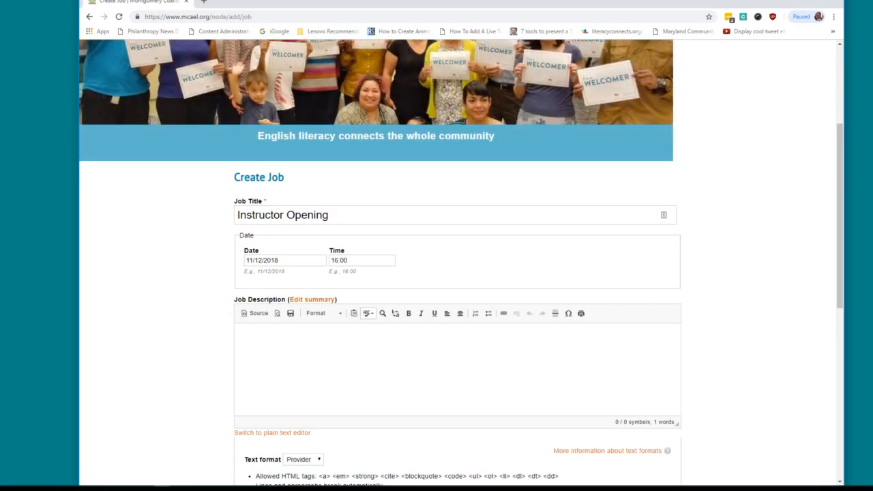
pyautogui.click(244, 337)
pyautogui.write('Come ')
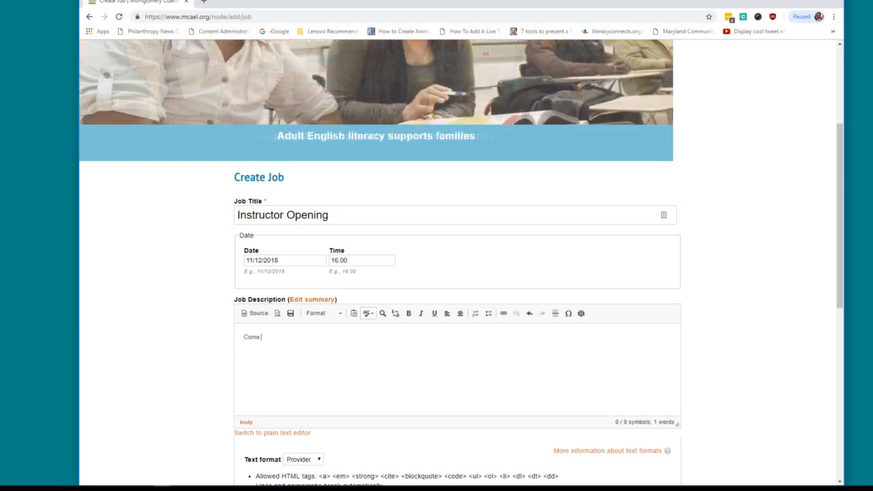
pyautogui.write('work')
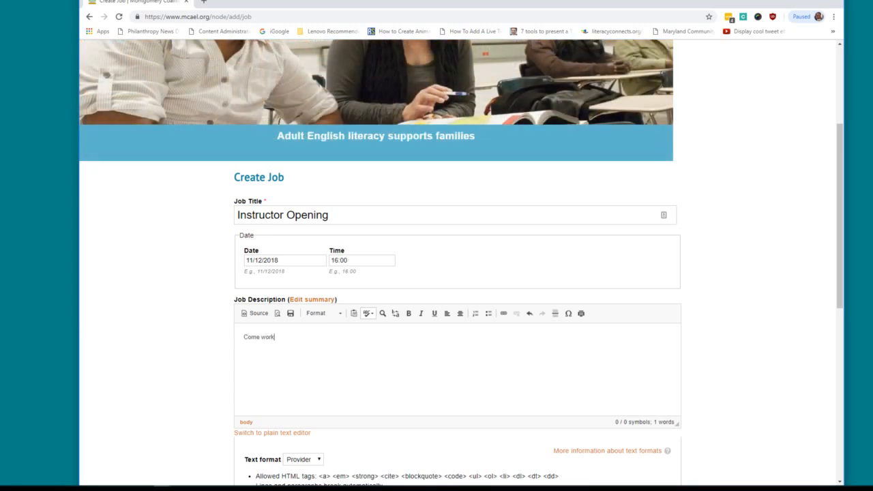
pyautogui.write('w it==')
pyautogui.press('BackSpace')
pyautogui.press('BackSpace')
pyautogui.press('BackSpace')
pyautogui.press('BackSpace')
pyautogui.press('BackSpace')
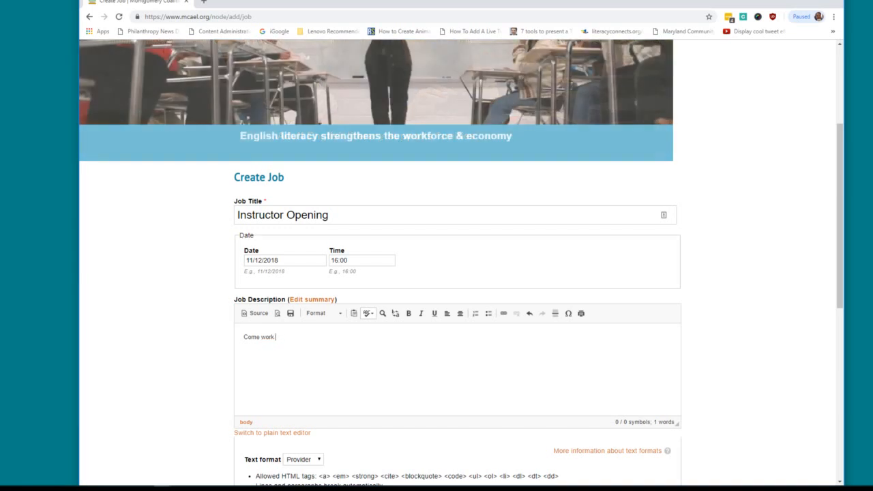
pyautogui.write('with us ')
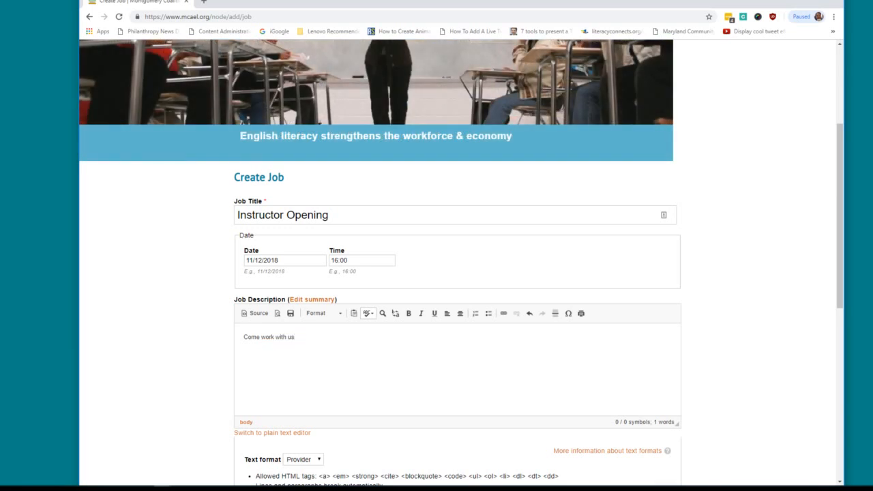
pyautogui.write('$30 per hoour')
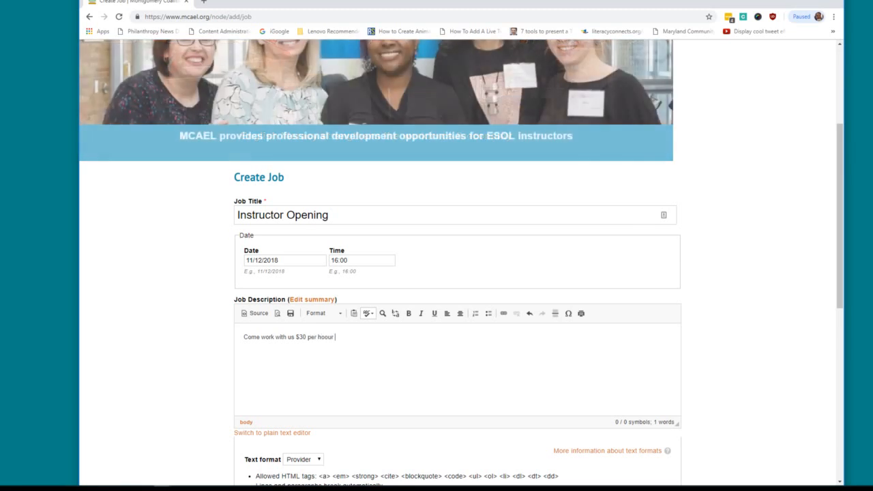
pyautogui.write(' :')
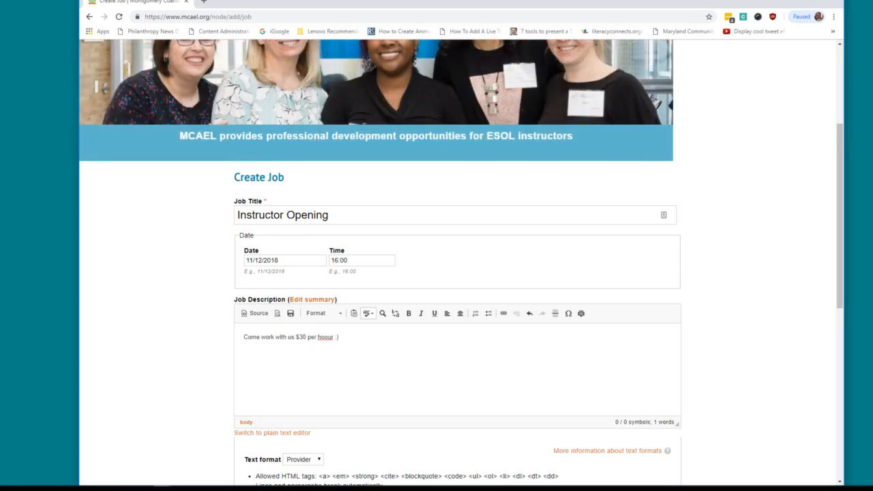
pyautogui.write(')')
pyautogui.click(325, 337)
pyautogui.press('BackSpace')
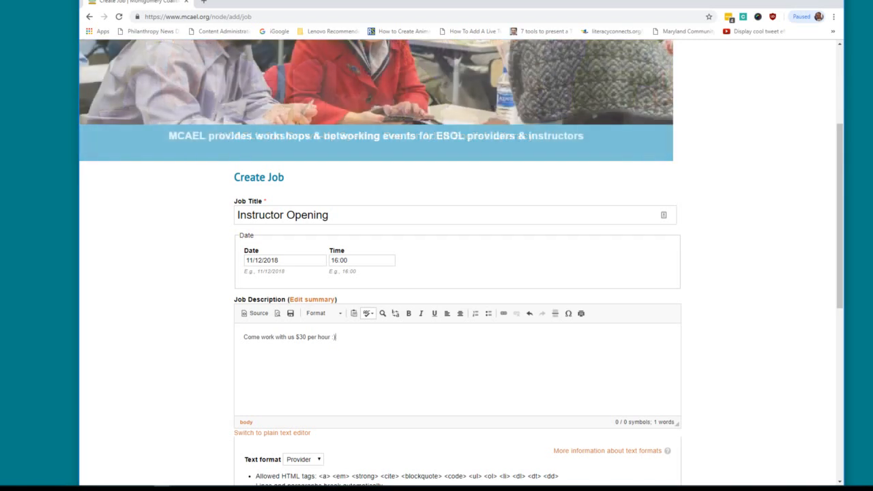
pyautogui.scroll(-1, 565, 351)
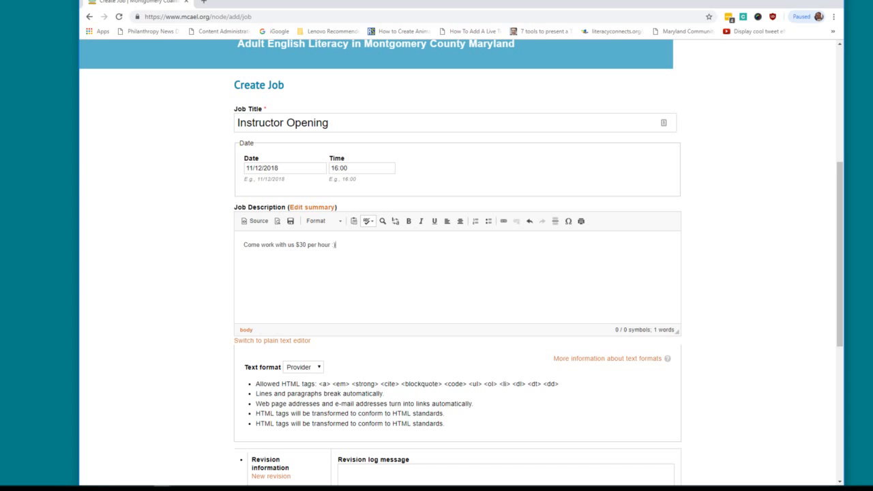
pyautogui.scroll(-1, 258, 299)
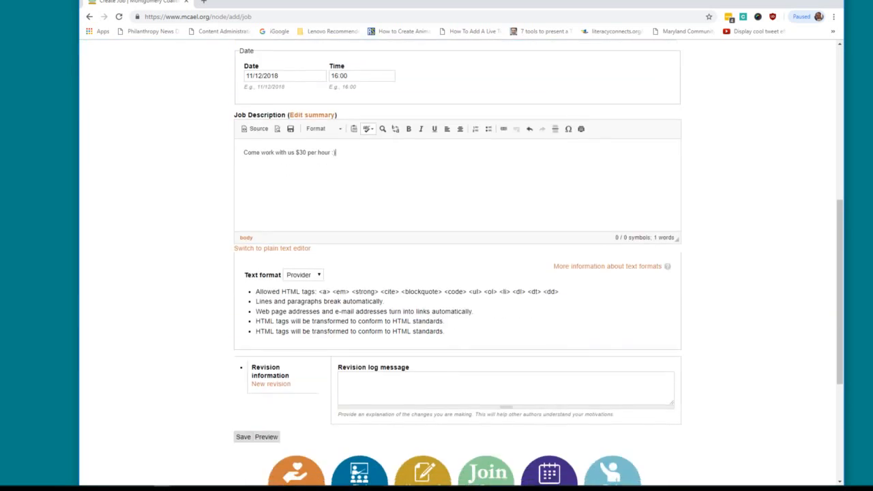
pyautogui.click(320, 277)
pyautogui.click(359, 275)
pyautogui.click(270, 440)
pyautogui.scroll(-2, 597, 304)
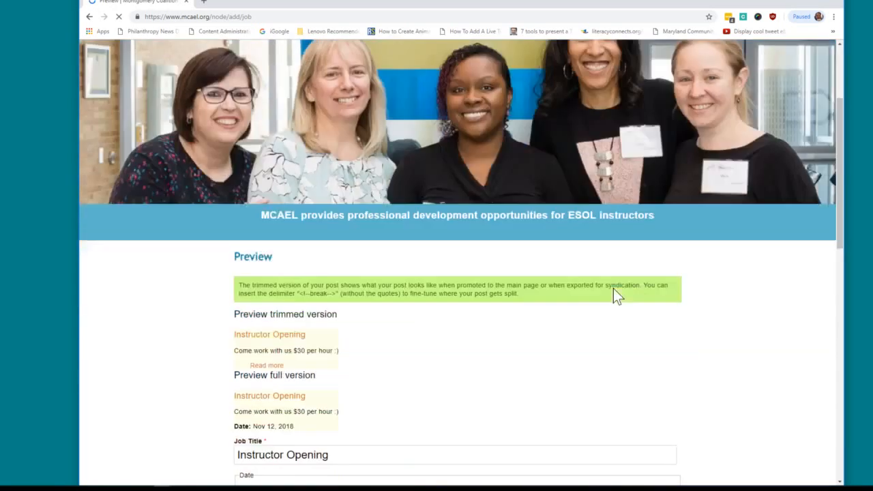
pyautogui.scroll(-2, 613, 295)
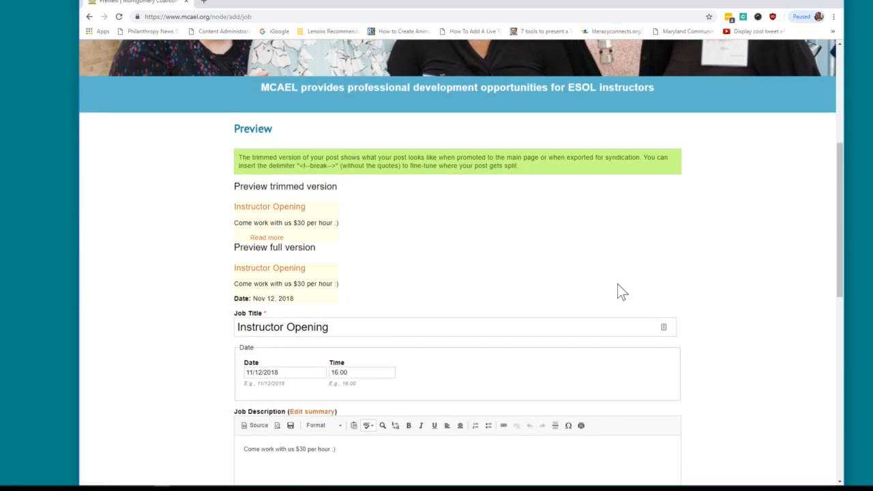
pyautogui.scroll(-5, 618, 287)
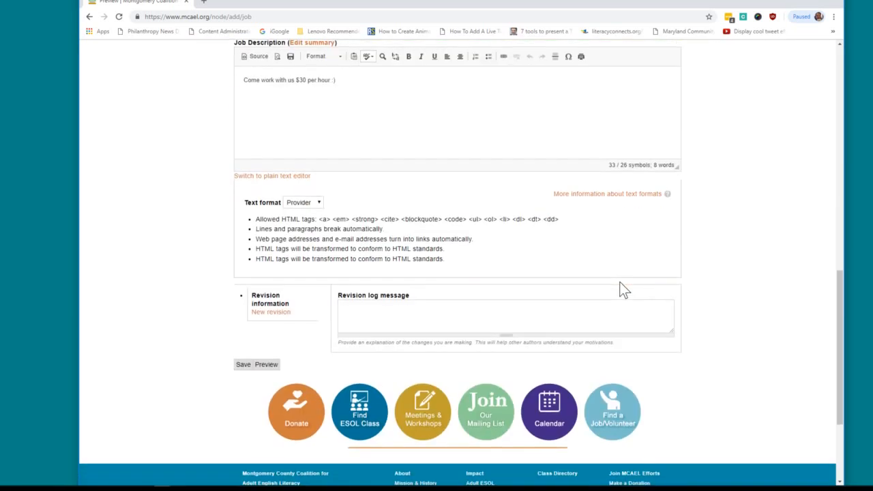
pyautogui.click(266, 365)
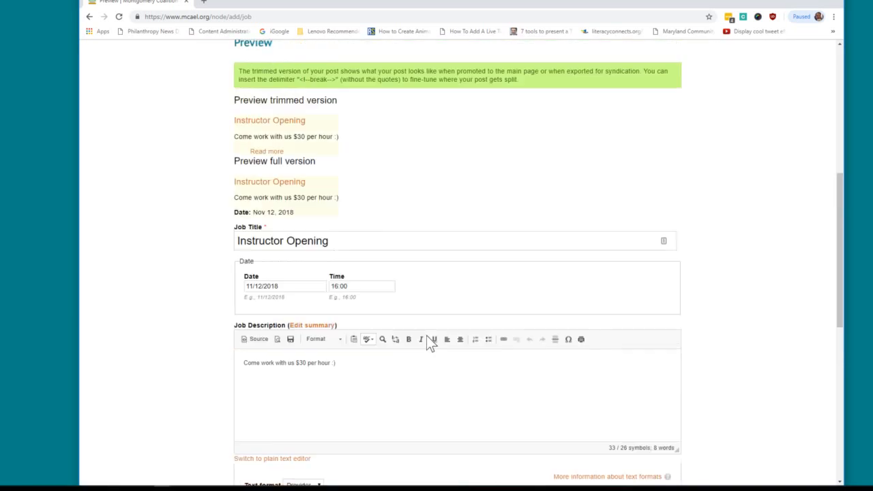
pyautogui.scroll(-5, 470, 327)
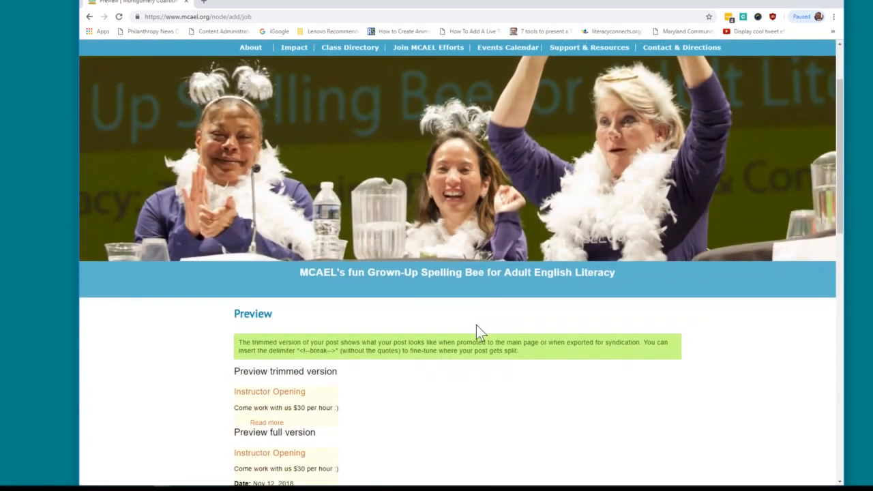
pyautogui.scroll(1, 480, 332)
pyautogui.scroll(4, 479, 331)
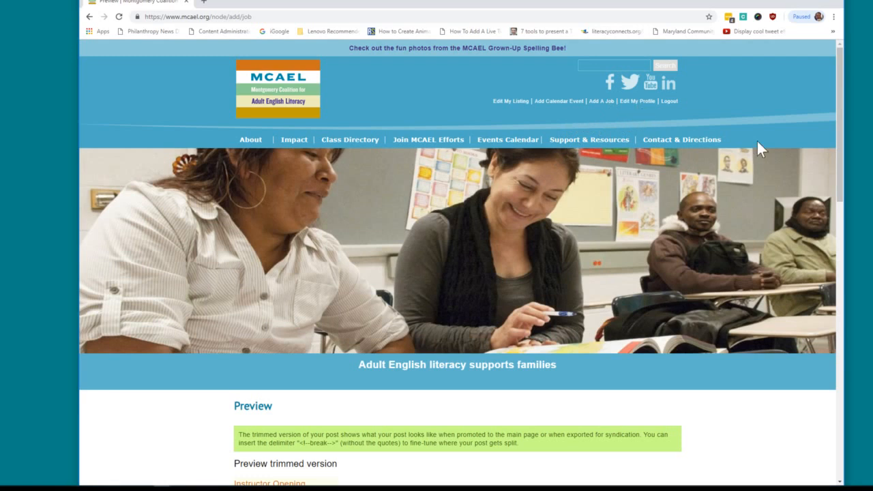
pyautogui.scroll(-5, 546, 215)
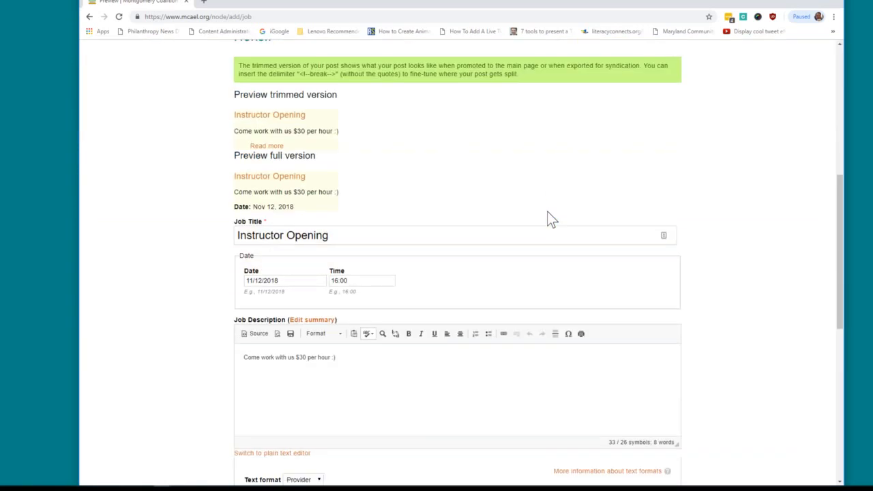
pyautogui.scroll(3, 548, 214)
pyautogui.scroll(3, 547, 212)
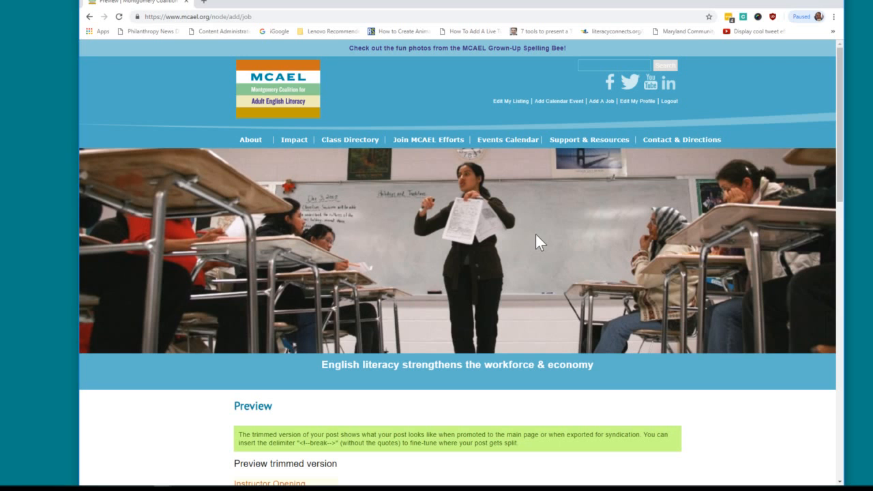
pyautogui.scroll(-5, 540, 240)
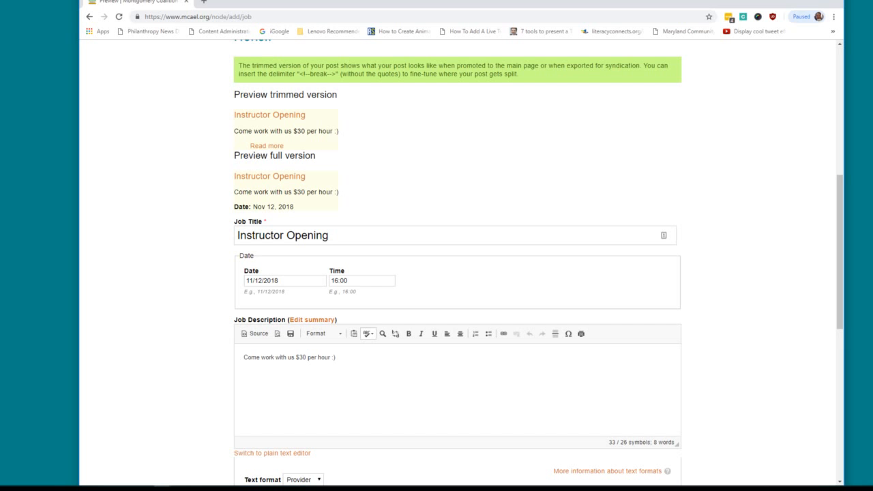
# Select 'work with us' in the job description and start a link on it.
pyautogui.moveTo(286, 356); pyautogui.dragTo(261, 358)
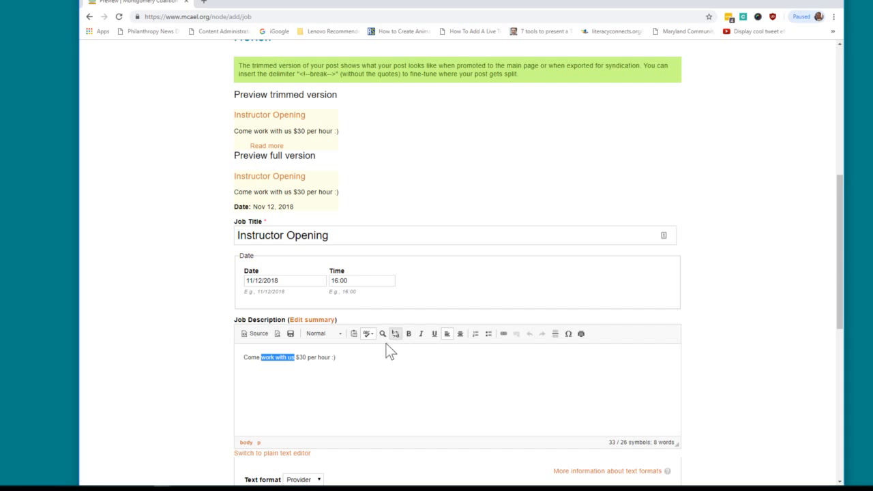
pyautogui.click(503, 336)
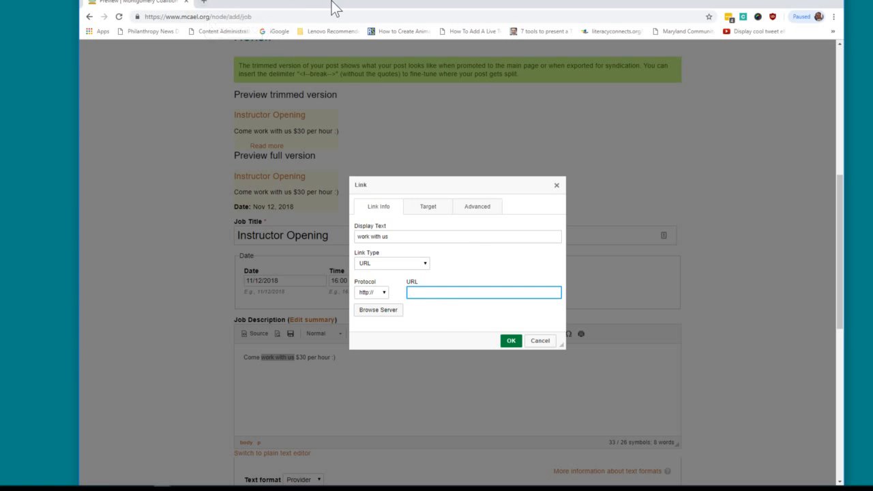
# Search 'passion 4 learning' in a new Chrome tab and open the Passion for Learning site.
pyautogui.click(205, 2)
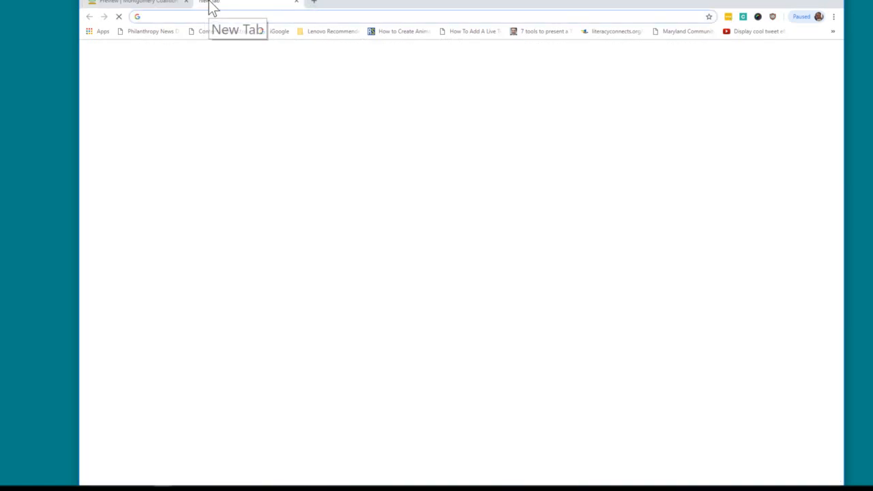
pyautogui.write('passio')
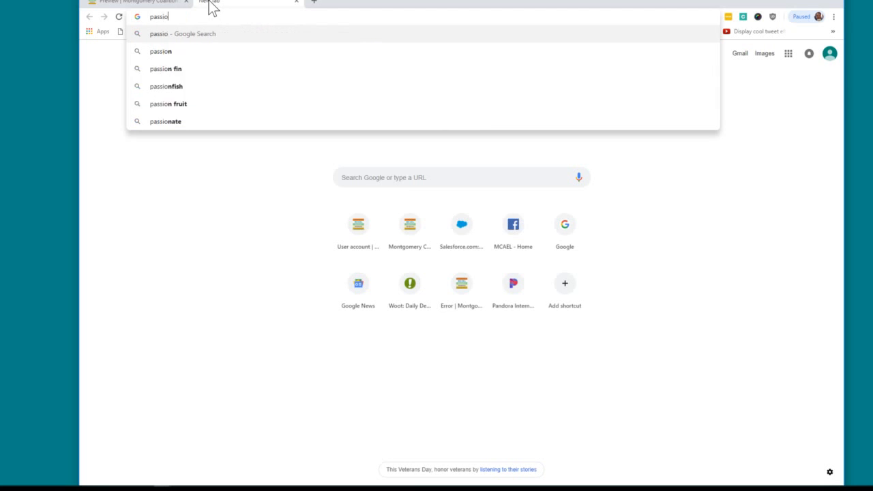
pyautogui.write('n')
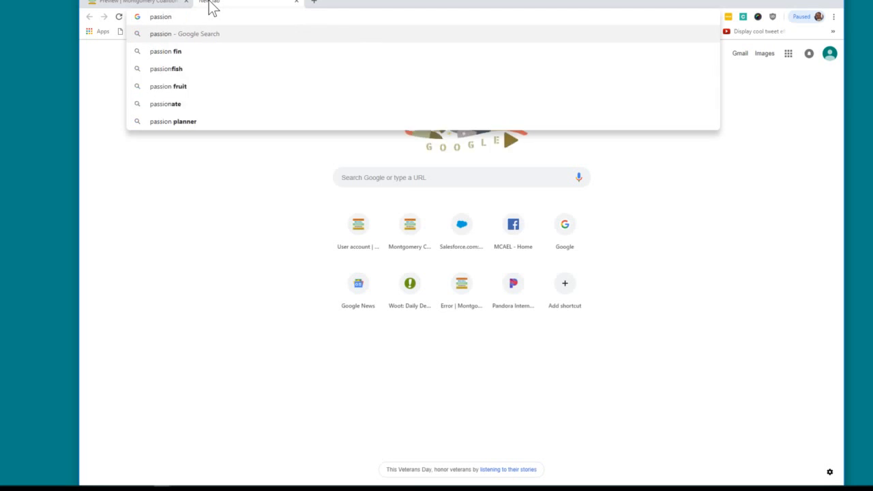
pyautogui.write(' 4 l')
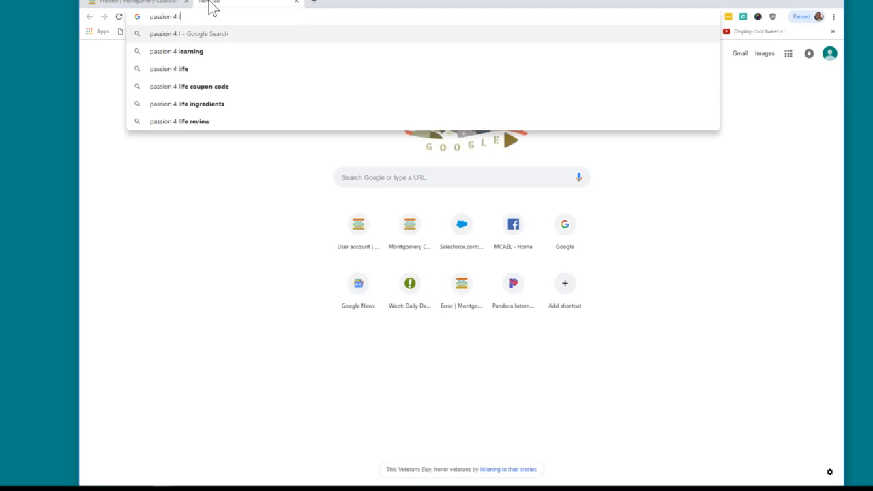
pyautogui.press('Down')
pyautogui.press('Return')
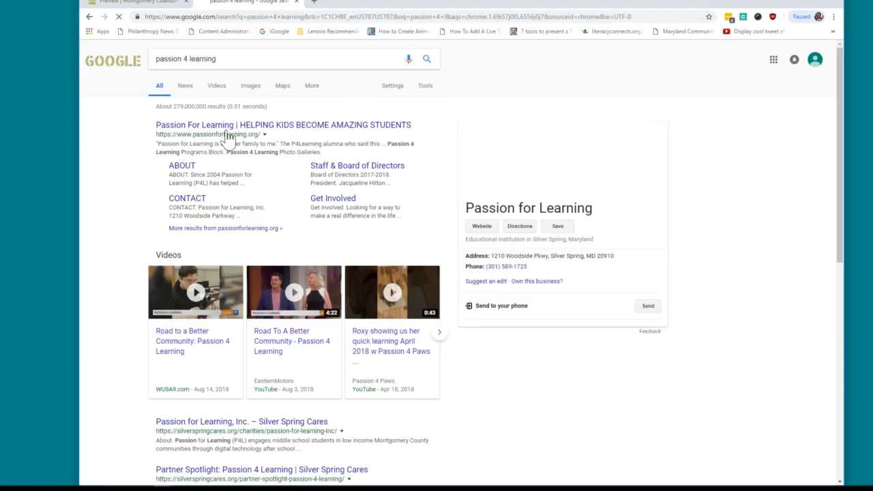
pyautogui.click(232, 130)
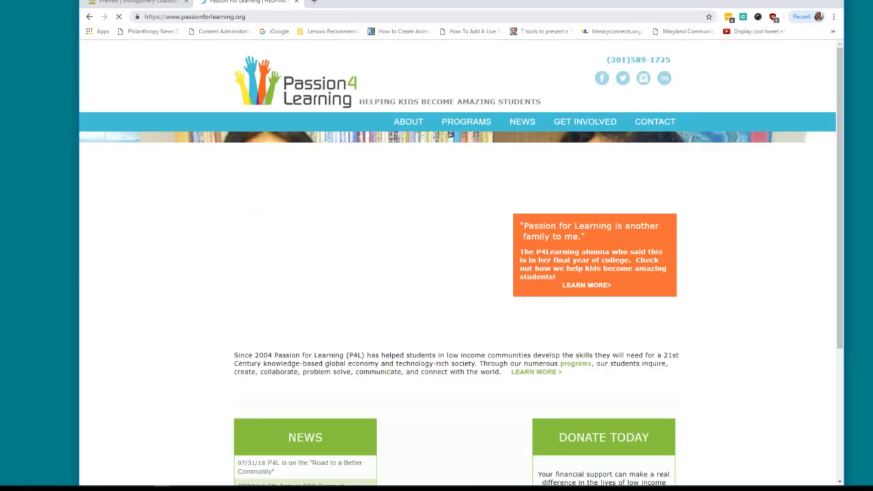
# Copy the Passion for Learning site address and close its tab.
pyautogui.rightClick(209, 16)
pyautogui.click(235, 66)
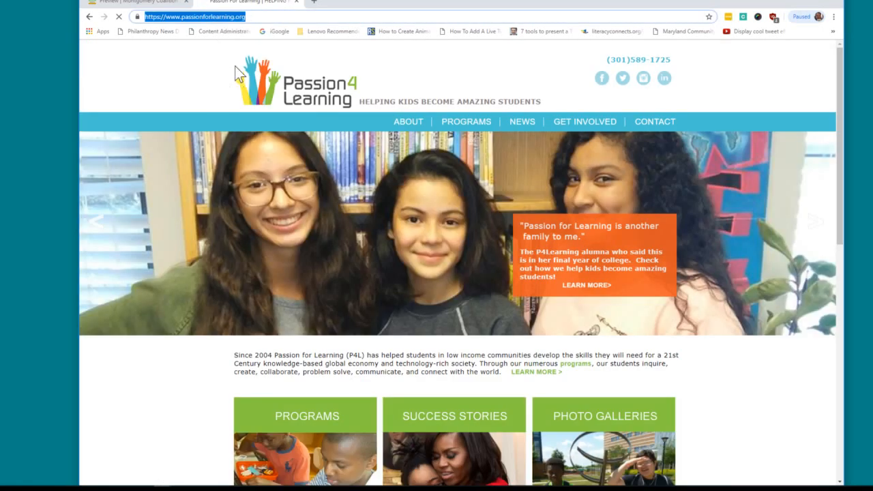
pyautogui.click(297, 2)
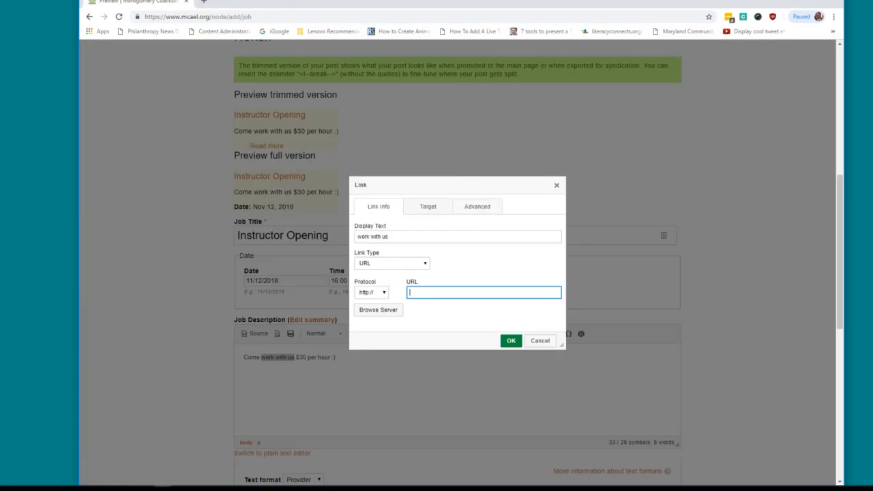
pyautogui.rightClick(419, 293)
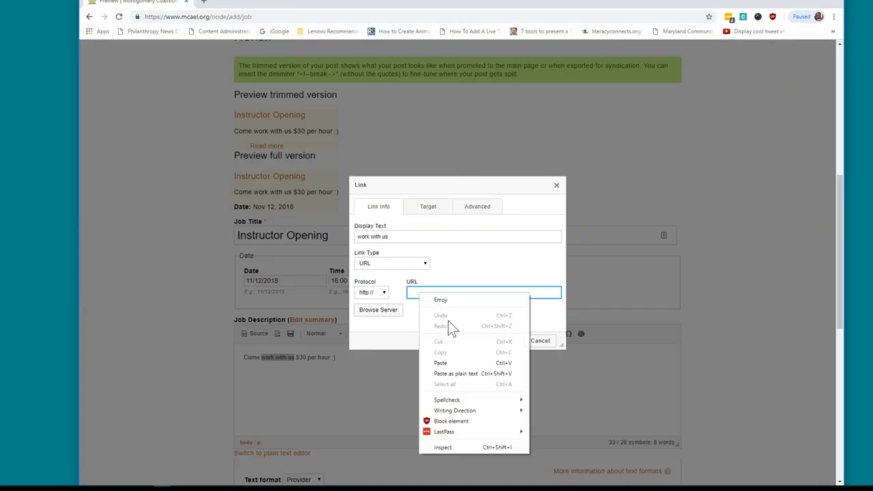
pyautogui.click(465, 361)
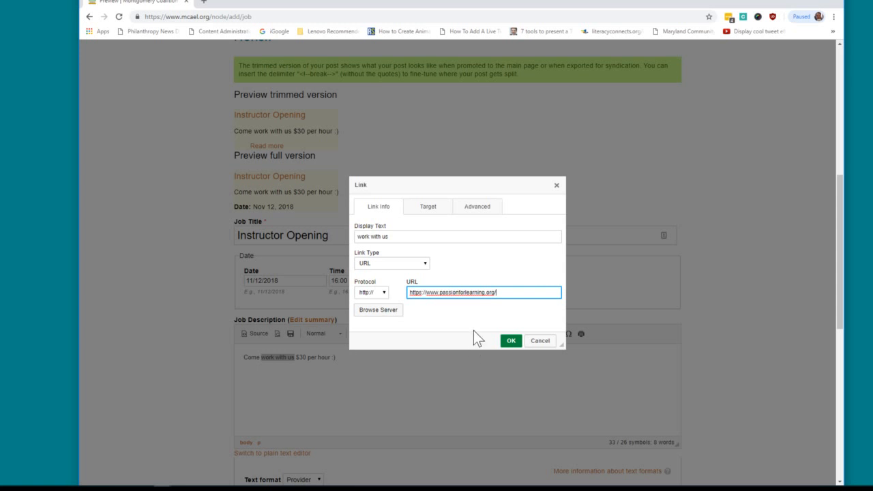
pyautogui.click(430, 207)
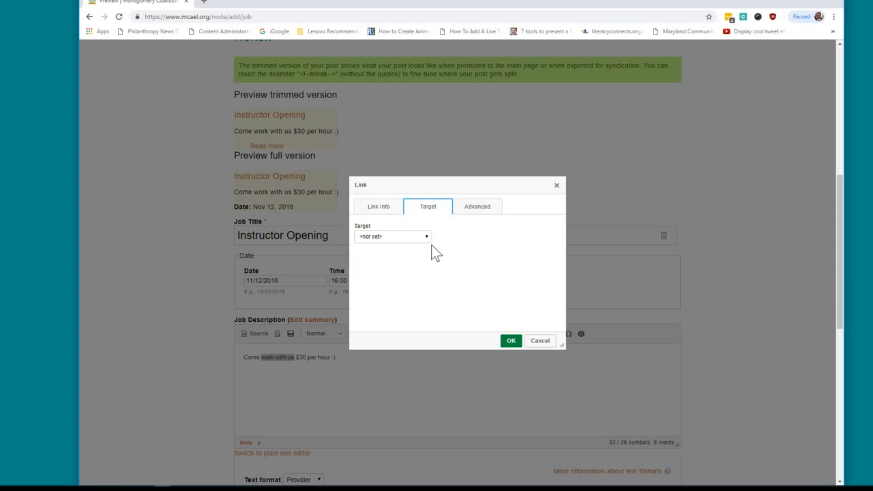
pyautogui.click(427, 239)
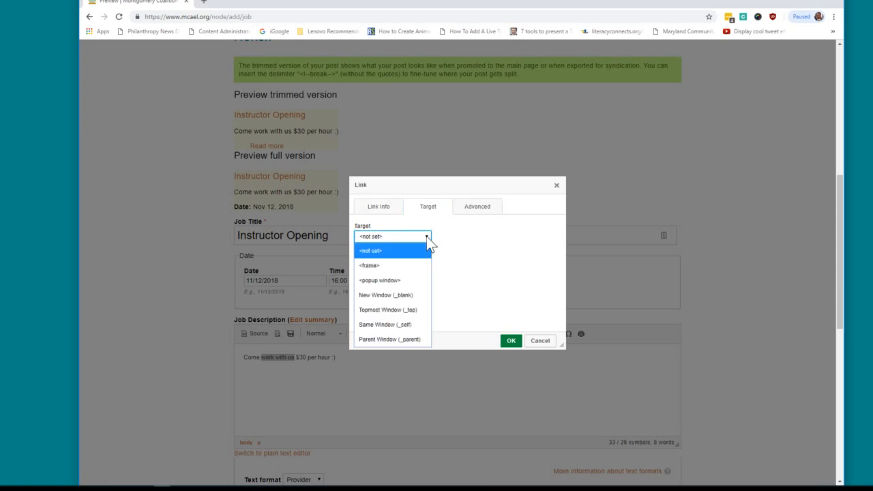
pyautogui.click(406, 295)
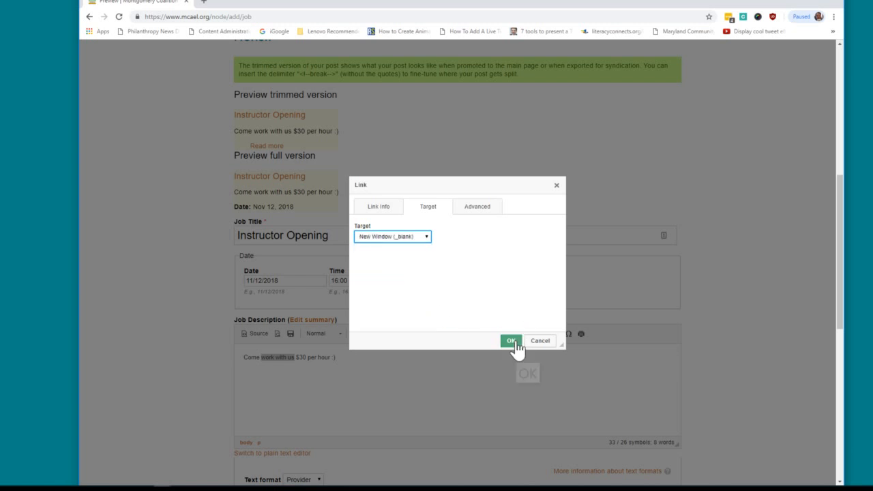
pyautogui.click(512, 341)
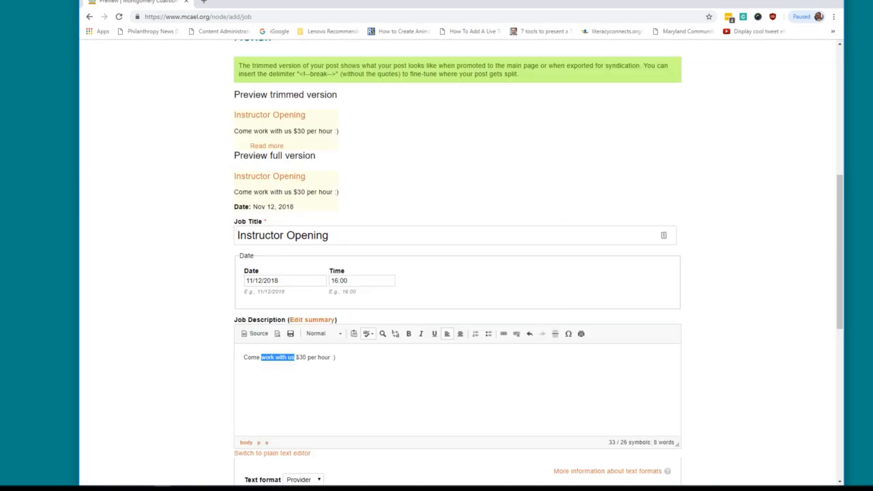
pyautogui.click(336, 358)
# Add a new 'Contact' line naming the contact person below the pay sentence and select it.
pyautogui.press('Return')
pyautogui.write('Contact Monica')
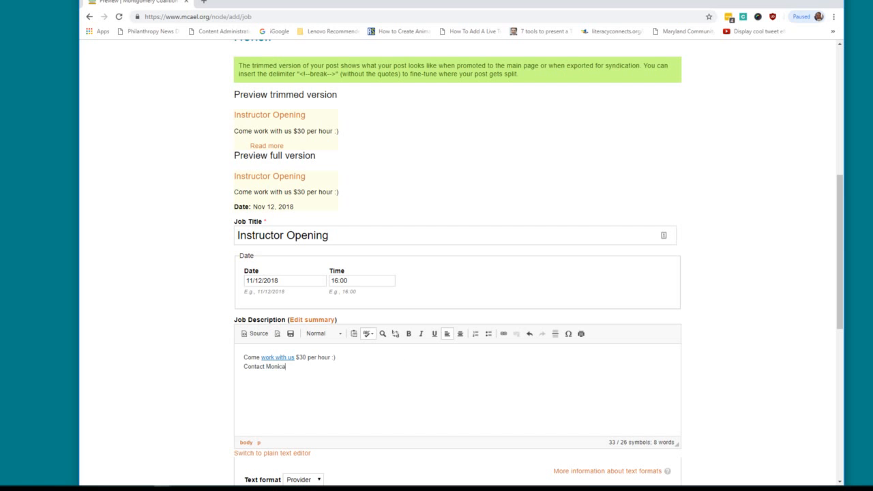
pyautogui.moveTo(286, 367); pyautogui.dragTo(243, 367)
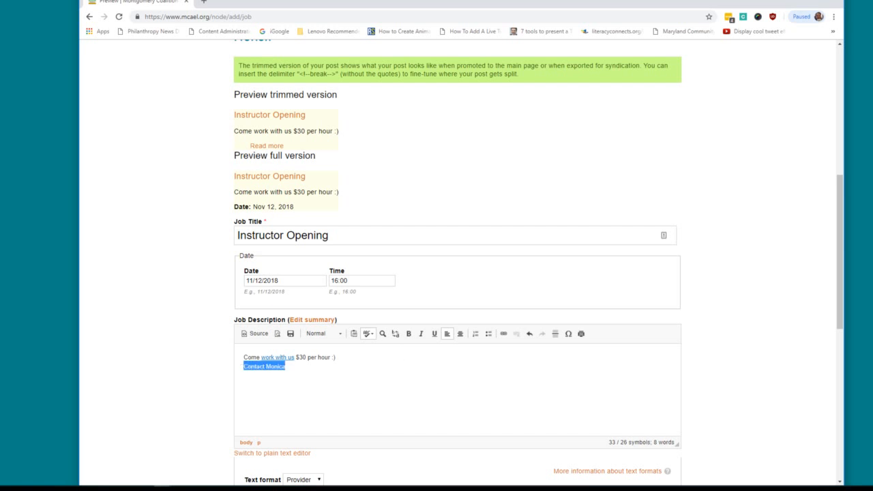
# Make the contact line an E-mail link to the contact person's e-mail address.
pyautogui.click(504, 335)
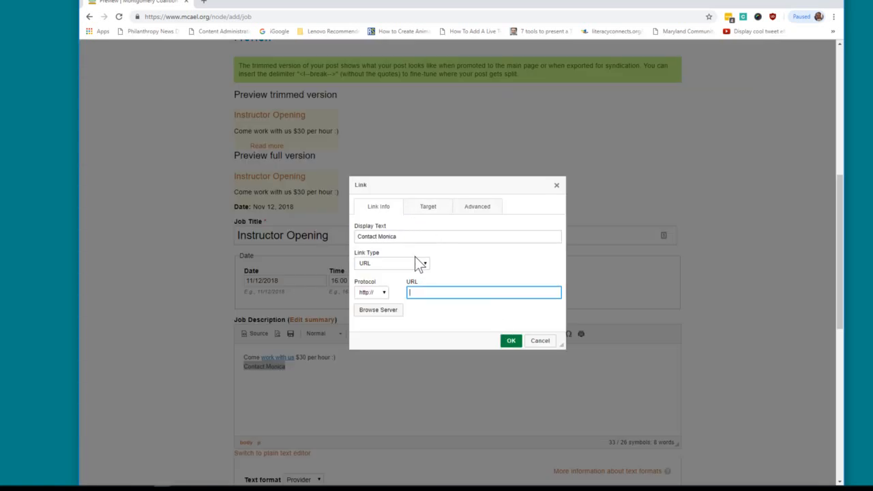
pyautogui.click(425, 265)
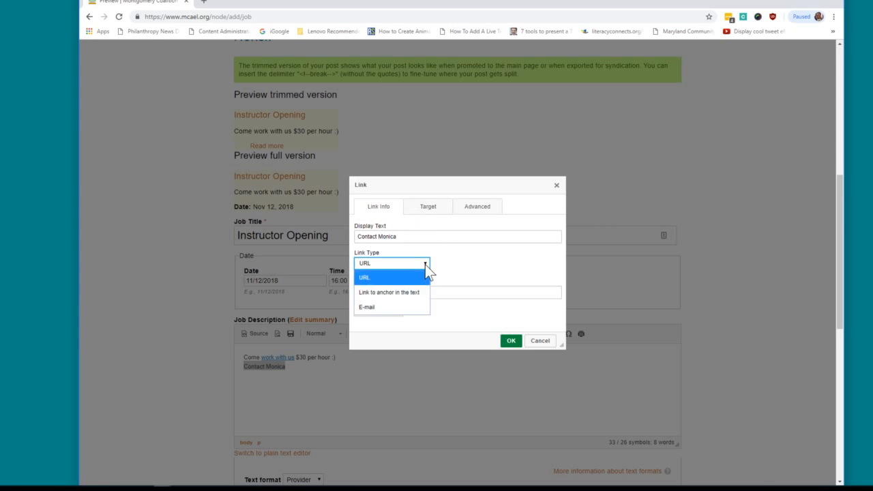
pyautogui.click(408, 307)
pyautogui.click(409, 277)
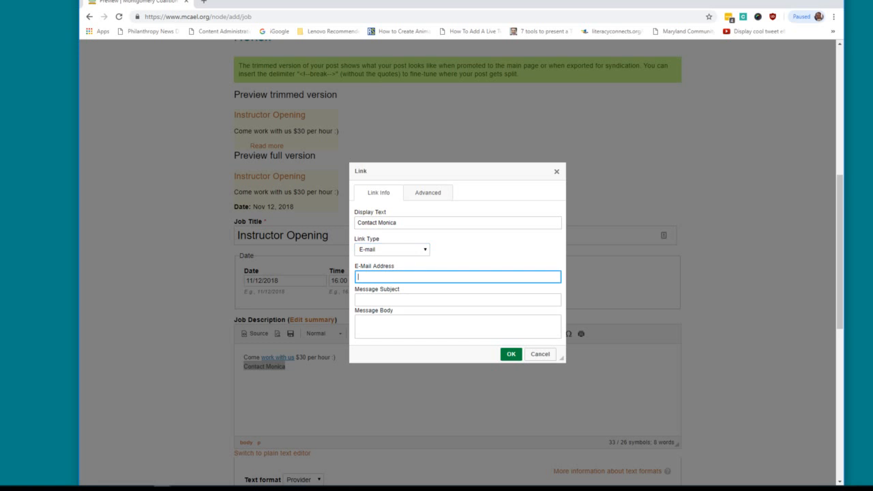
pyautogui.click(511, 355)
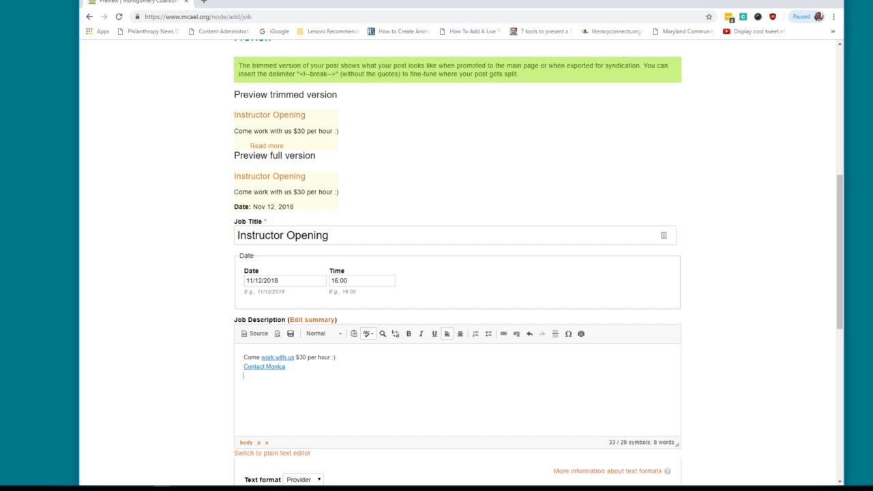
# Add a 'See description here' line and start a server-file link on the word 'here'.
pyautogui.press('Return')
pyautogui.write('See description here')
pyautogui.hotkey('shift', 'Left')
pyautogui.hotkey('shift', 'Left')
pyautogui.hotkey('shift', 'Left')
pyautogui.hotkey('shift', 'Left')
pyautogui.click(504, 334)
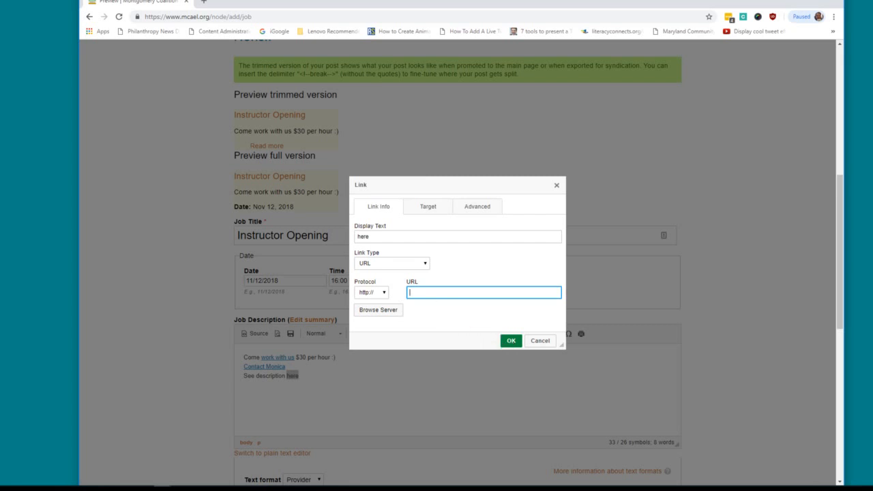
pyautogui.click(377, 311)
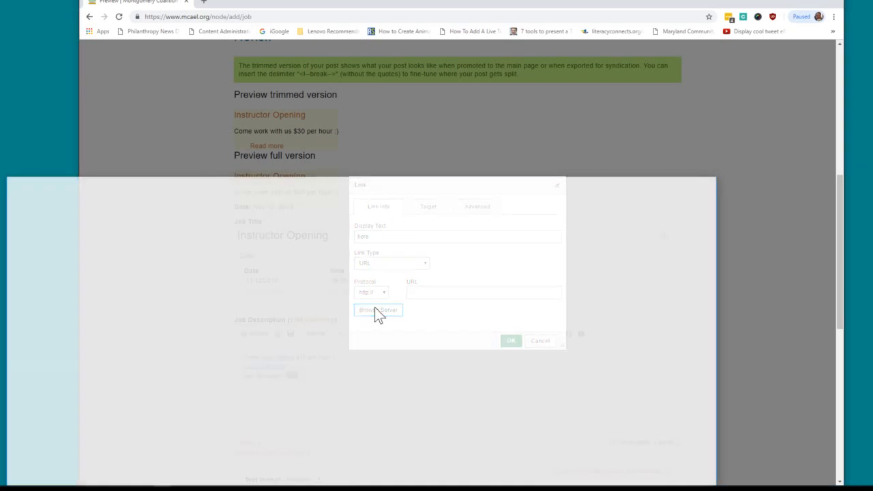
# Move the File Browser into view and start choosing a file to upload from the computer.
pyautogui.moveTo(333, 182); pyautogui.dragTo(410, 88)
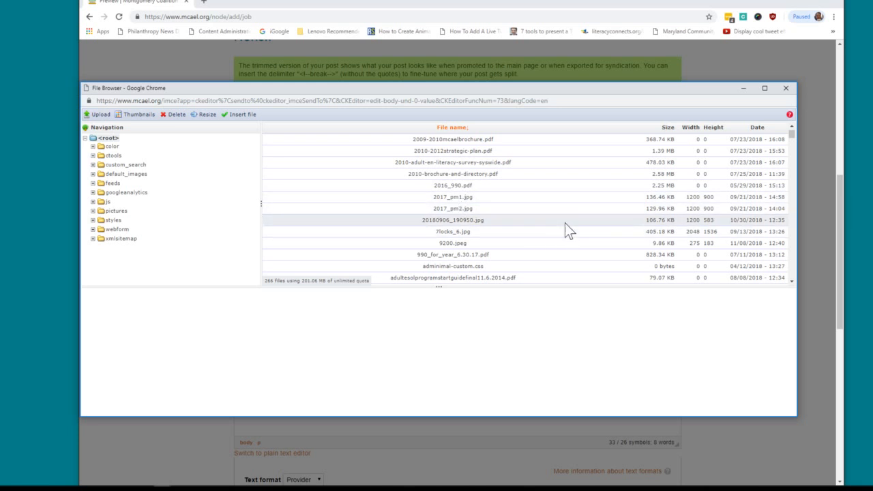
pyautogui.click(95, 121)
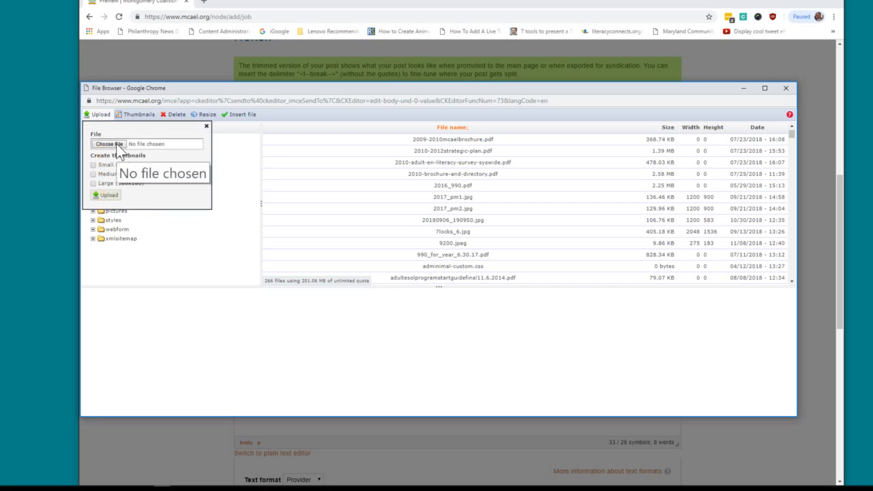
pyautogui.click(114, 145)
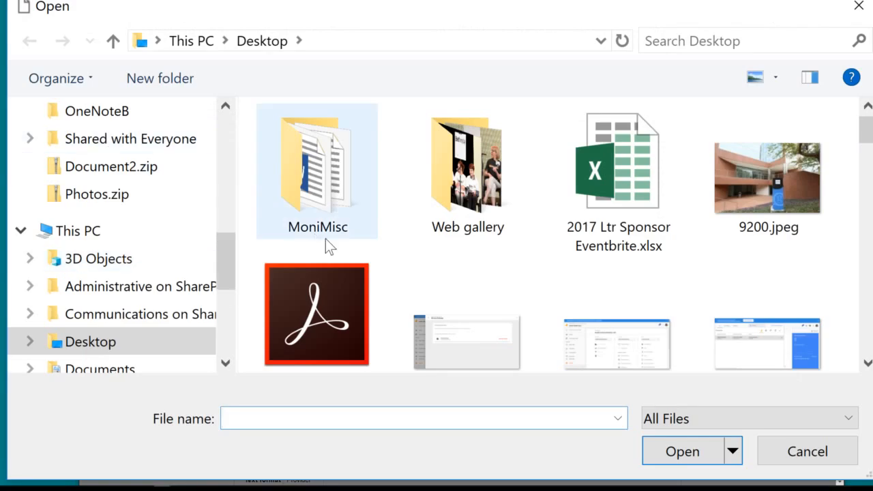
# Pick GBCC.png from the Desktop files as the upload.
pyautogui.scroll(-3, 471, 249)
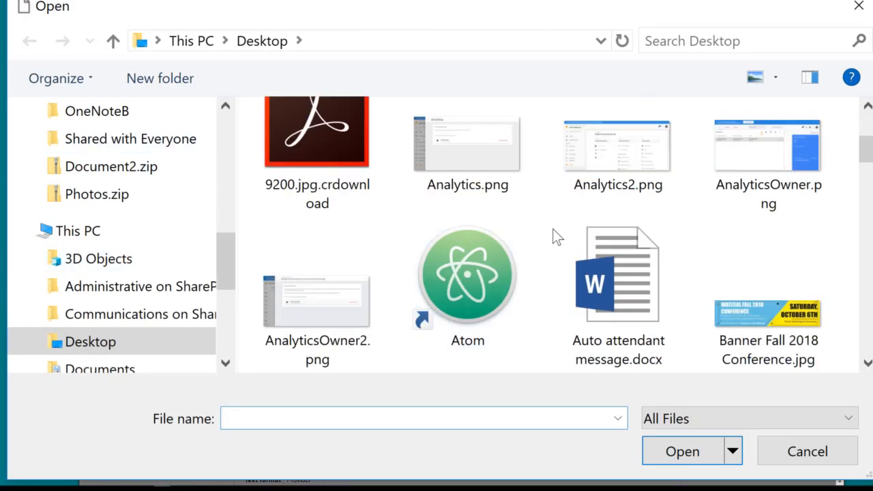
pyautogui.scroll(-1, 553, 228)
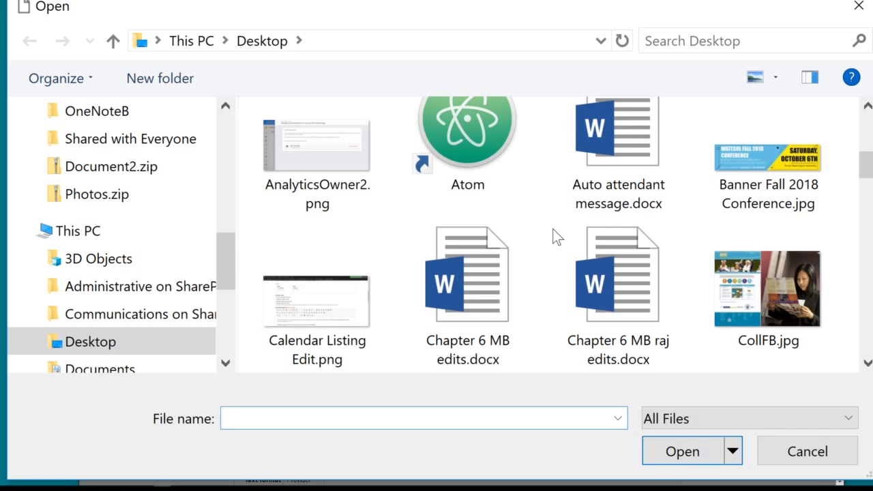
pyautogui.scroll(-1, 552, 236)
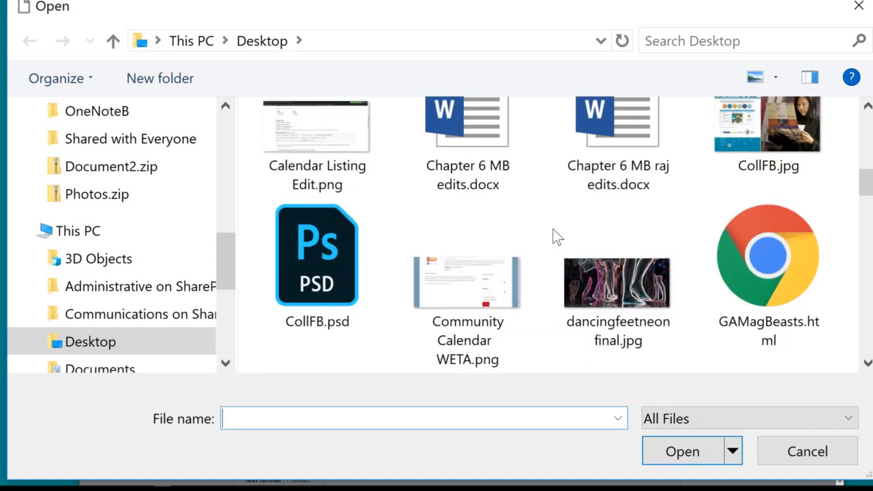
pyautogui.scroll(-1, 554, 236)
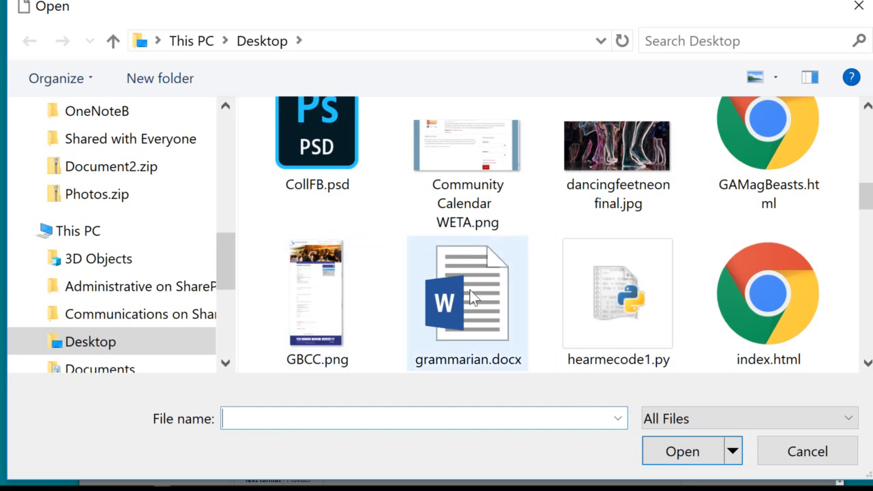
pyautogui.scroll(-1, 481, 281)
pyautogui.scroll(1, 481, 276)
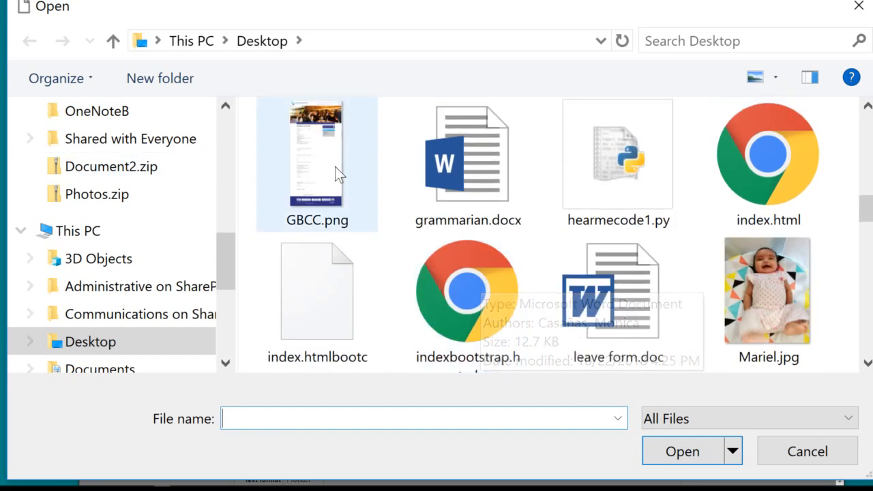
pyautogui.click(316, 165)
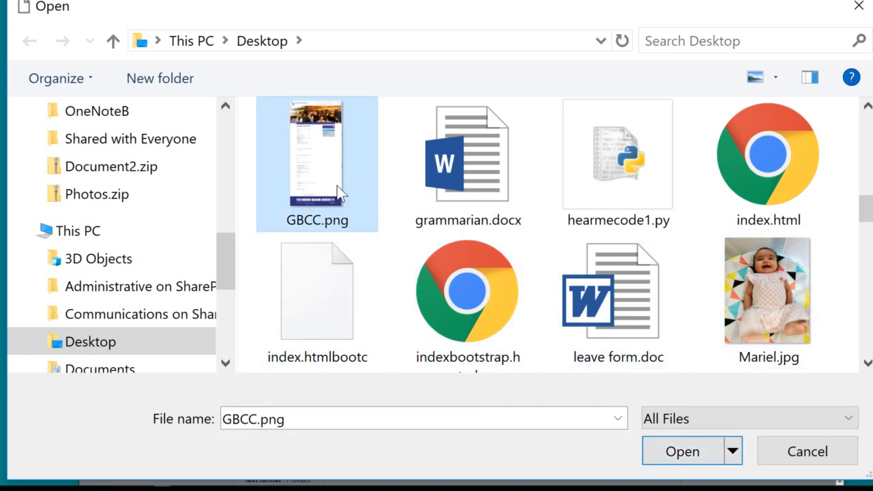
pyautogui.click(688, 452)
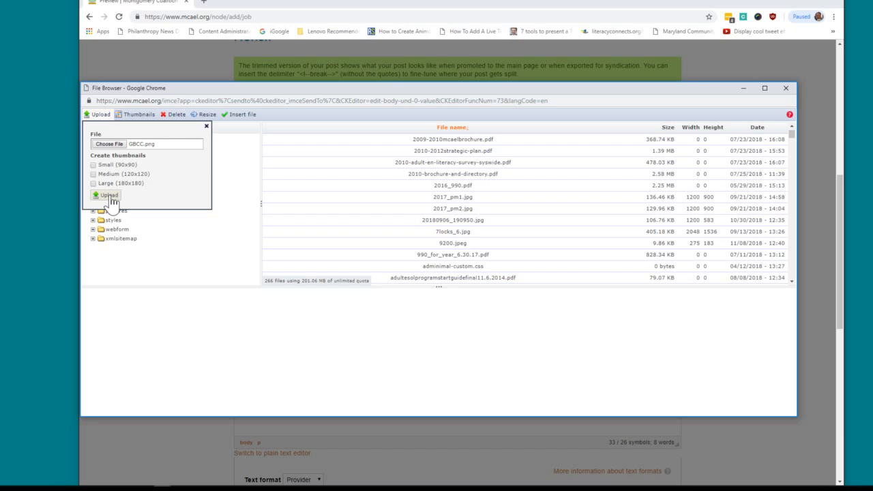
# Upload gbcc.png, set it as the 'here' link target, then reopen Browse Server.
pyautogui.click(110, 198)
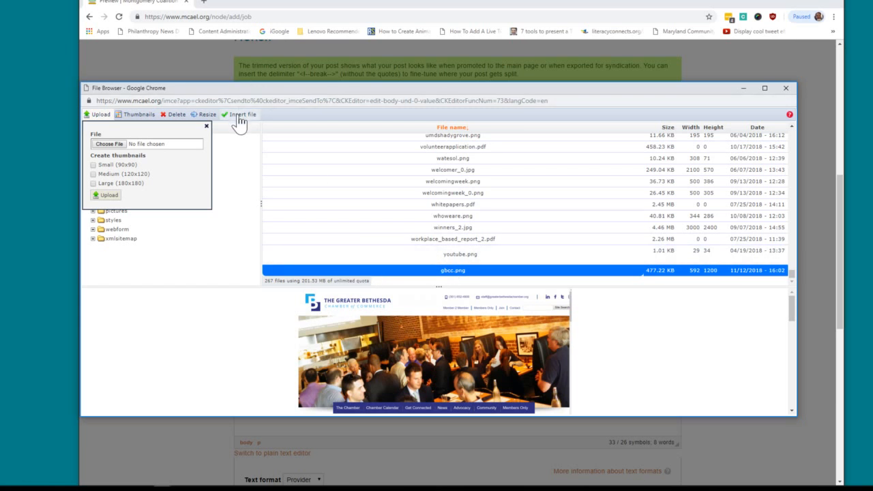
pyautogui.click(406, 331)
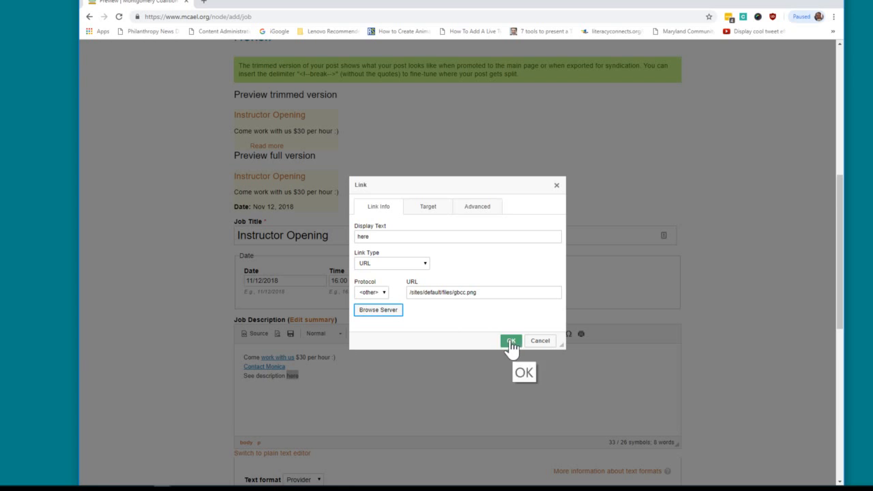
pyautogui.click(390, 311)
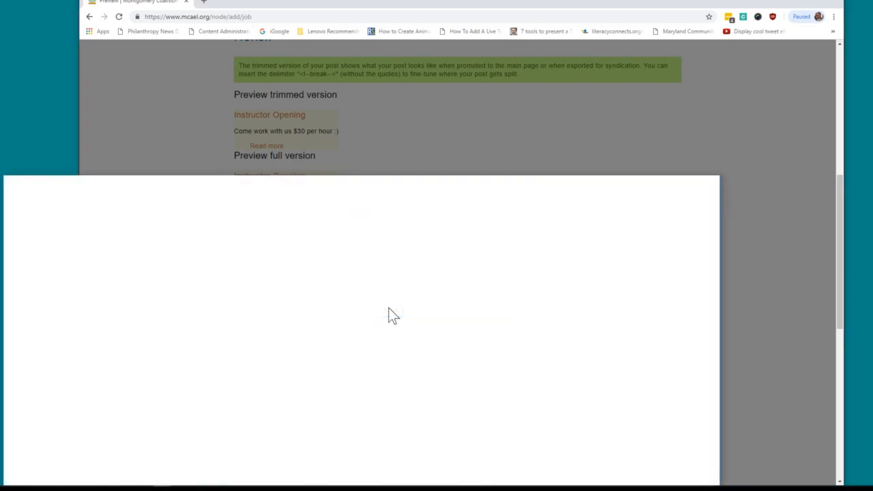
# Point the 'here' link at mcael_brochure_and_directory_2009.pdf from the server files and confirm it.
pyautogui.moveTo(359, 181); pyautogui.dragTo(420, 97)
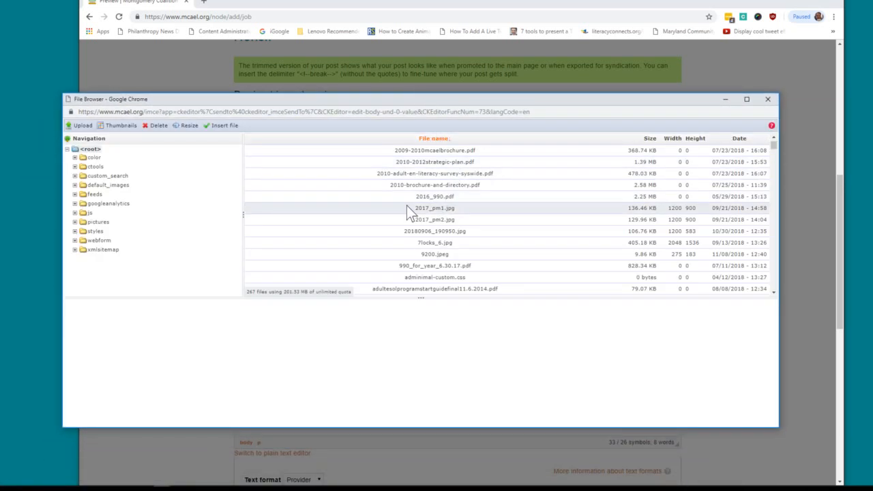
pyautogui.click(430, 174)
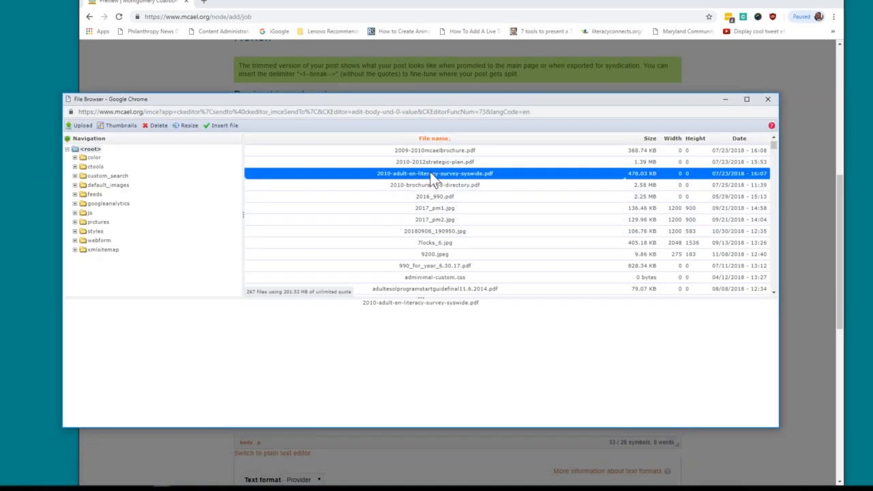
pyautogui.scroll(-15, 477, 204)
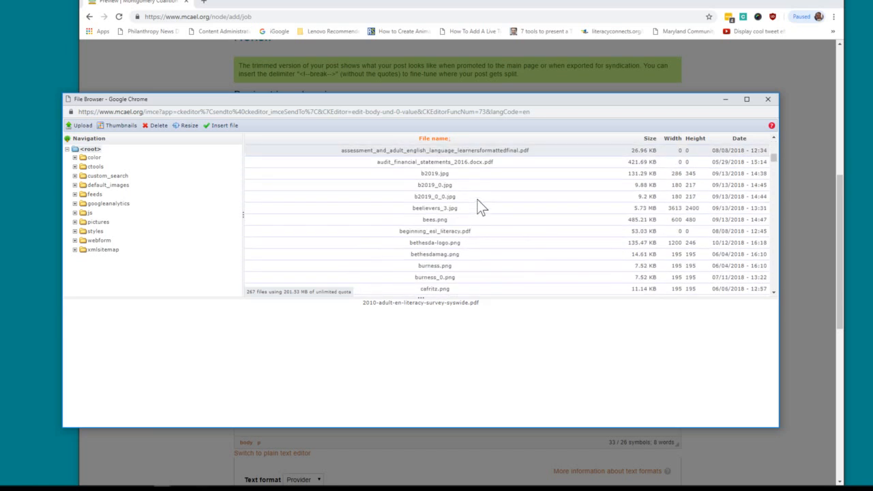
pyautogui.scroll(-12, 478, 204)
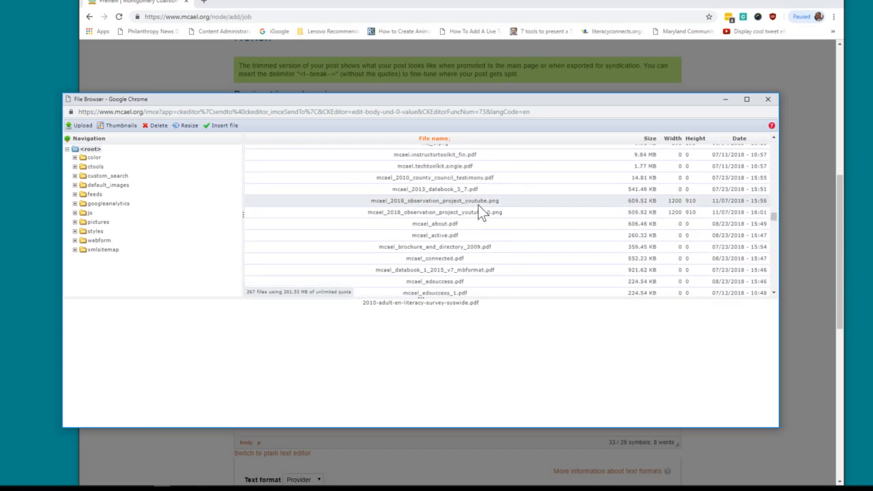
pyautogui.click(469, 249)
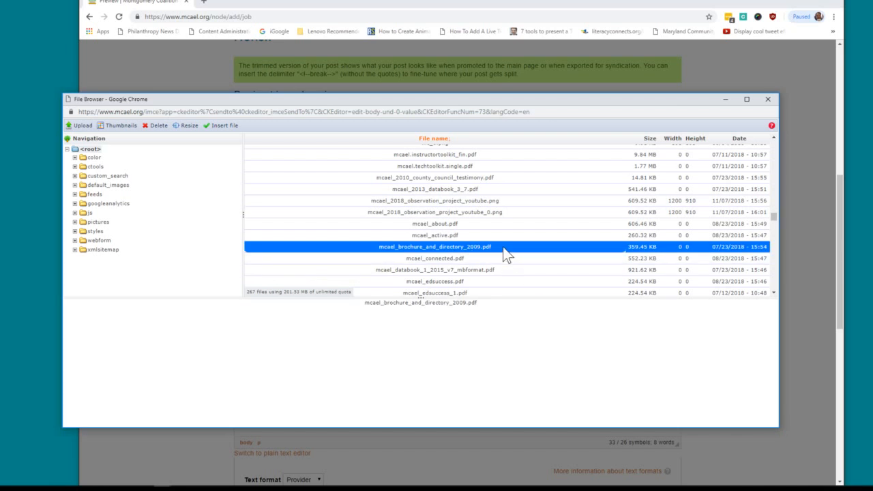
pyautogui.doubleClick(503, 247)
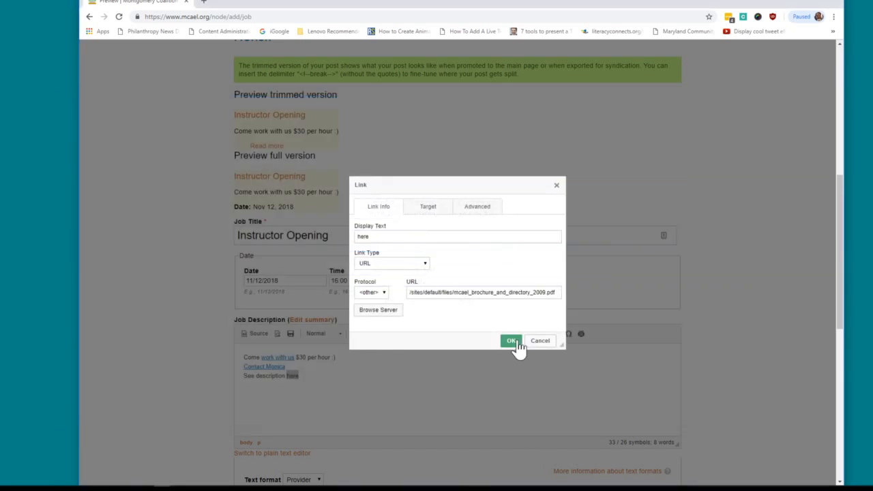
pyautogui.click(512, 341)
pyautogui.click(299, 376)
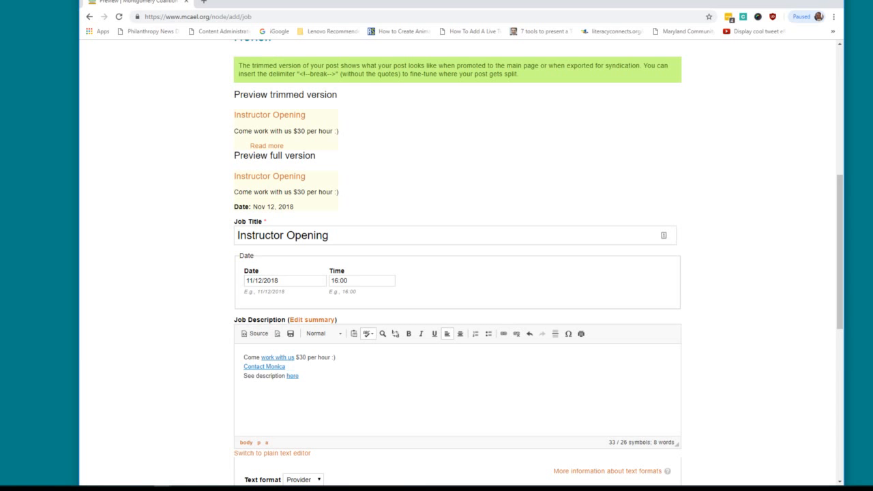
# Preview the Instructor Opening post and check its pay, contact and 'See description here' links.
pyautogui.scroll(-3, 584, 403)
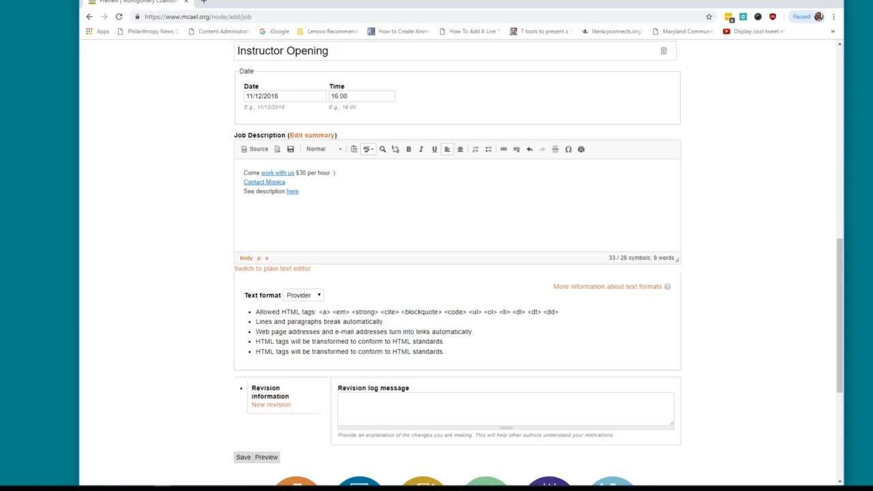
pyautogui.scroll(-4, 410, 194)
pyautogui.scroll(8, 411, 193)
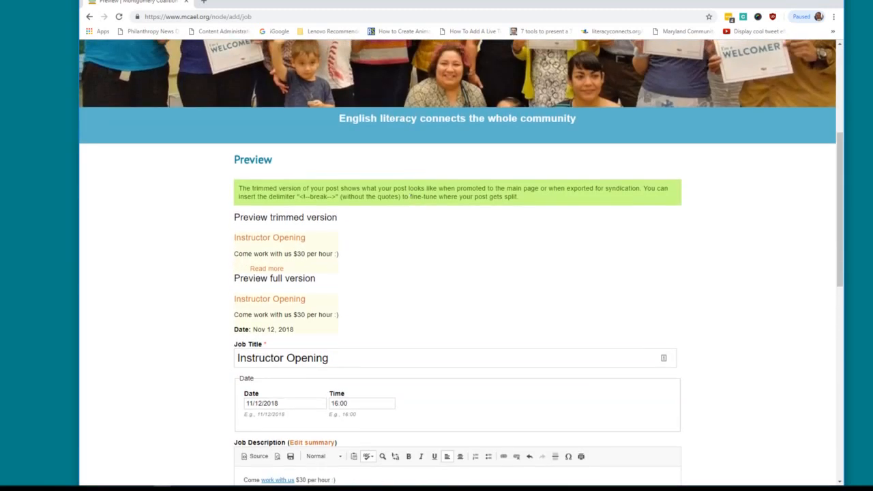
pyautogui.scroll(-7, 410, 194)
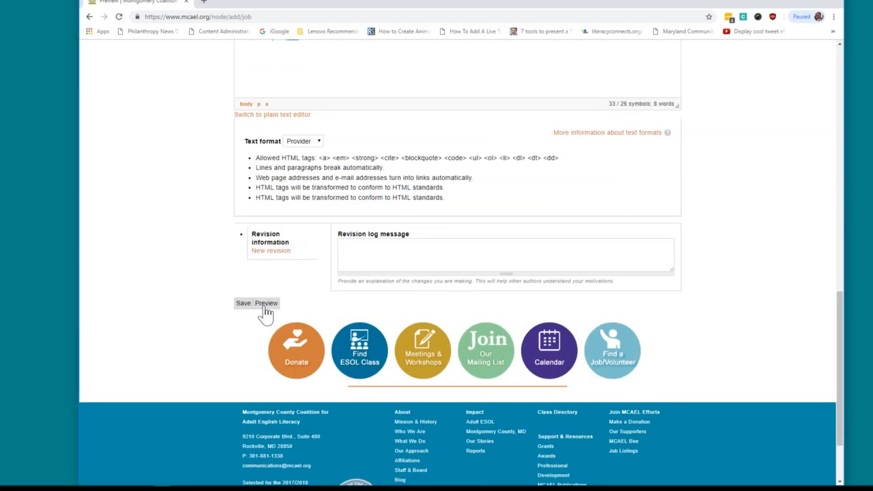
pyautogui.click(265, 305)
pyautogui.scroll(-5, 469, 291)
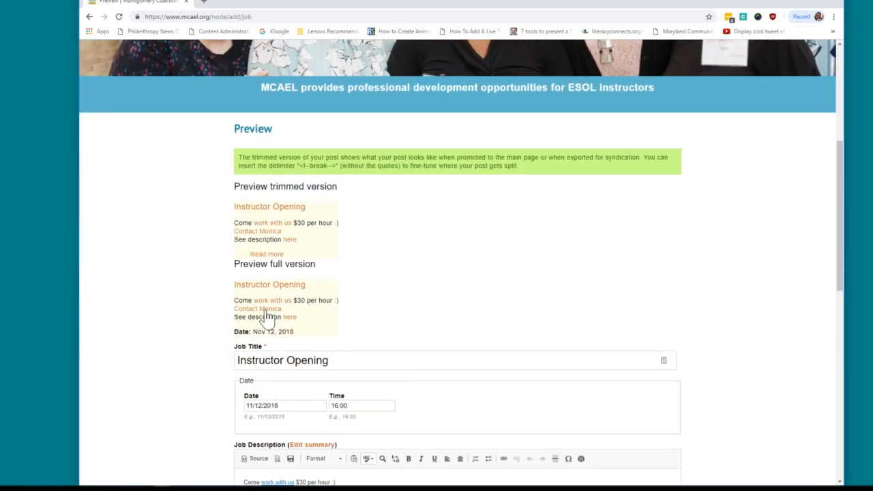
pyautogui.scroll(4, 469, 298)
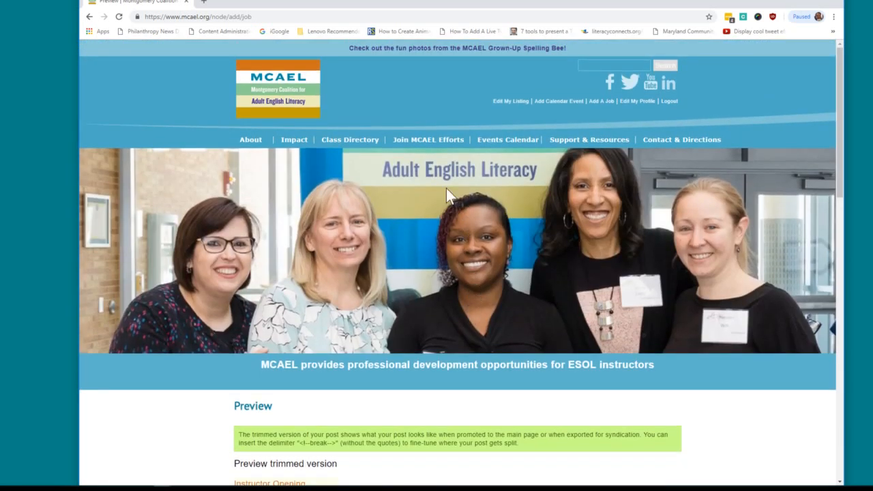
# Go to the mcael.org home page via the MCAEL logo and browse its News, Our Impact and Highlights panels.
pyautogui.click(283, 104)
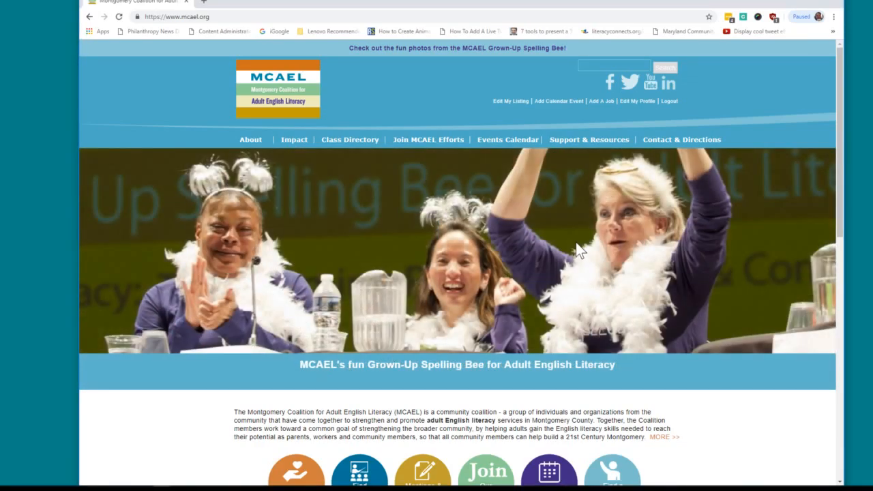
pyautogui.scroll(-4, 576, 242)
pyautogui.scroll(-4, 577, 242)
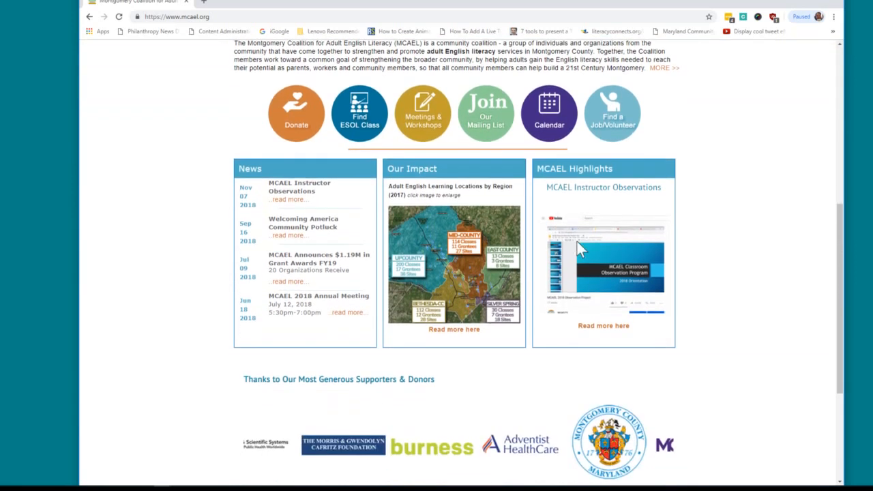
pyautogui.scroll(2, 578, 250)
pyautogui.scroll(4, 579, 251)
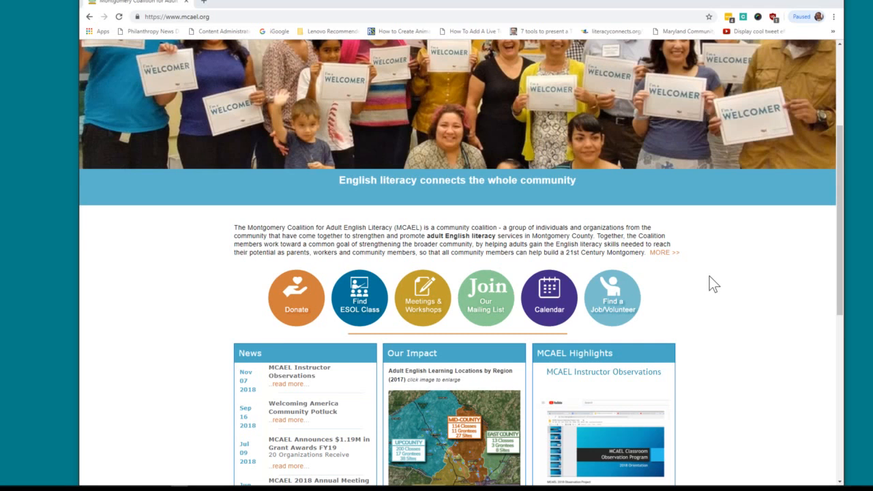
pyautogui.scroll(-2, 711, 276)
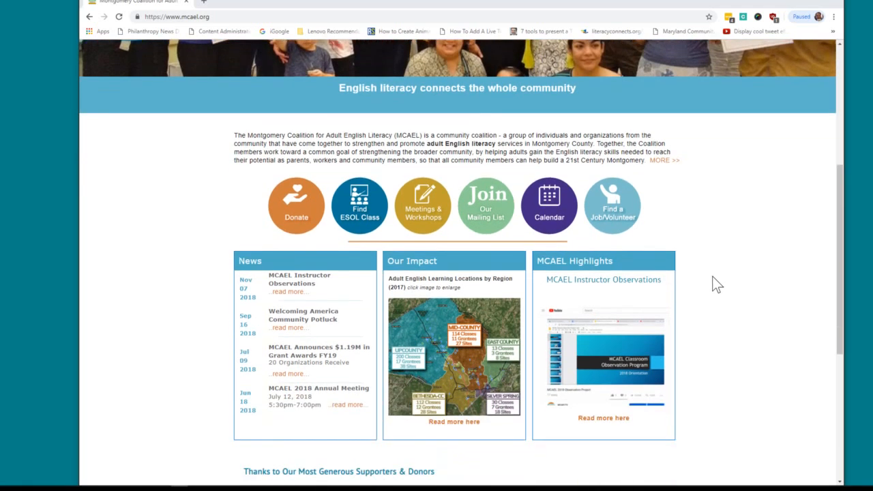
pyautogui.scroll(-2, 716, 285)
pyautogui.scroll(-2, 717, 286)
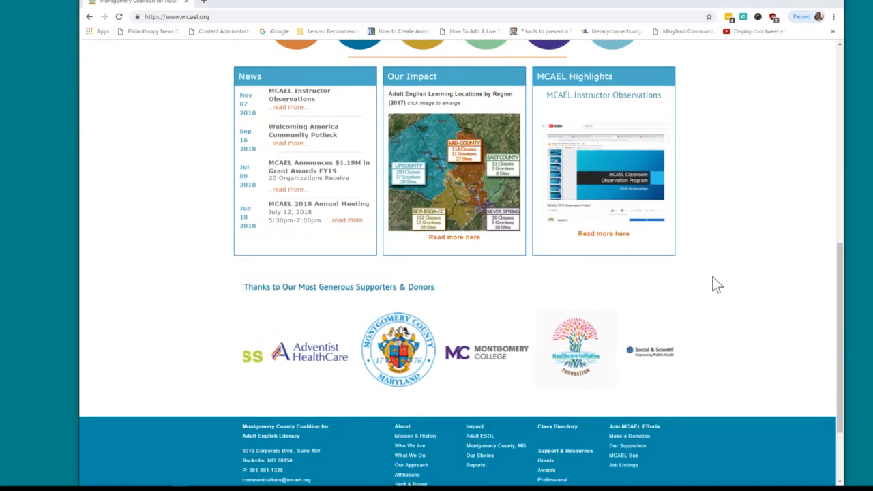
pyautogui.scroll(2, 716, 285)
pyautogui.scroll(3, 716, 285)
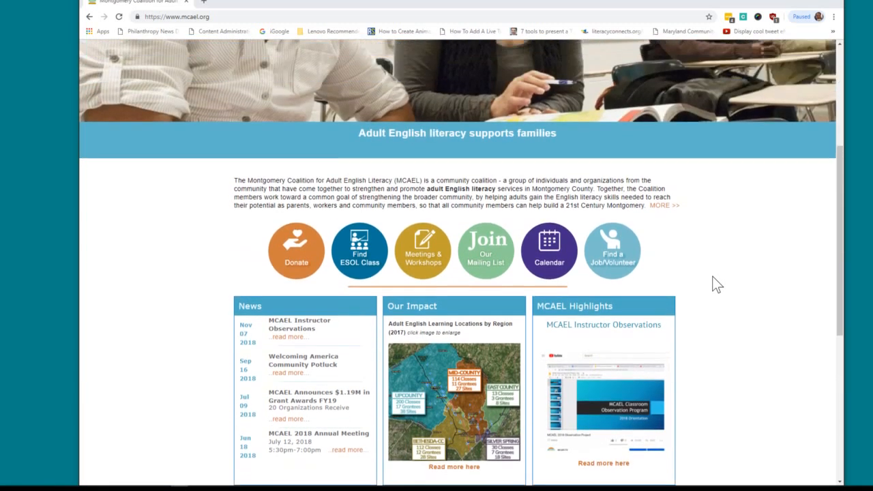
pyautogui.scroll(3, 717, 286)
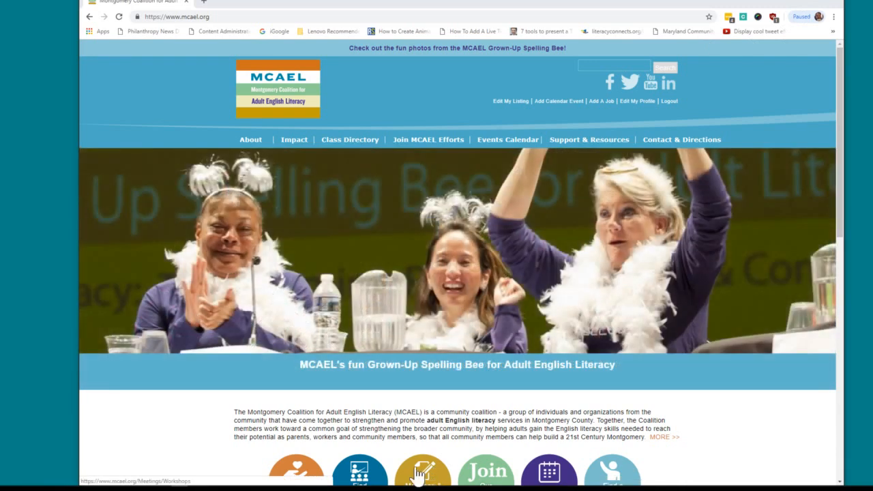
pyautogui.moveTo(385, 489)
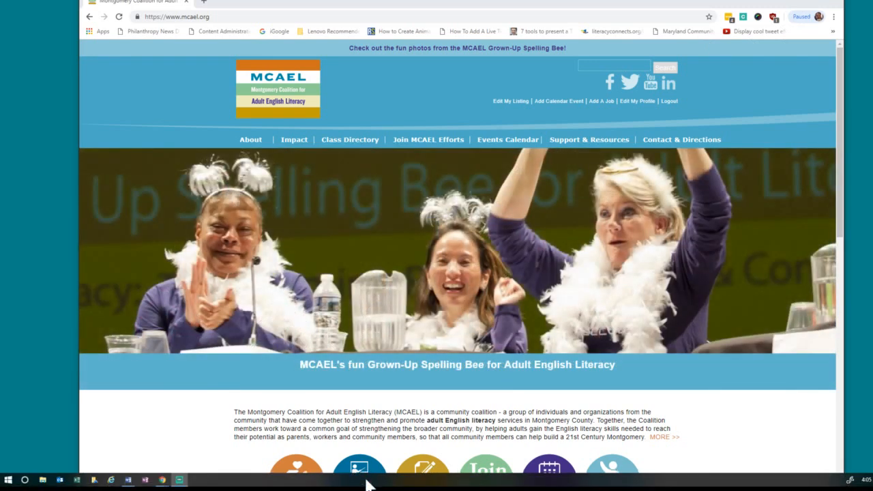